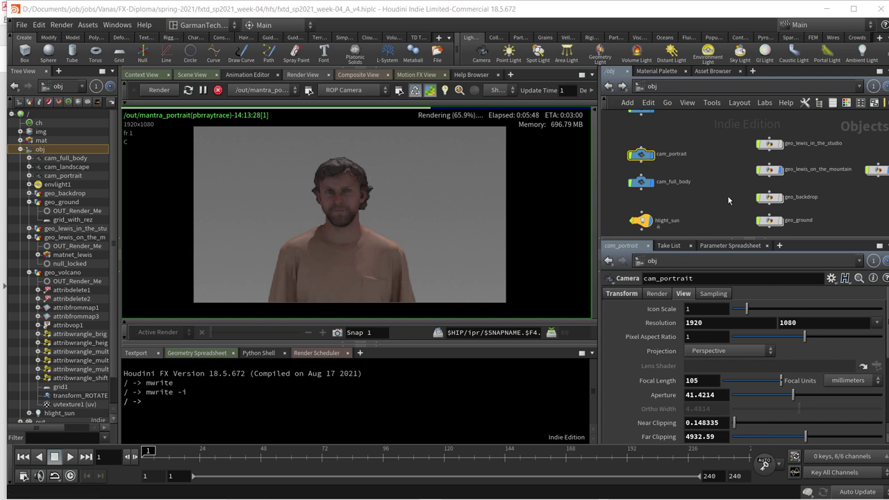
Set the display flag on geo_lewis_in_the_studio in /obj so the portrait render restarts.
{"action": "scroll", "coordinate": [747, 171], "scroll_direction": "down", "scroll_amount": 1}
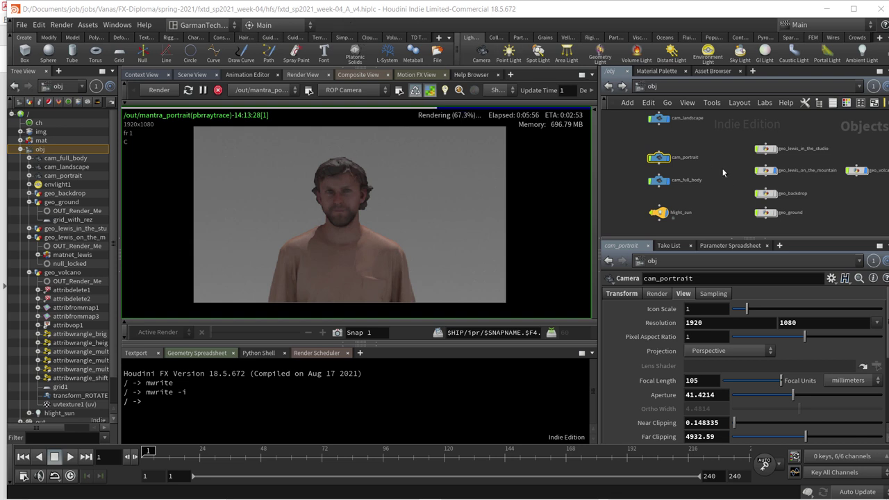
{"action": "middle_click_drag", "start_coordinate": [732, 190], "coordinate": [680, 195]}
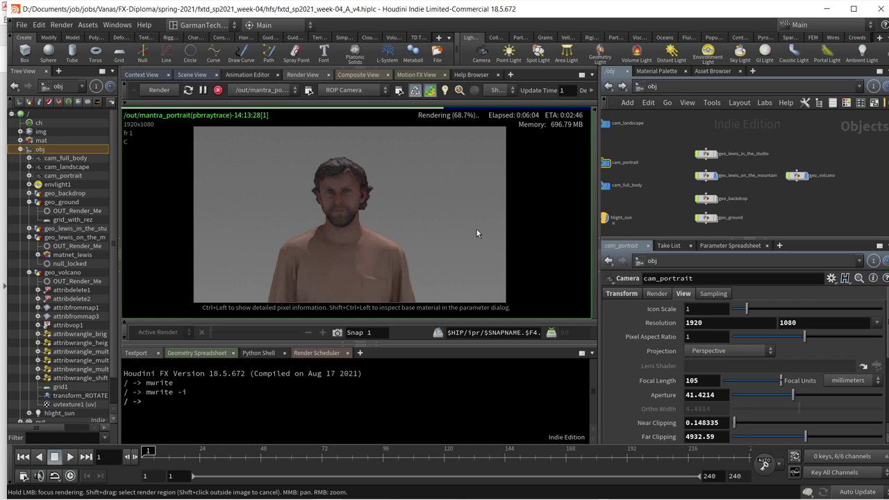
{"action": "scroll", "coordinate": [766, 208], "scroll_direction": "up", "scroll_amount": 3}
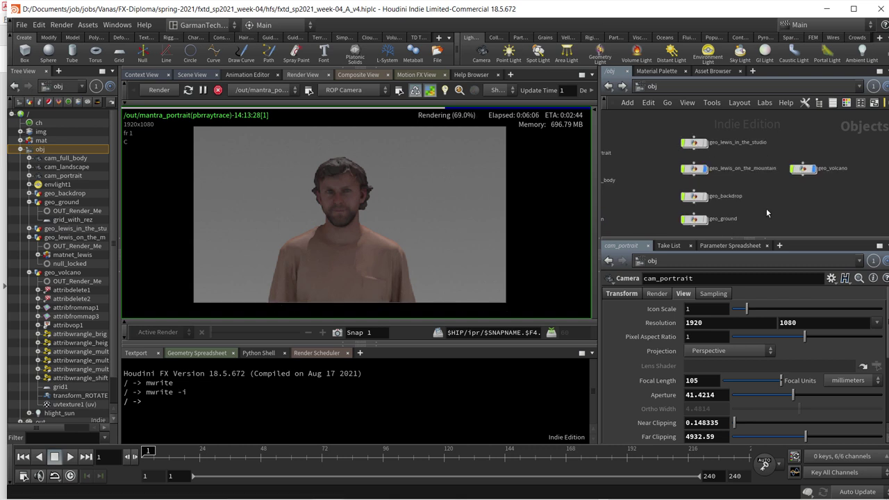
{"action": "scroll", "coordinate": [756, 208], "scroll_direction": "up", "scroll_amount": 2}
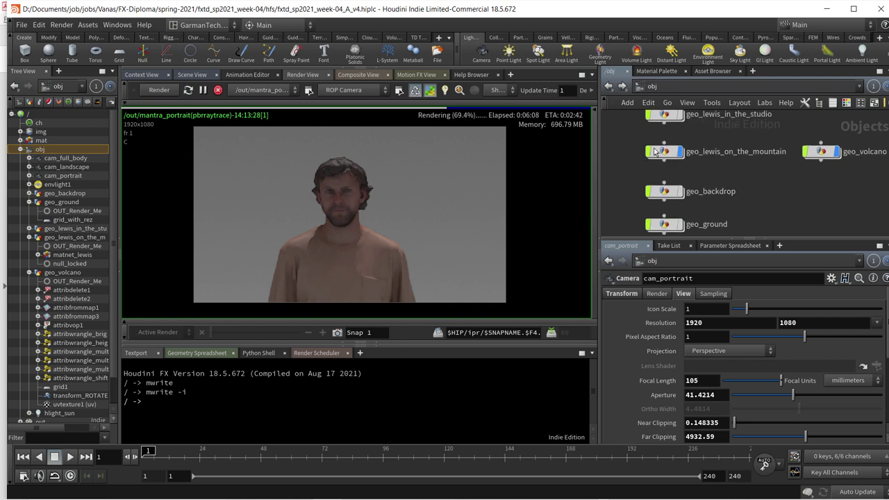
{"action": "scroll", "coordinate": [678, 158], "scroll_direction": "up", "scroll_amount": 1}
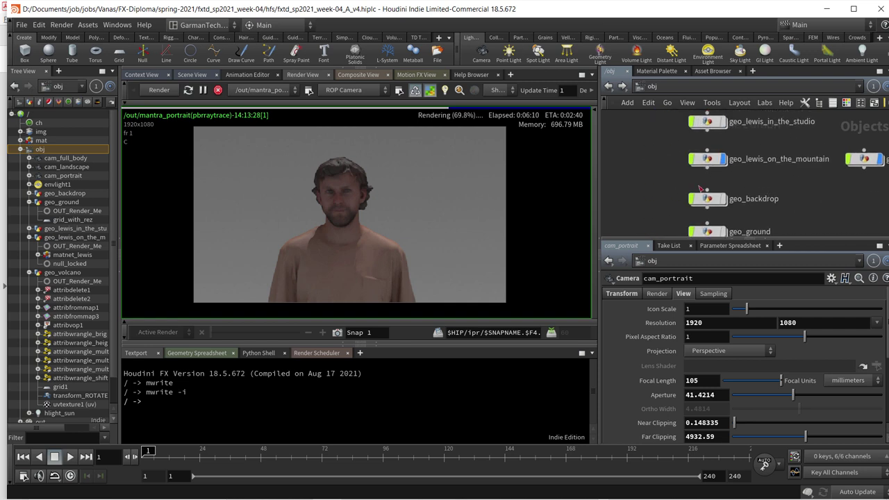
{"action": "left_click", "coordinate": [726, 143]}
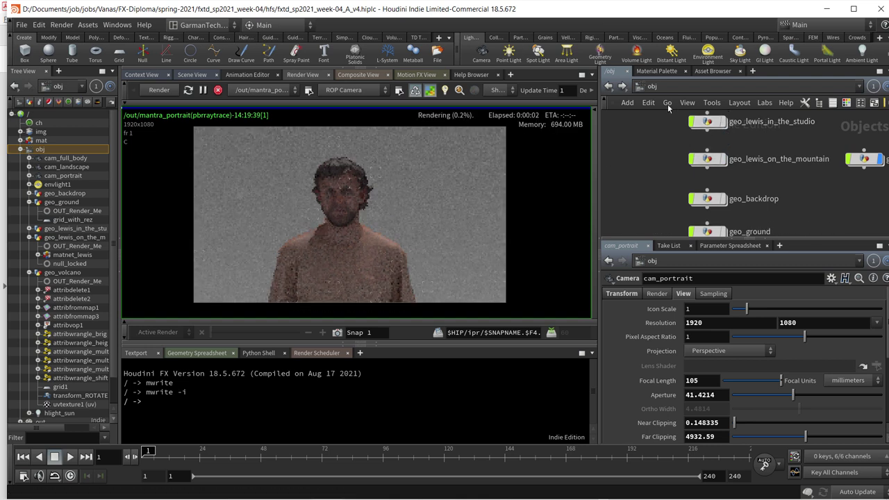
Dive into geo_lewis_in_the_studio and select its null_locked node.
{"action": "double_click", "coordinate": [710, 125]}
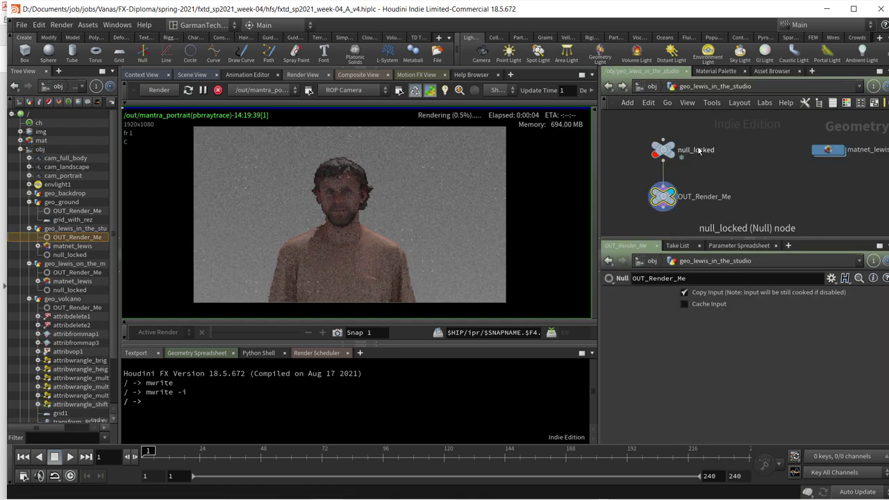
{"action": "left_click_drag", "start_coordinate": [640, 130], "coordinate": [678, 171]}
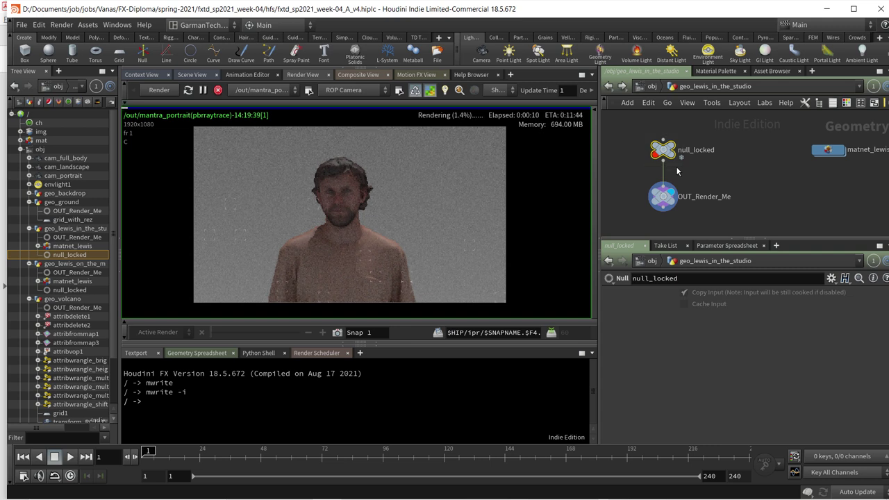
{"action": "scroll", "coordinate": [694, 167], "scroll_direction": "down", "scroll_amount": 1}
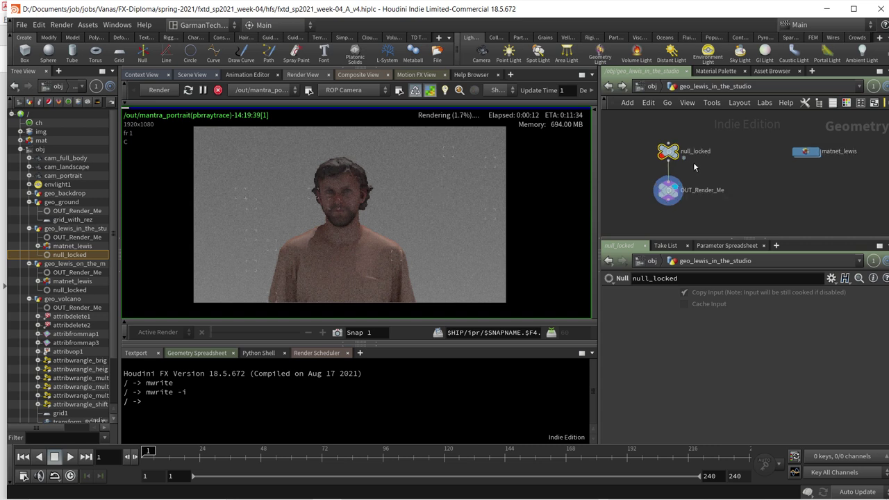
{"action": "scroll", "coordinate": [694, 166], "scroll_direction": "up", "scroll_amount": 1}
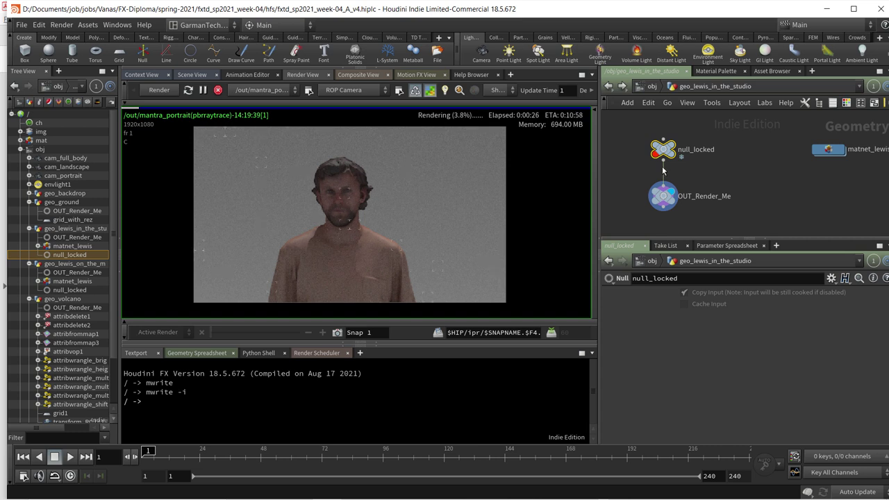
{"action": "scroll", "coordinate": [666, 167], "scroll_direction": "up", "scroll_amount": 2}
{"action": "mouse_move", "coordinate": [642, 154]}
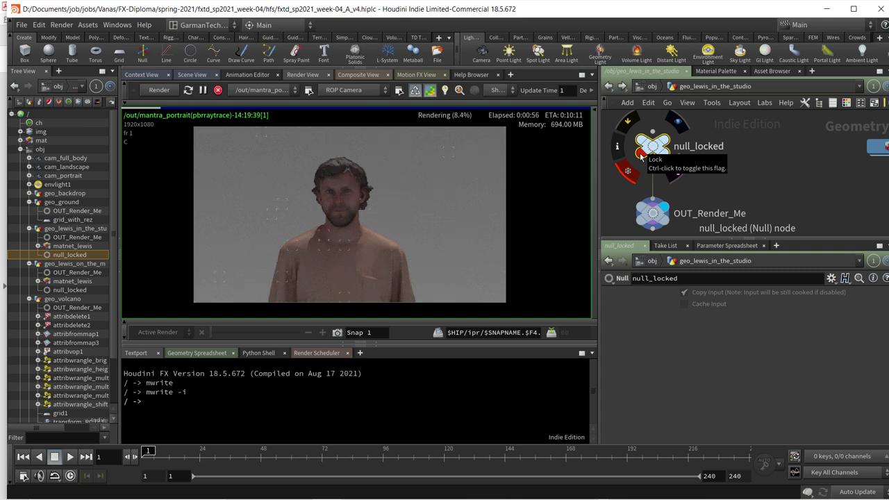
Lock the null_locked node and zoom the Render View in on the face.
{"action": "left_click", "coordinate": [641, 157]}
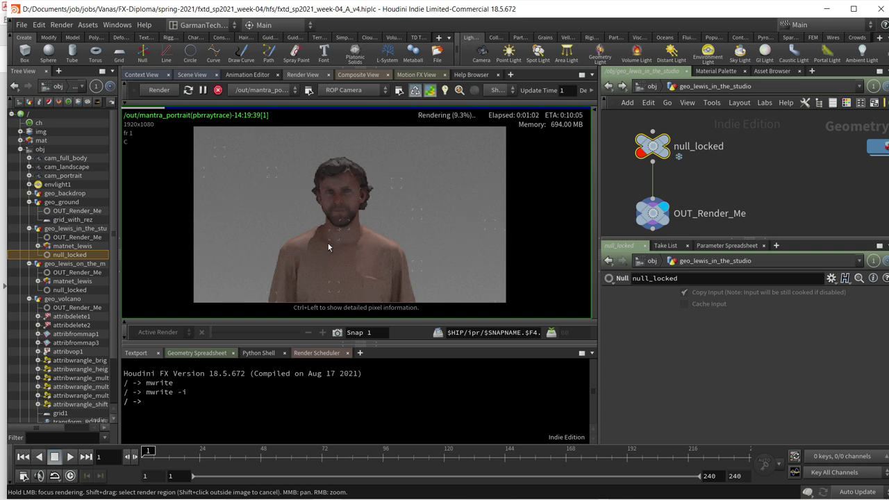
{"action": "scroll", "coordinate": [334, 226], "scroll_direction": "up", "scroll_amount": 5}
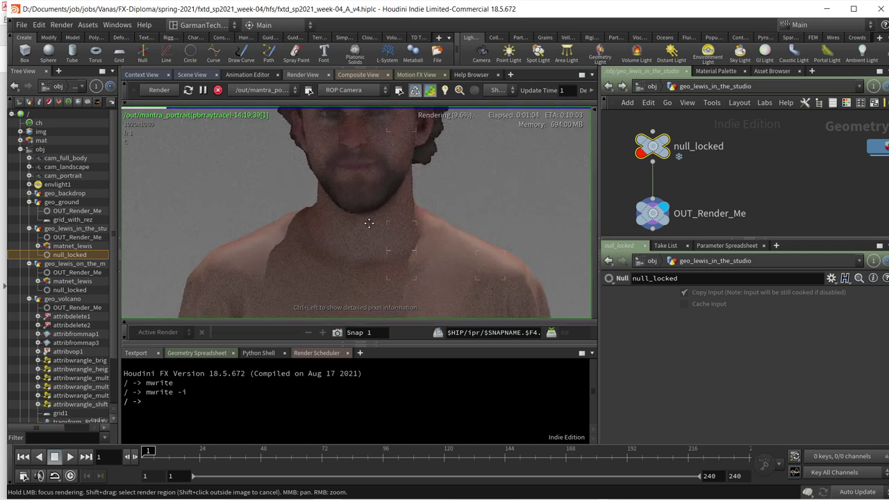
{"action": "middle_click_drag", "start_coordinate": [369, 223], "coordinate": [358, 242]}
{"action": "scroll", "coordinate": [359, 239], "scroll_direction": "up", "scroll_amount": 4}
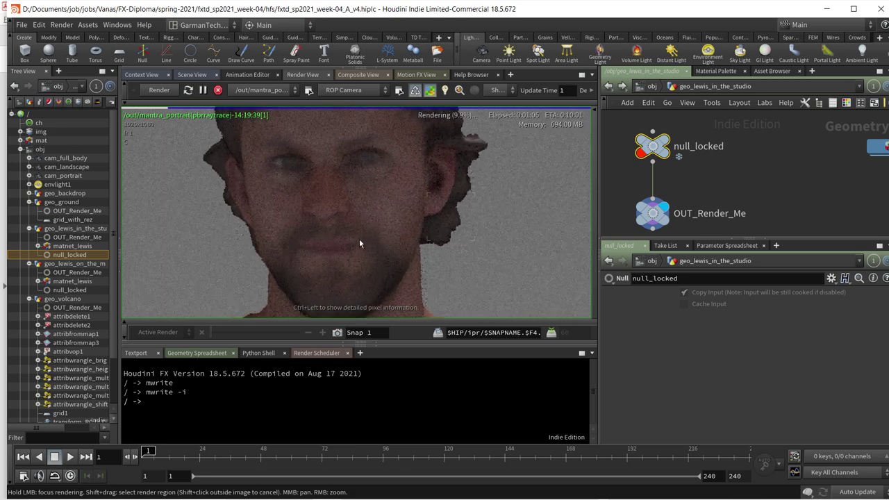
{"action": "scroll", "coordinate": [359, 242], "scroll_direction": "down", "scroll_amount": 6}
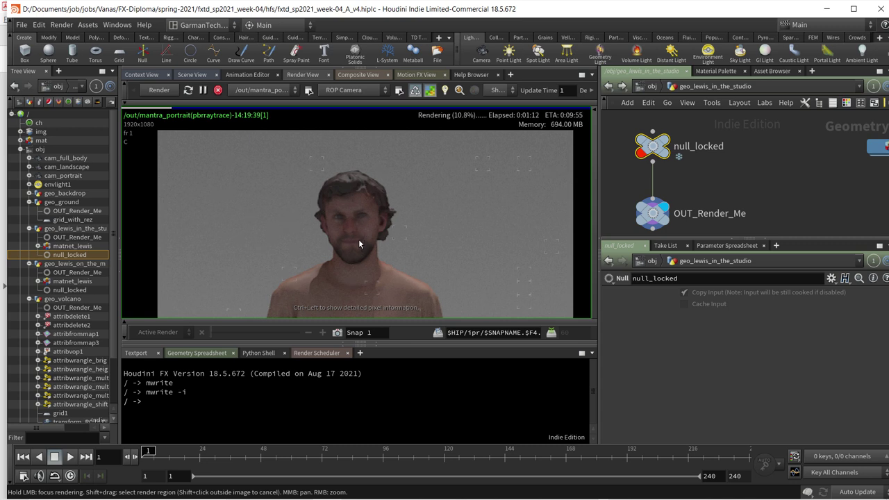
Reframe the network editor so null_locked and OUT_Render_Me are in view.
{"action": "scroll", "coordinate": [767, 178], "scroll_direction": "down", "scroll_amount": 5}
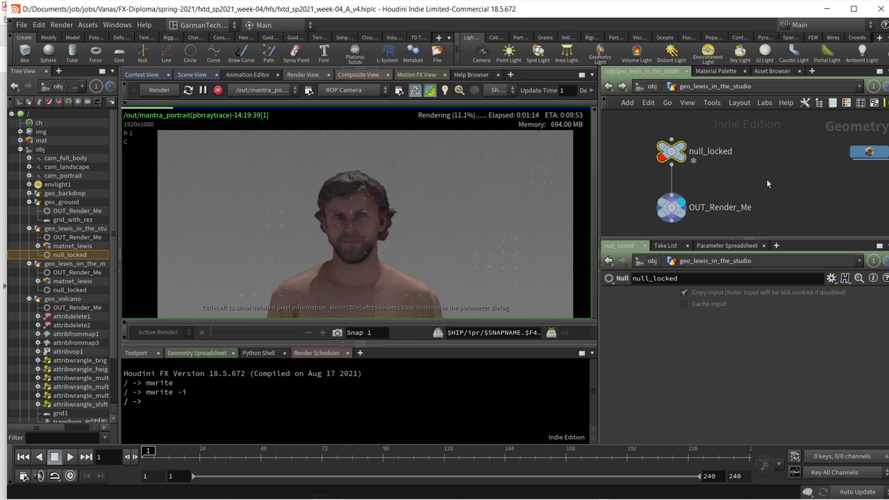
{"action": "scroll", "coordinate": [778, 180], "scroll_direction": "down", "scroll_amount": 5}
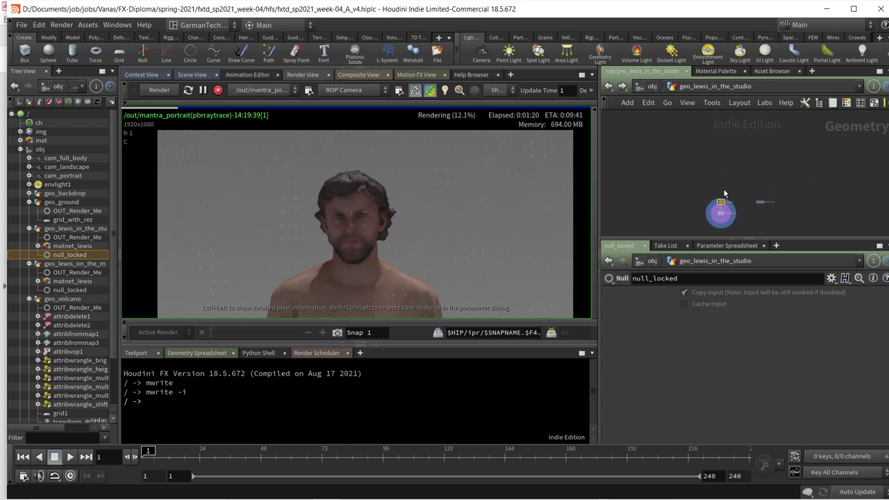
{"action": "scroll", "coordinate": [726, 194], "scroll_direction": "up", "scroll_amount": 2}
{"action": "middle_click_drag", "start_coordinate": [726, 194], "coordinate": [732, 166]}
{"action": "scroll", "coordinate": [731, 162], "scroll_direction": "up", "scroll_amount": 3}
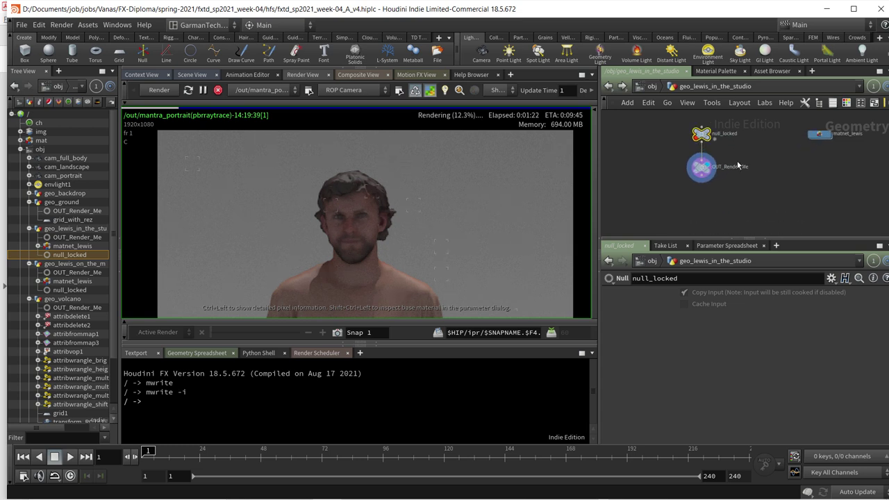
{"action": "middle_click_drag", "start_coordinate": [666, 138], "coordinate": [675, 193]}
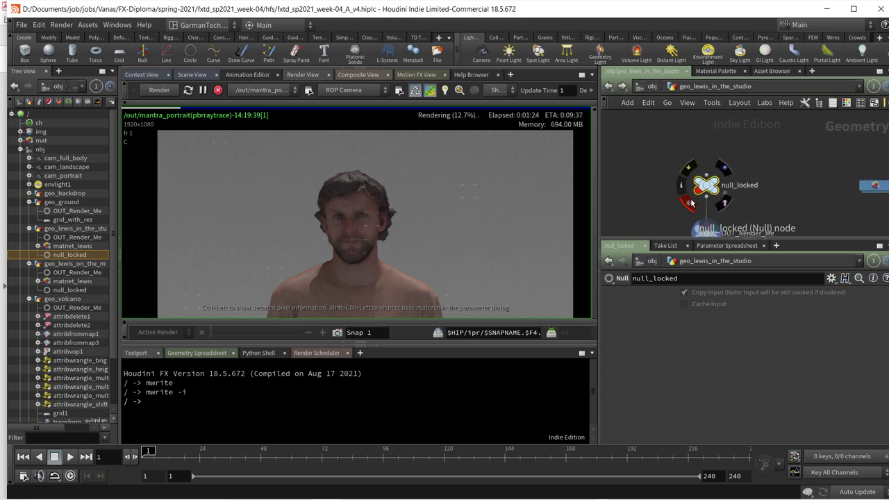
Zoom the geo_lewis_in_the_studio network view and nudge it slightly left.
{"action": "scroll", "coordinate": [690, 203], "scroll_direction": "up", "scroll_amount": 1}
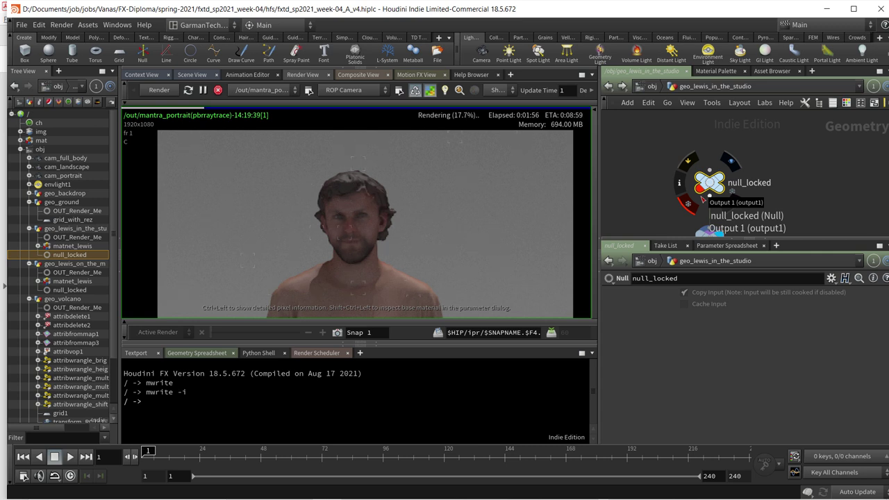
{"action": "scroll", "coordinate": [702, 200], "scroll_direction": "down", "scroll_amount": 5}
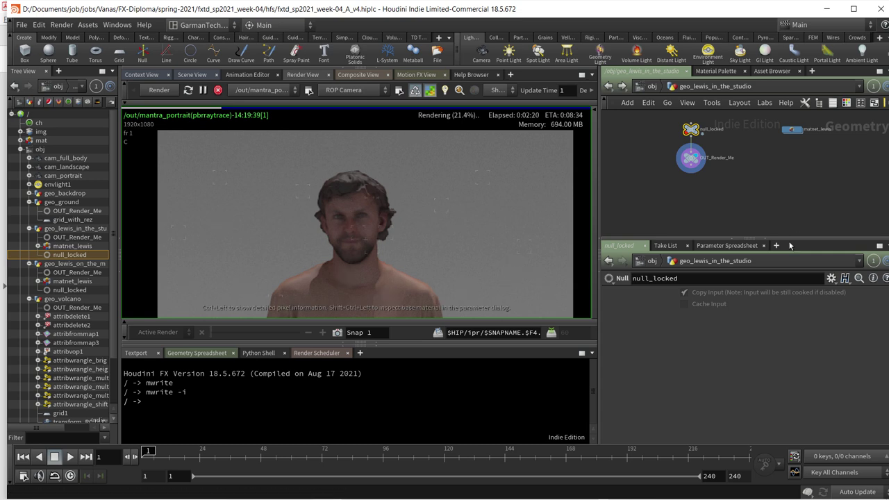
{"action": "middle_click_drag", "start_coordinate": [696, 195], "coordinate": [682, 199]}
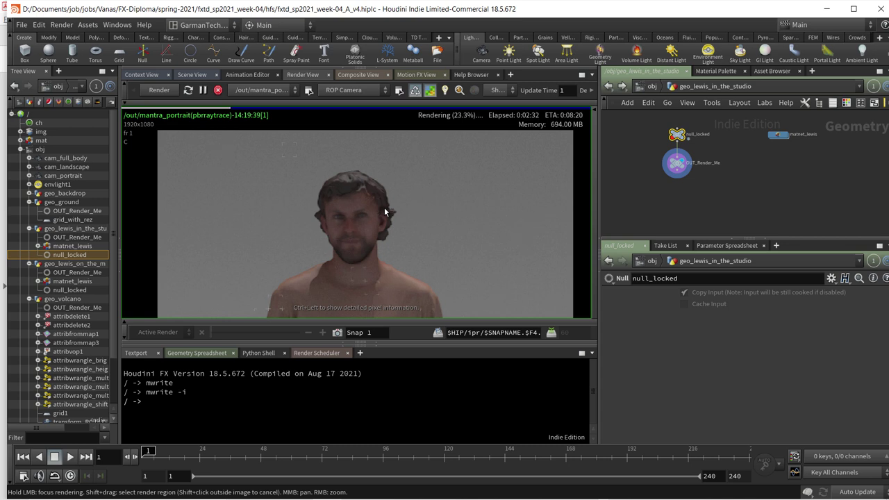
Go up to /obj and select cam_portrait to show its 1920×1080, 105 mm settings.
{"action": "left_click", "coordinate": [652, 86]}
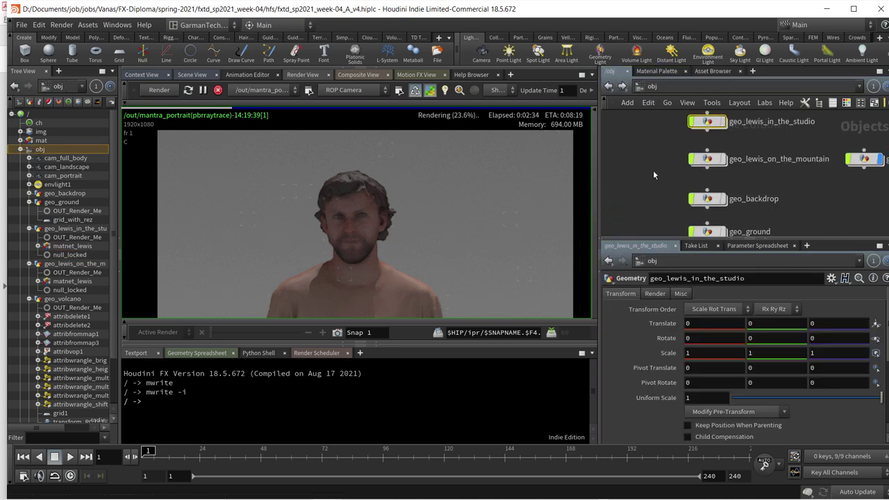
{"action": "middle_click_drag", "start_coordinate": [653, 170], "coordinate": [669, 223]}
{"action": "scroll", "coordinate": [695, 201], "scroll_direction": "down", "scroll_amount": 3}
{"action": "scroll", "coordinate": [817, 172], "scroll_direction": "up", "scroll_amount": 3}
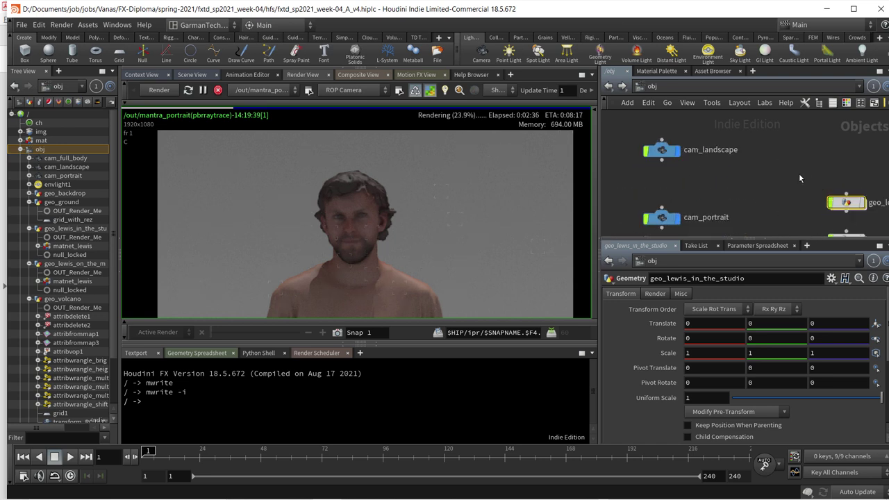
{"action": "middle_click_drag", "start_coordinate": [799, 173], "coordinate": [817, 126]}
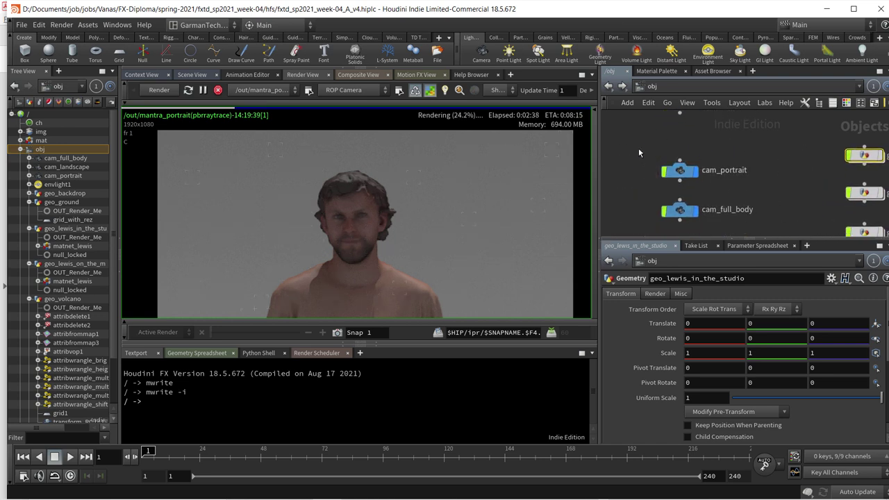
{"action": "left_click_drag", "start_coordinate": [638, 148], "coordinate": [710, 185]}
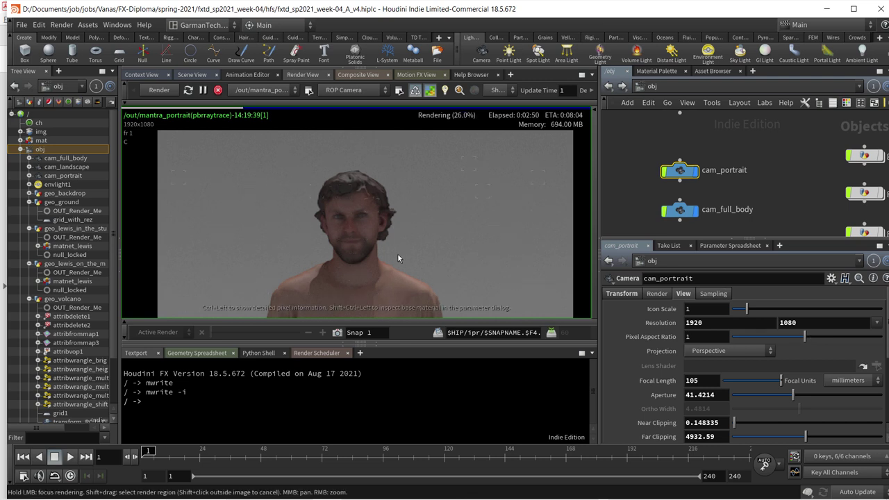
Zoom the Render View in on the rendered face, then recentre the full frame.
{"action": "scroll", "coordinate": [397, 253], "scroll_direction": "up", "scroll_amount": 3}
{"action": "middle_click_drag", "start_coordinate": [435, 295], "coordinate": [457, 294]}
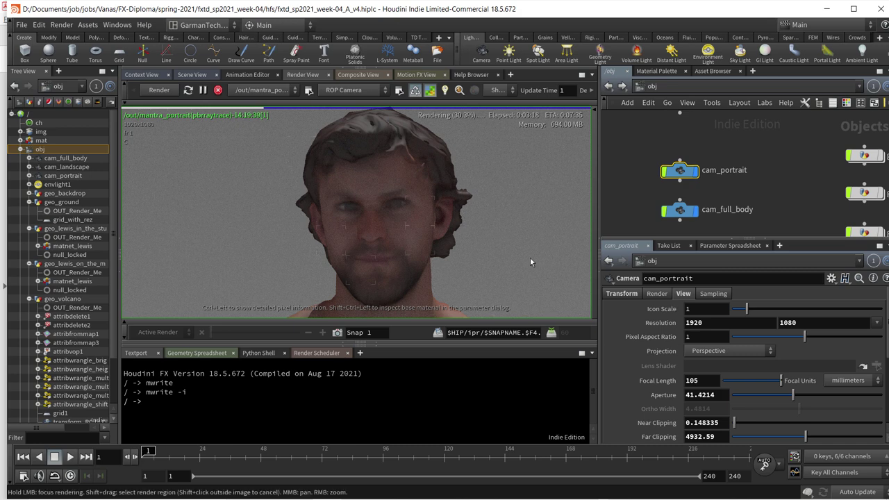
{"action": "scroll", "coordinate": [457, 204], "scroll_direction": "down", "scroll_amount": 4}
{"action": "scroll", "coordinate": [414, 205], "scroll_direction": "down", "scroll_amount": 3}
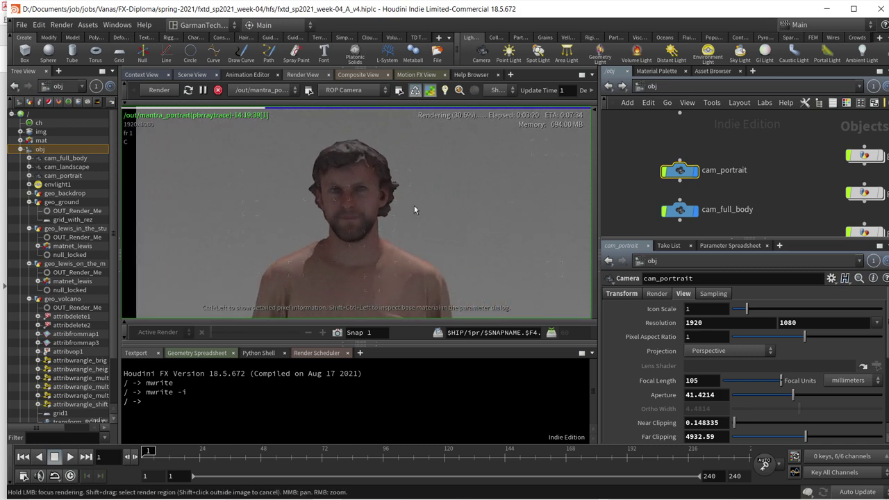
{"action": "middle_click_drag", "start_coordinate": [382, 259], "coordinate": [391, 228]}
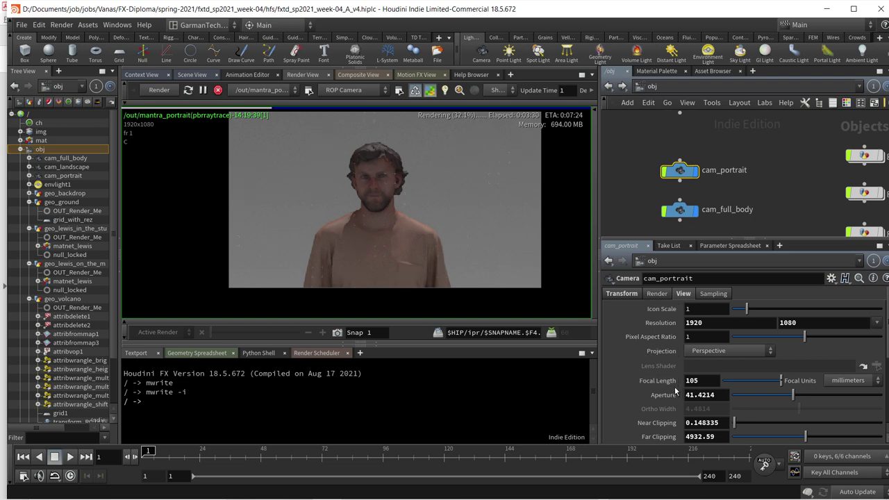
Check cam_portrait's Render and Transform tabs, confirming Translate Y at 1.6.
{"action": "left_click", "coordinate": [646, 294]}
{"action": "left_click", "coordinate": [626, 294]}
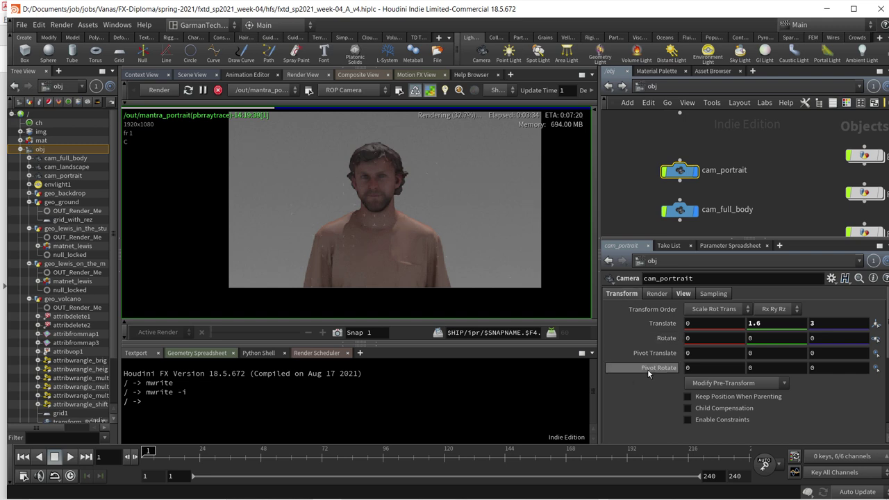
{"action": "left_click", "coordinate": [781, 324]}
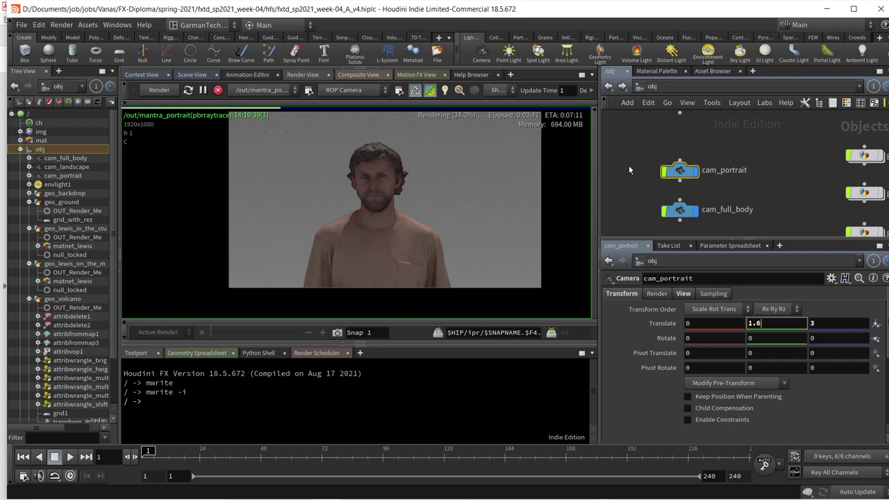
{"action": "key", "text": "Return"}
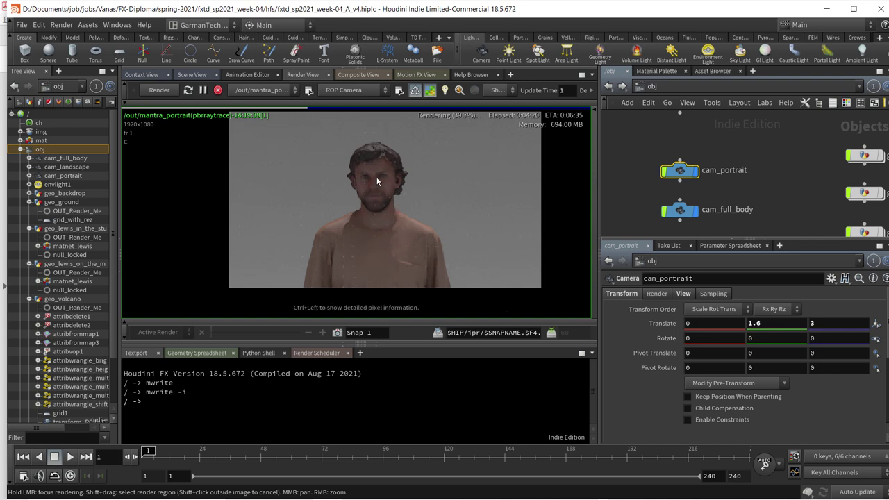
Enter geo_lewis_in_the_studio and select its OUT_Render_Me node.
{"action": "scroll", "coordinate": [780, 174], "scroll_direction": "right", "scroll_amount": 5}
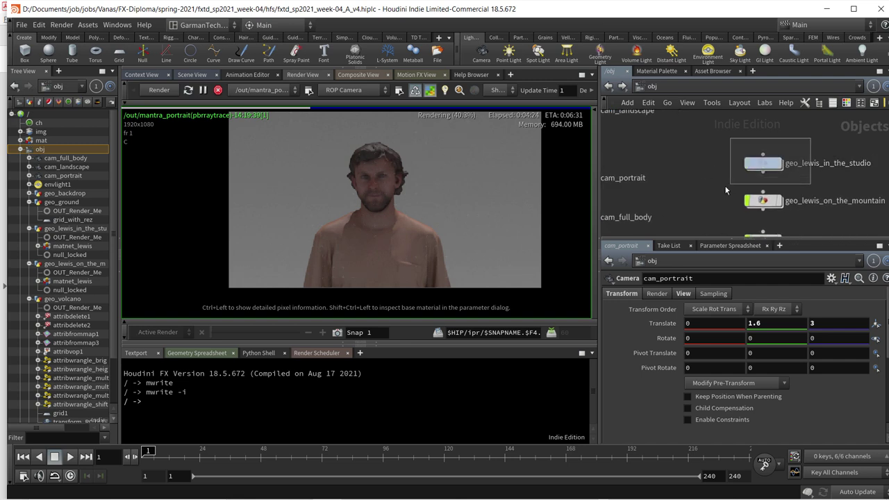
{"action": "left_click", "coordinate": [763, 164]}
{"action": "double_click", "coordinate": [762, 165]}
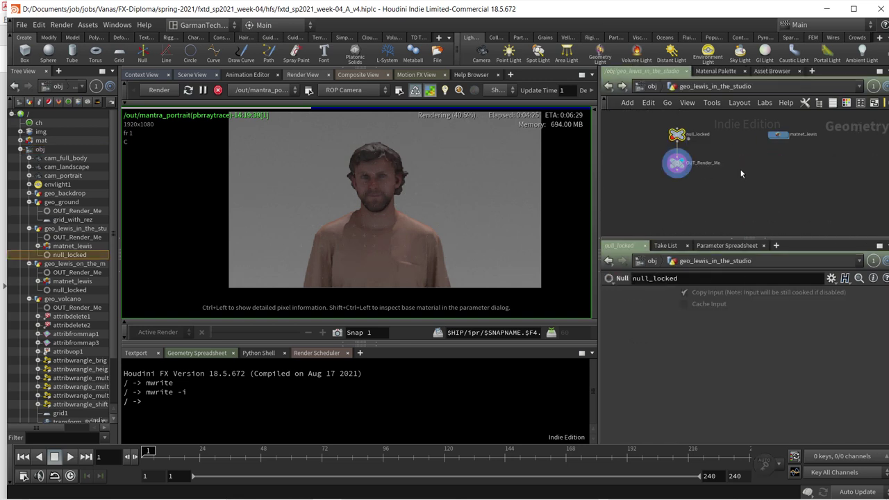
{"action": "left_click", "coordinate": [676, 164]}
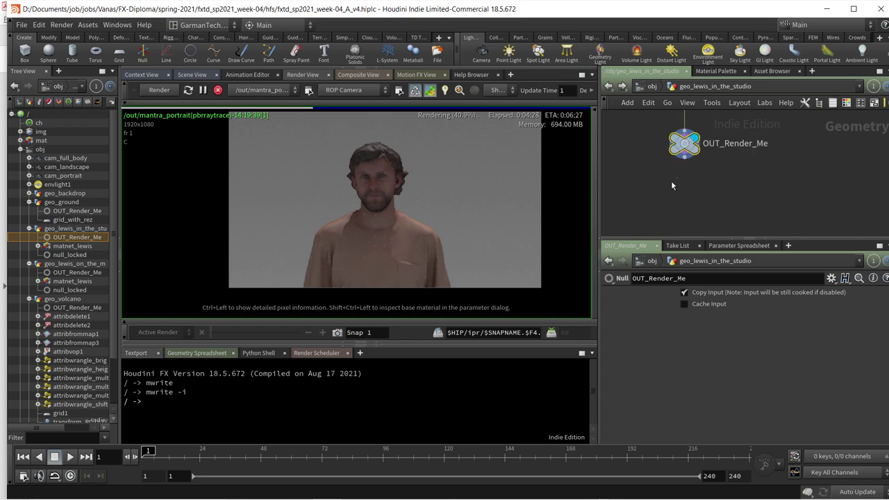
Show OUT_Render_Me's node info: 14,985 points and 29,974 primitives.
{"action": "scroll", "coordinate": [660, 143], "scroll_direction": "up", "scroll_amount": 2}
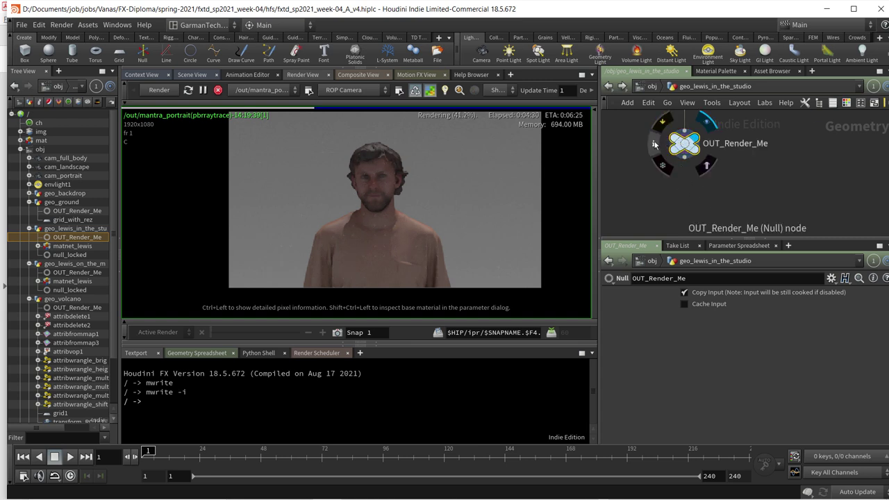
{"action": "left_click", "coordinate": [654, 144]}
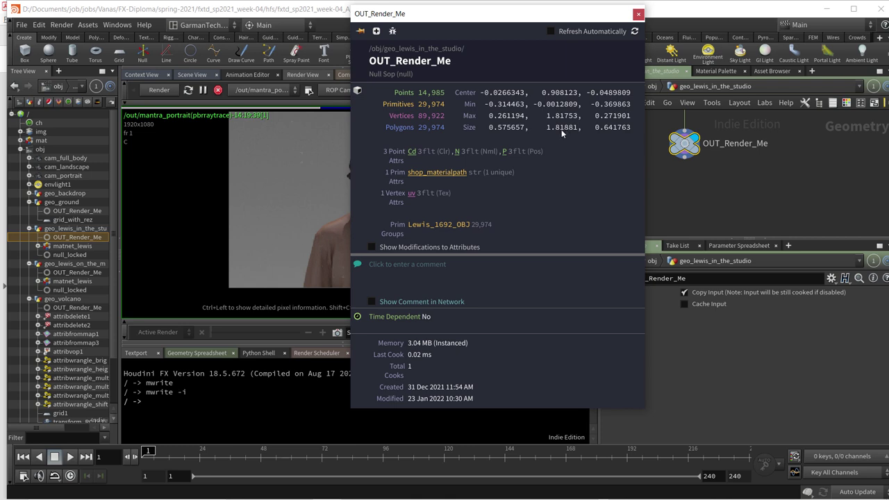
Close the node info and frame all nodes inside geo_lewis_in_the_studio.
{"action": "left_click", "coordinate": [638, 14]}
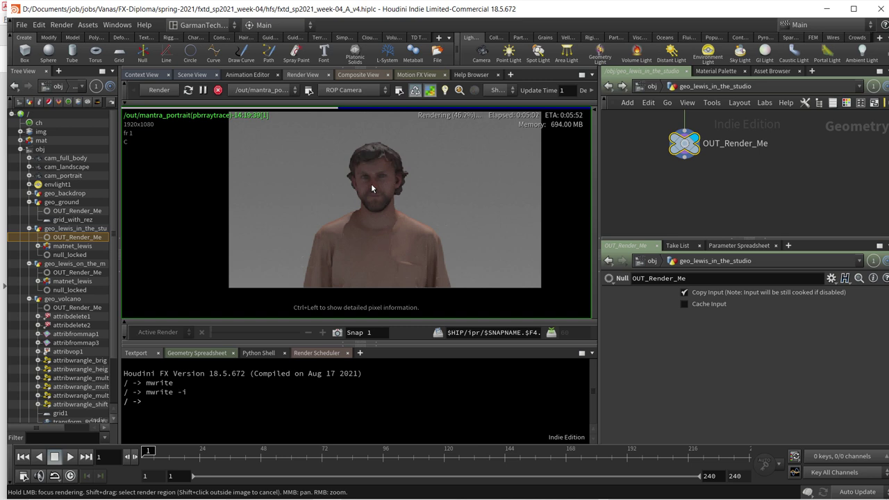
{"action": "scroll", "coordinate": [407, 173], "scroll_direction": "up", "scroll_amount": 2}
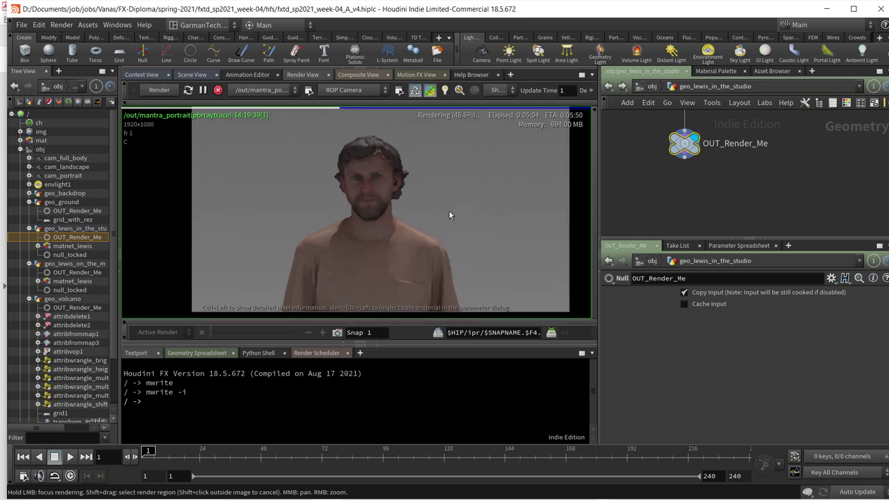
{"action": "scroll", "coordinate": [440, 227], "scroll_direction": "down", "scroll_amount": 3}
{"action": "middle_click_drag", "start_coordinate": [655, 195], "coordinate": [671, 206]}
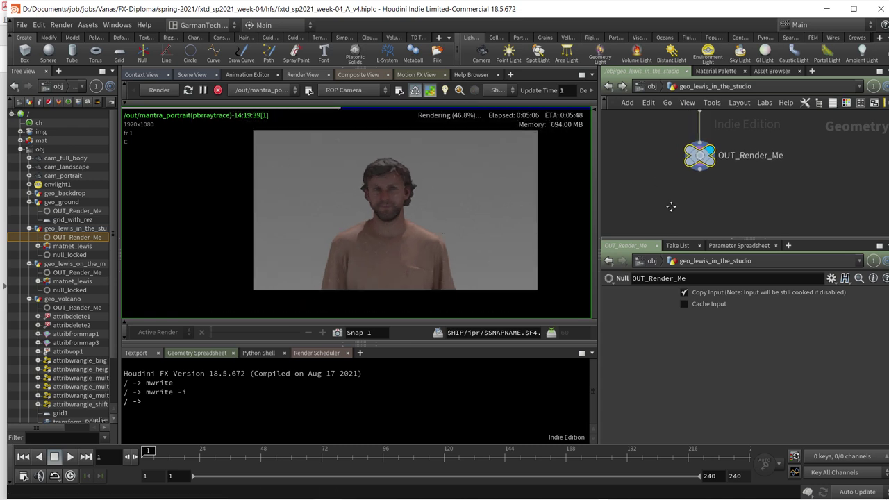
{"action": "key", "text": "h"}
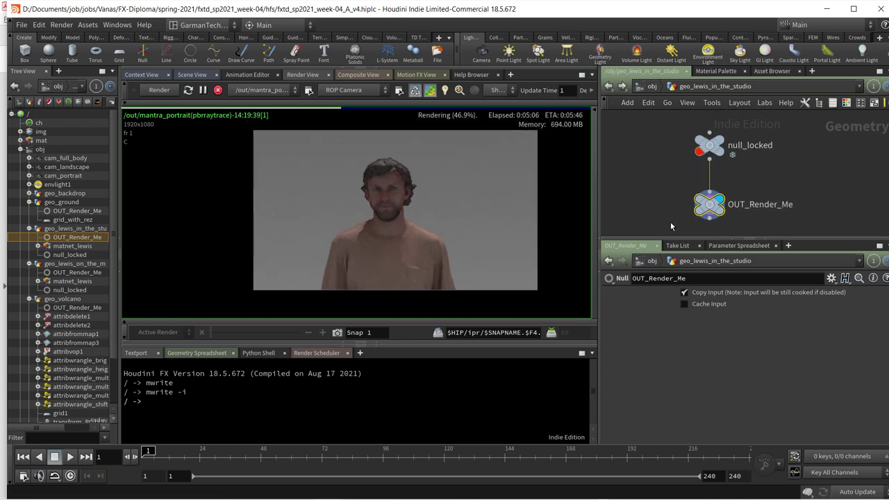
Return to /obj via the path bar, showing geo_lewis_in_the_studio's transform parameters.
{"action": "left_click", "coordinate": [655, 87]}
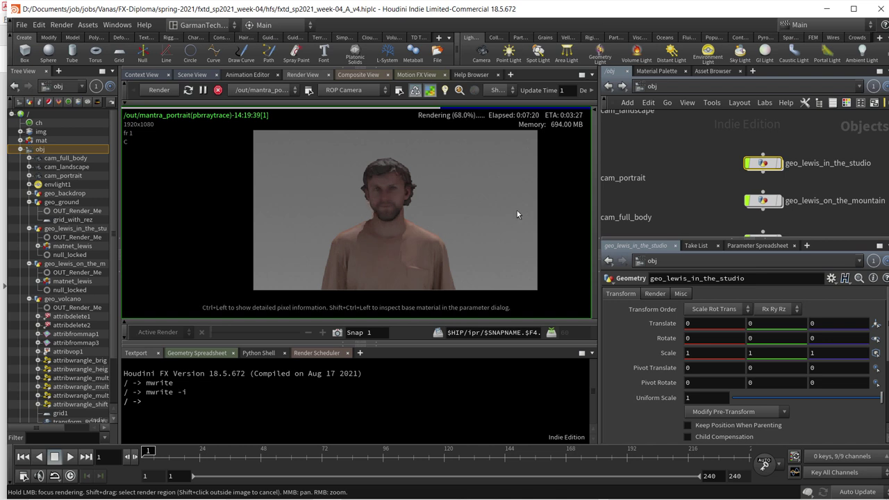
Switch the Render View to /out/mantra_body and start rendering it.
{"action": "left_click", "coordinate": [285, 91]}
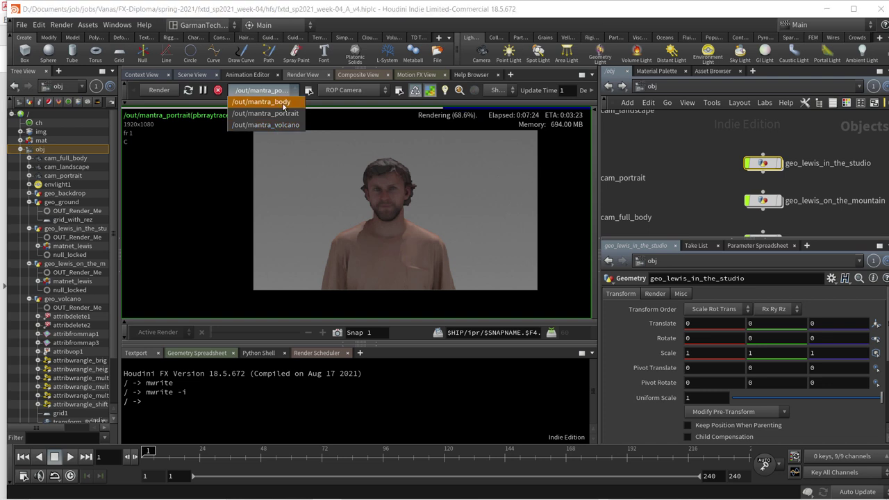
{"action": "left_click", "coordinate": [282, 102]}
{"action": "left_click", "coordinate": [174, 92]}
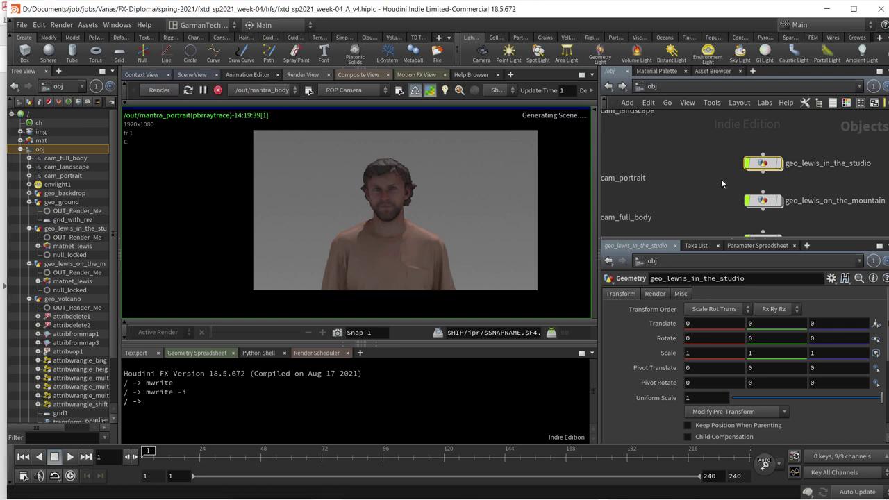
Select cam_full_body to show its 50 mm camera settings.
{"action": "scroll", "coordinate": [670, 163], "scroll_direction": "down", "scroll_amount": 2}
{"action": "middle_click_drag", "start_coordinate": [670, 163], "coordinate": [716, 172]}
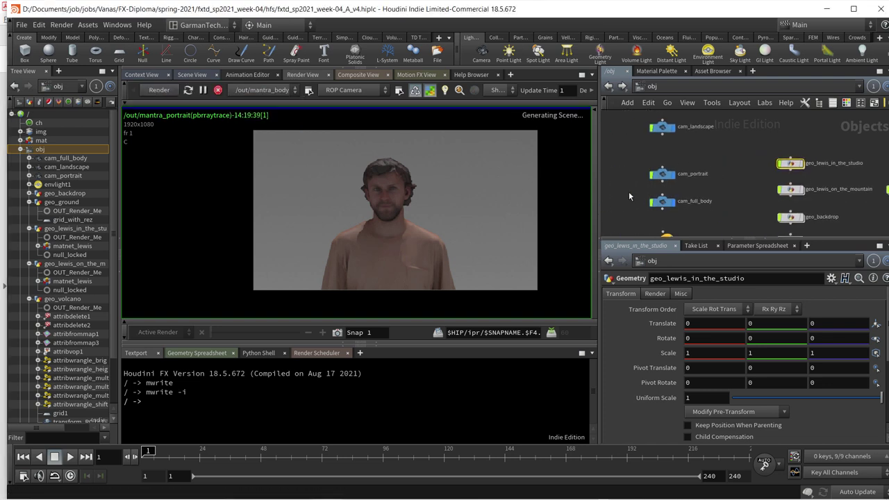
{"action": "left_click", "coordinate": [665, 205]}
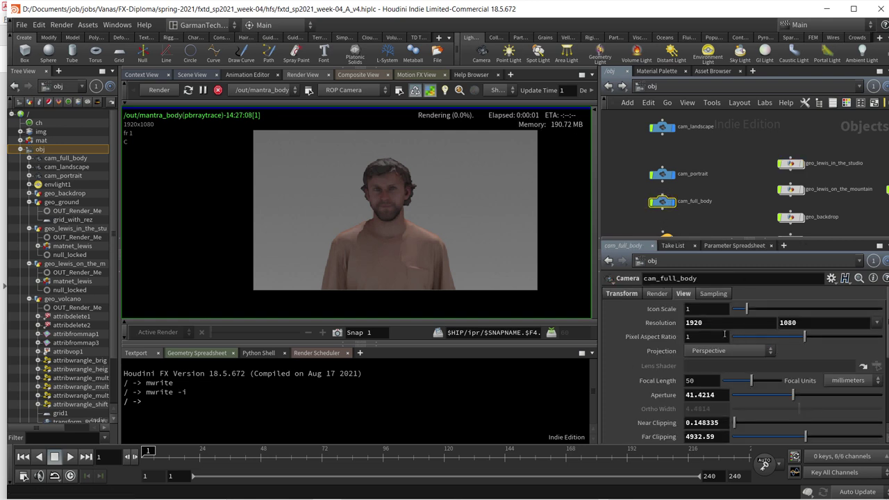
Review cam_full_body's transform: position 0, 1.6, 10 and X rotation of -4.
{"action": "left_click", "coordinate": [620, 294]}
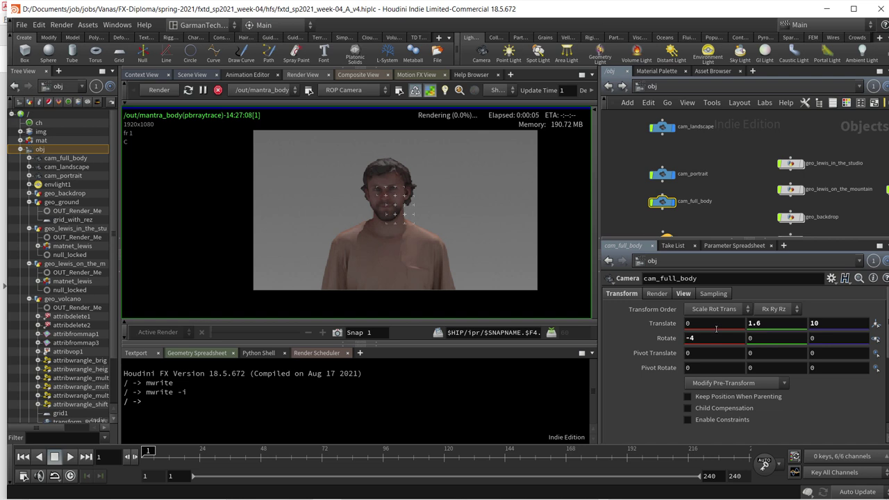
{"action": "left_click", "coordinate": [765, 324]}
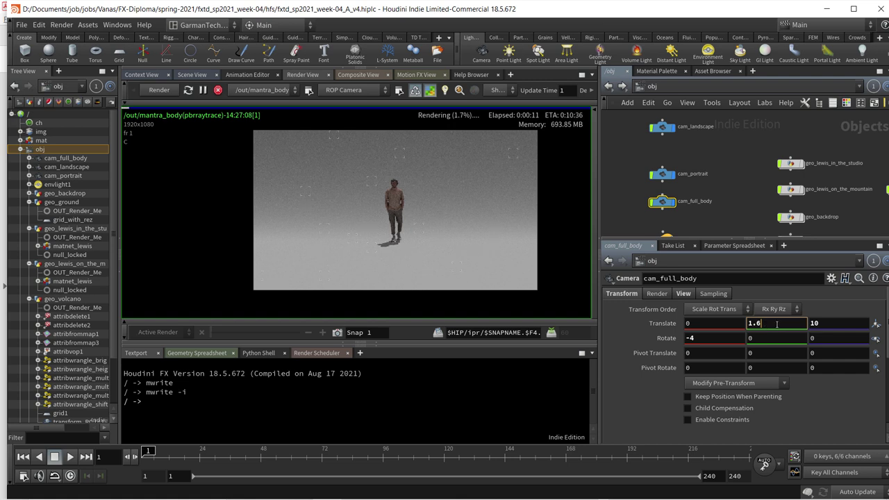
{"action": "left_click", "coordinate": [829, 325]}
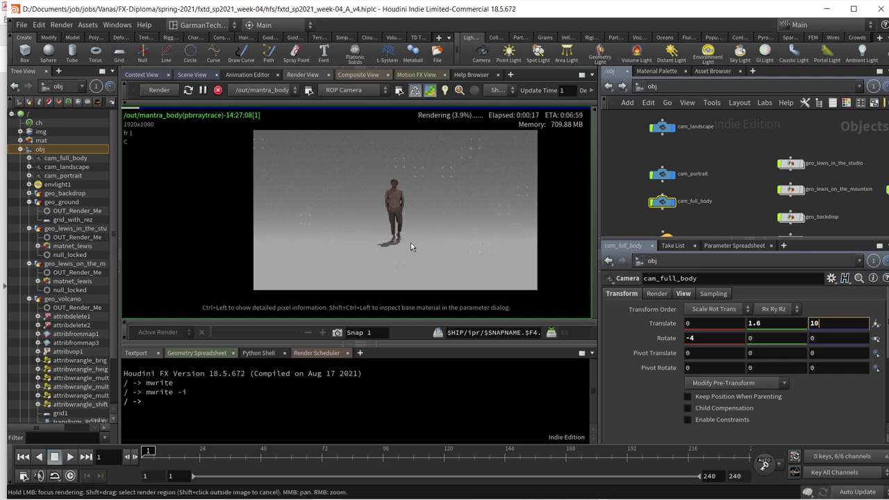
{"action": "left_click", "coordinate": [699, 339]}
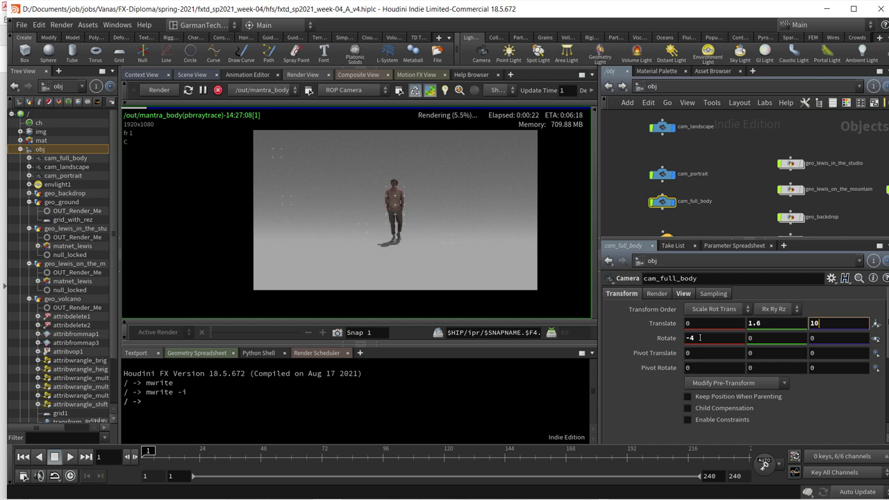
Change cam_full_body's focal length from 50 to 35 mm.
{"action": "left_click", "coordinate": [684, 294]}
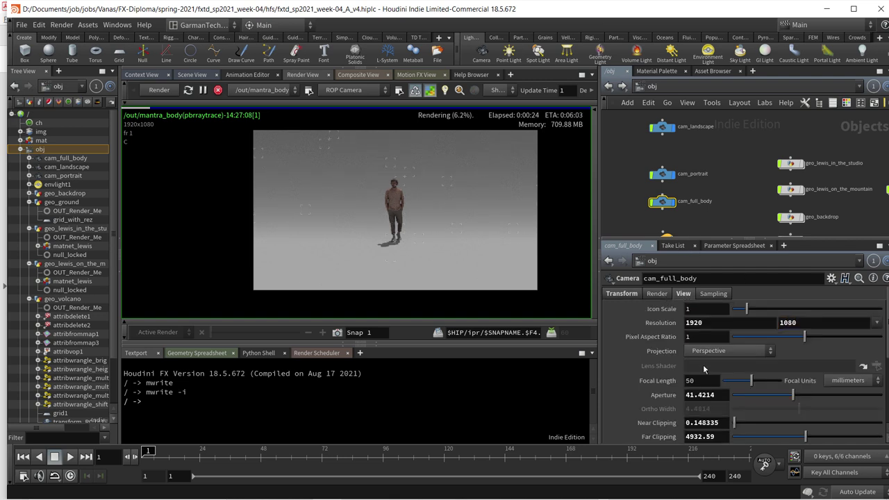
{"action": "left_click", "coordinate": [695, 381]}
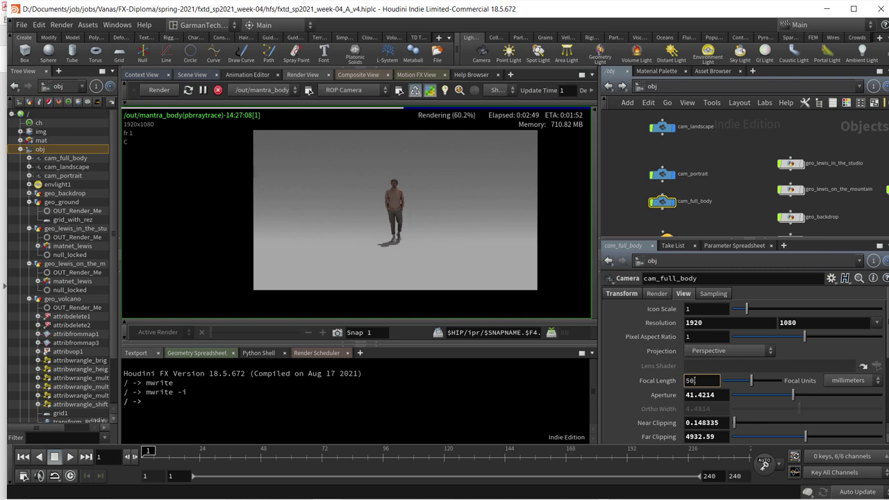
{"action": "left_click_drag", "start_coordinate": [695, 381], "coordinate": [687, 381]}
{"action": "type", "text": "35"}
{"action": "key", "text": "Return"}
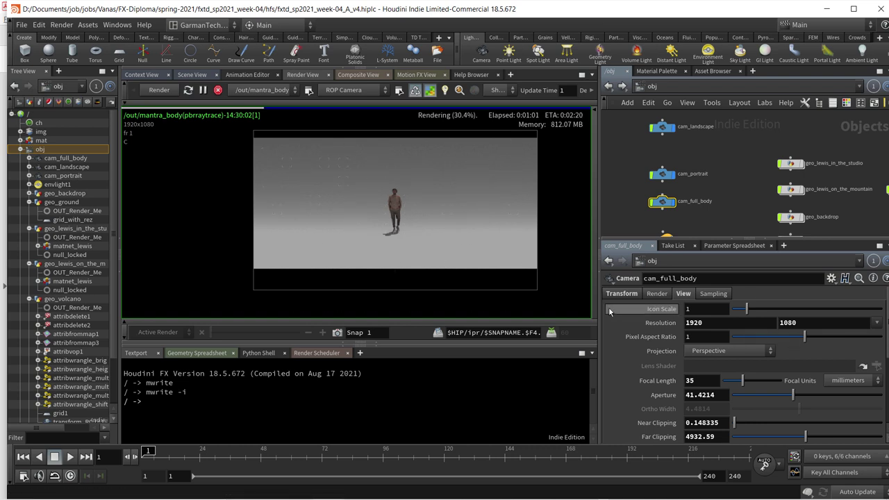
{"action": "left_click", "coordinate": [622, 294]}
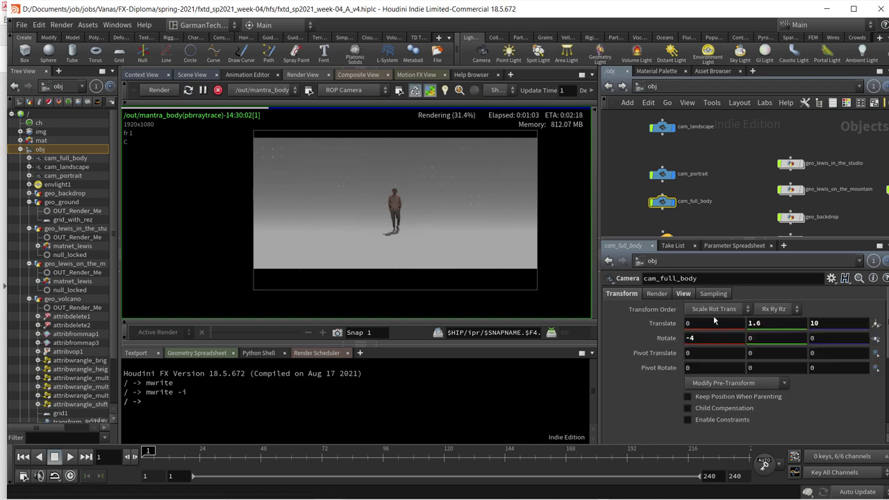
{"action": "left_click", "coordinate": [814, 323]}
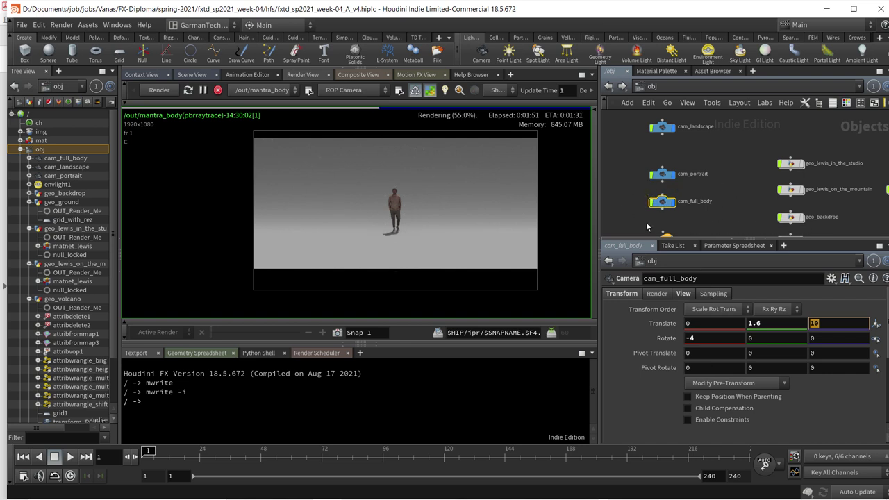
Set cam_full_body's focal length back to 50 mm for the full-body render.
{"action": "left_click", "coordinate": [684, 293]}
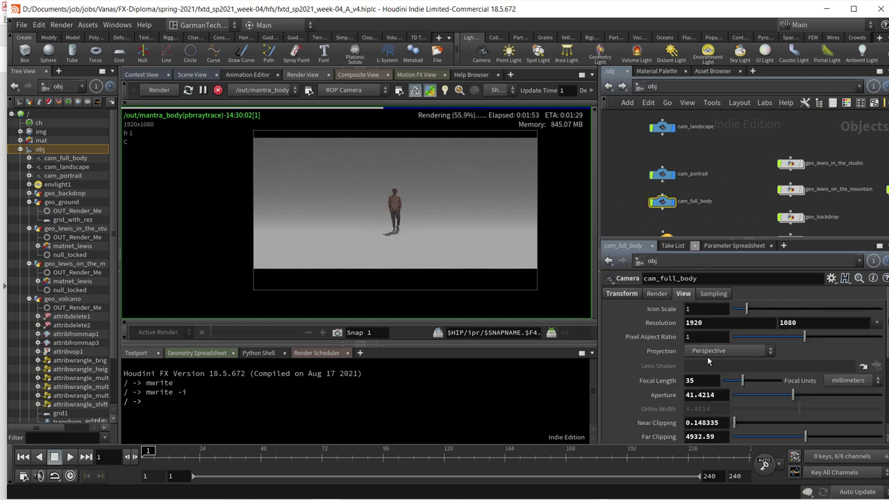
{"action": "left_click", "coordinate": [708, 376]}
{"action": "type", "text": "50"}
{"action": "key", "text": "Return"}
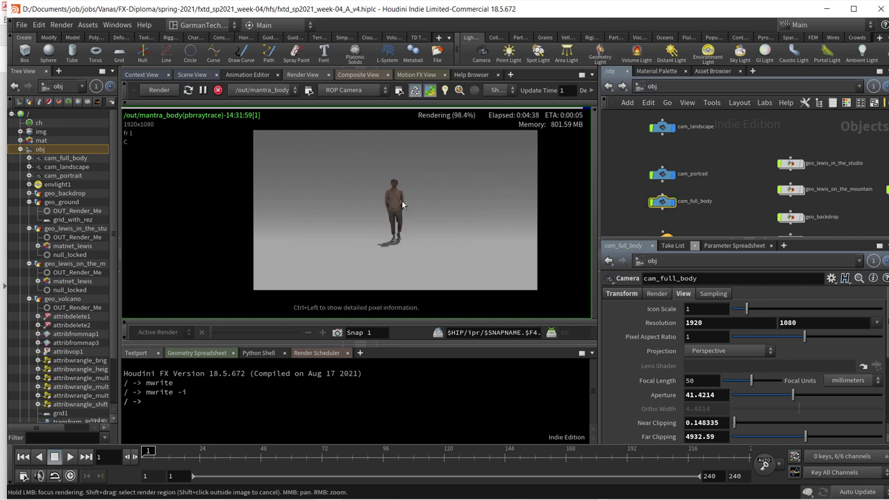
Switch Render View to the /out/mantra_volcano output and restart the render.
{"action": "left_click", "coordinate": [273, 95]}
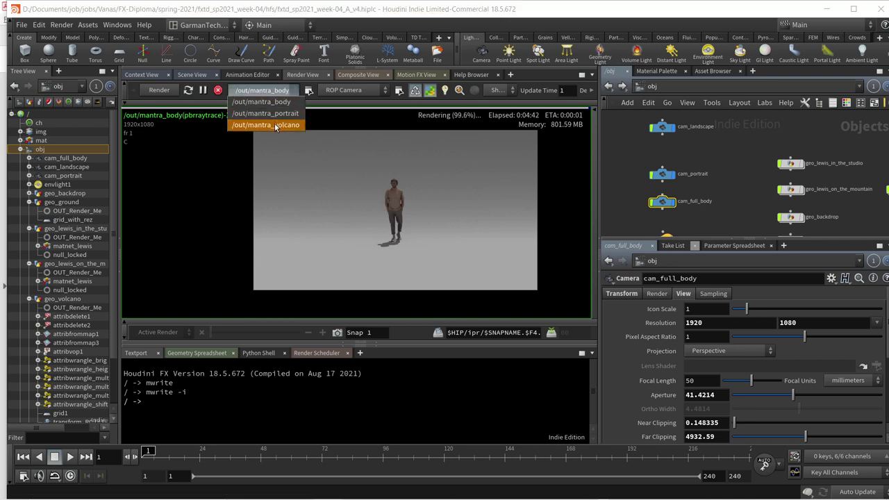
{"action": "left_click", "coordinate": [273, 125]}
{"action": "left_click", "coordinate": [155, 91]}
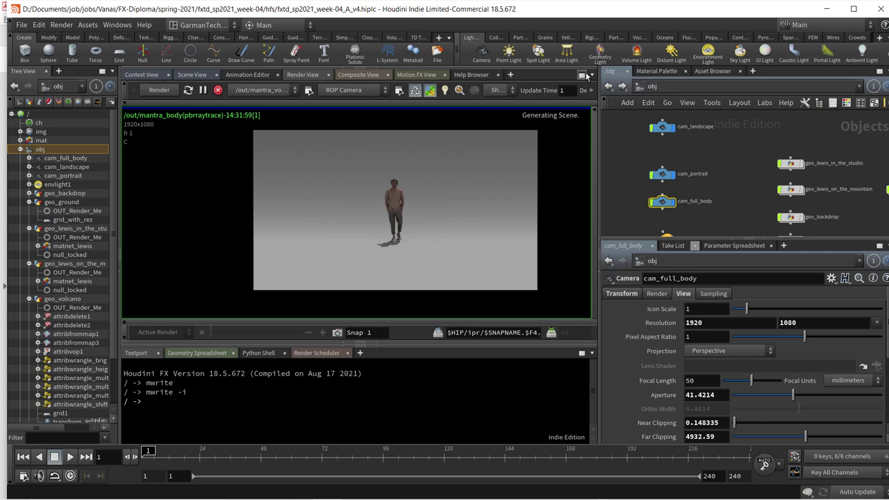
Maximize the render pane to inspect the volcano landscape, then restore the layout.
{"action": "left_click", "coordinate": [585, 76]}
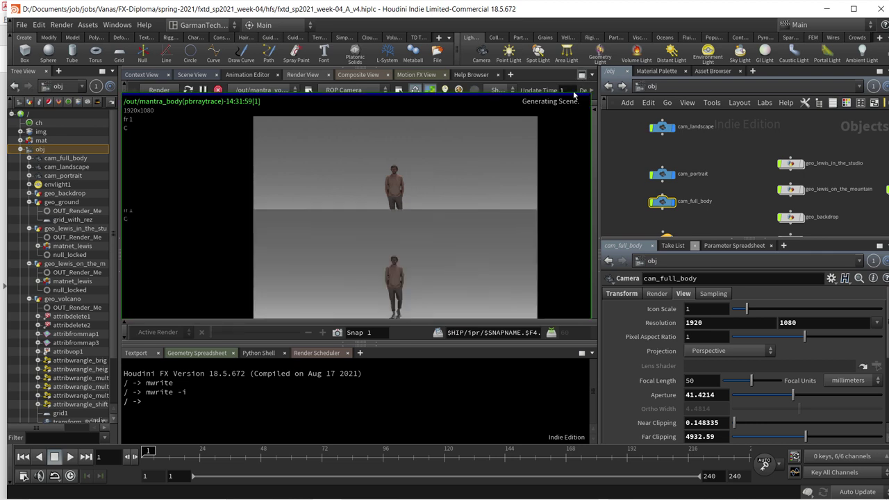
{"action": "key", "text": "ctrl+b"}
{"action": "middle_click_drag", "start_coordinate": [552, 224], "coordinate": [494, 260]}
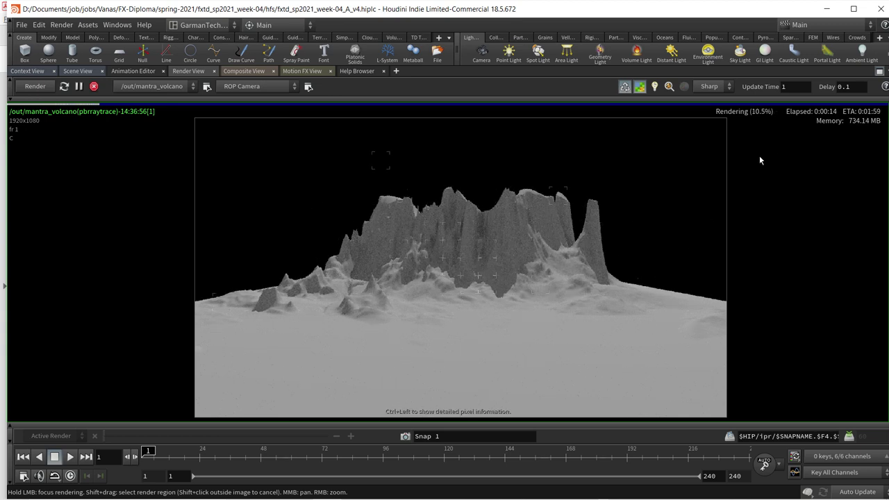
{"action": "left_click", "coordinate": [879, 72]}
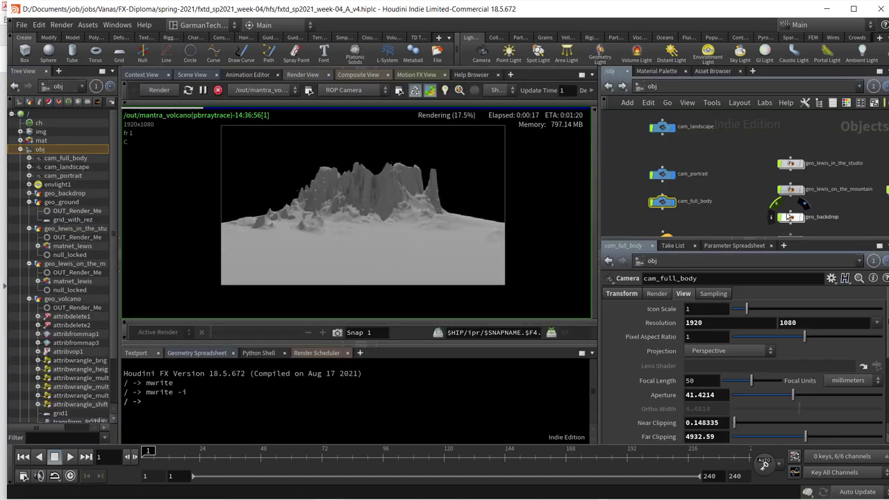
In /out, set mantra_volcano's Force Objects to geo_volcano and geo_lewis_on_the_mountain.
{"action": "left_click", "coordinate": [675, 88]}
{"action": "left_click", "coordinate": [712, 151]}
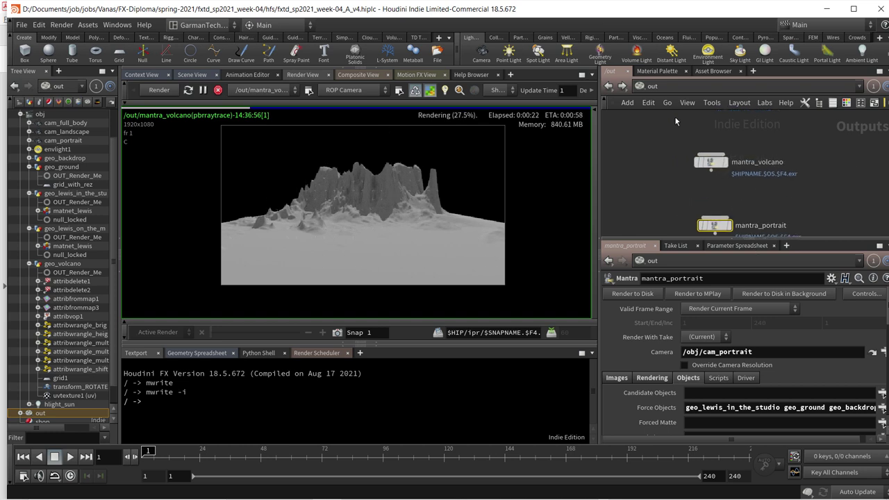
{"action": "left_click", "coordinate": [705, 160]}
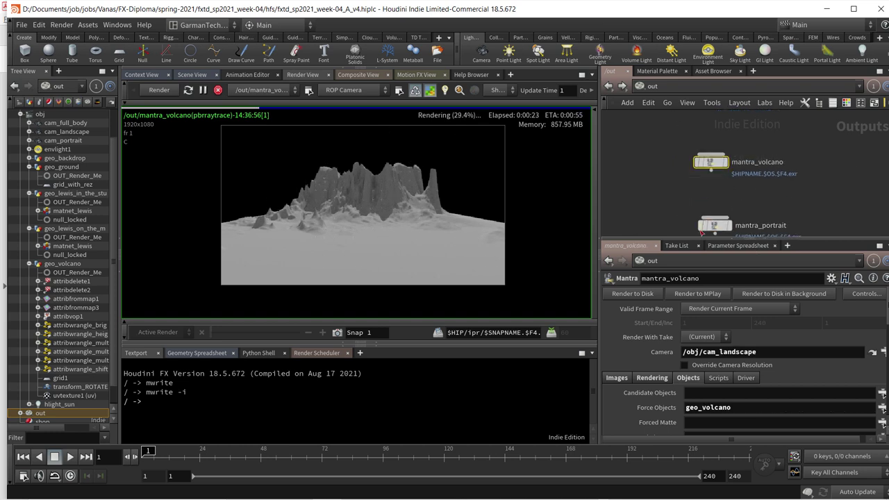
{"action": "left_click", "coordinate": [882, 408]}
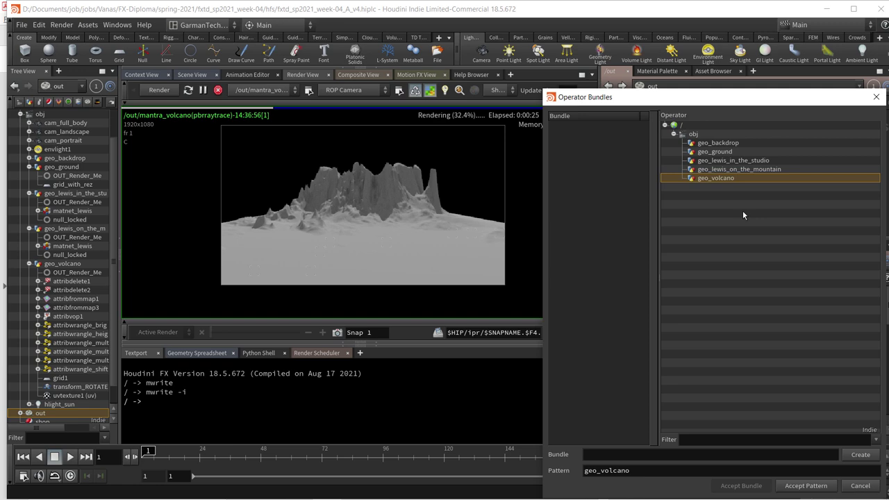
{"action": "left_click", "coordinate": [753, 169], "text": "ctrl"}
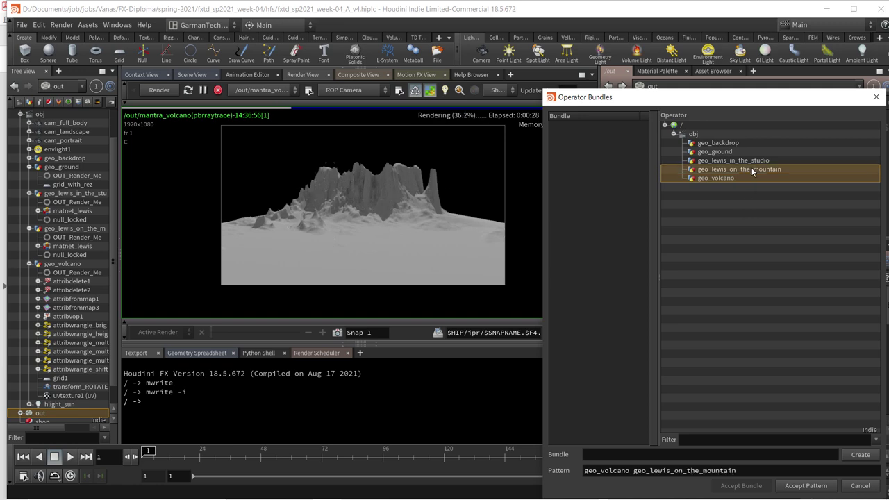
{"action": "left_click", "coordinate": [802, 485]}
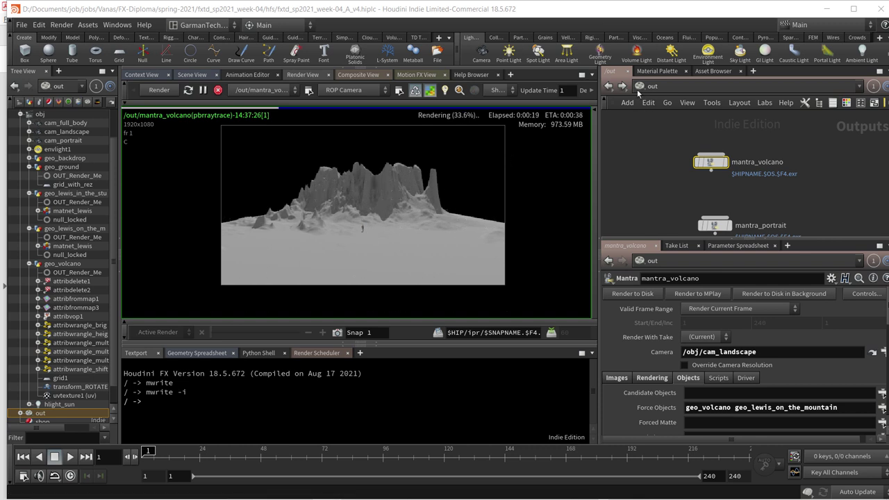
Back in /obj, check geo_lewis_on_the_mountain's Translate values, then select cam_landscape.
{"action": "left_click", "coordinate": [609, 85]}
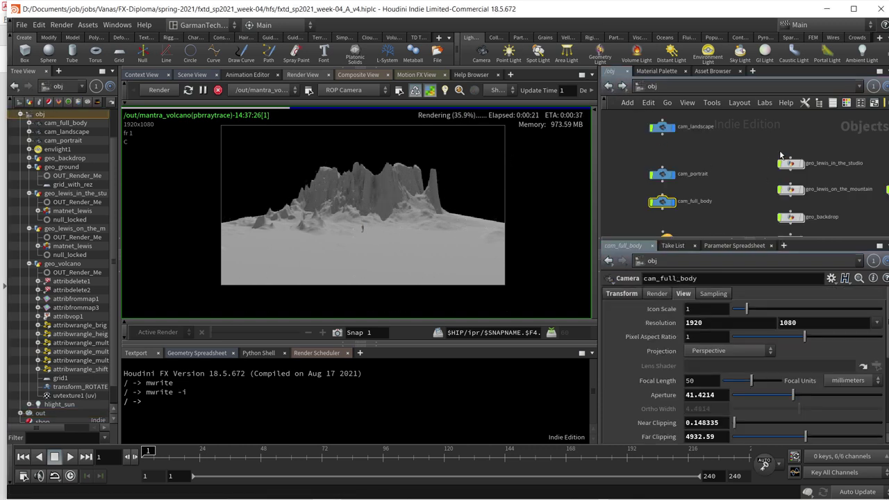
{"action": "middle_click_drag", "start_coordinate": [762, 179], "coordinate": [693, 179]}
{"action": "left_click", "coordinate": [721, 185]}
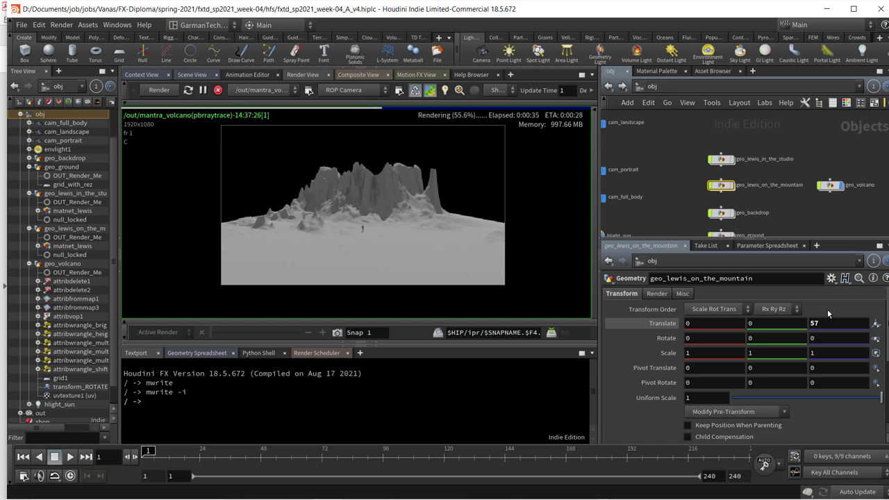
{"action": "middle_click_drag", "start_coordinate": [676, 176], "coordinate": [715, 184]}
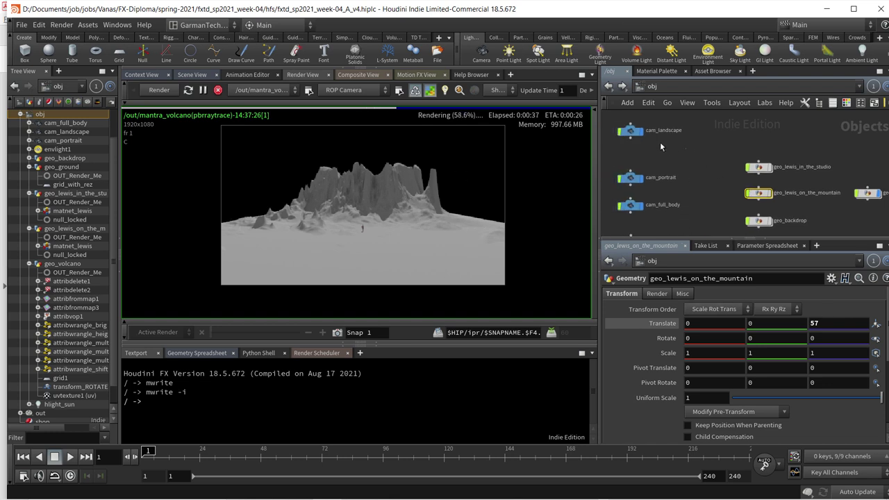
{"action": "left_click_drag", "start_coordinate": [687, 148], "coordinate": [631, 132]}
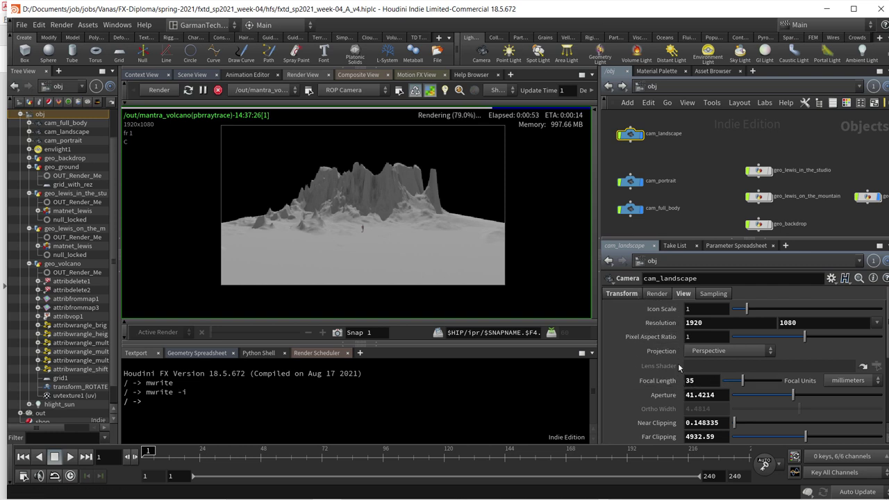
Check cam_landscape's position and Z value, then pan the network to geo_volcano.
{"action": "left_click", "coordinate": [630, 294]}
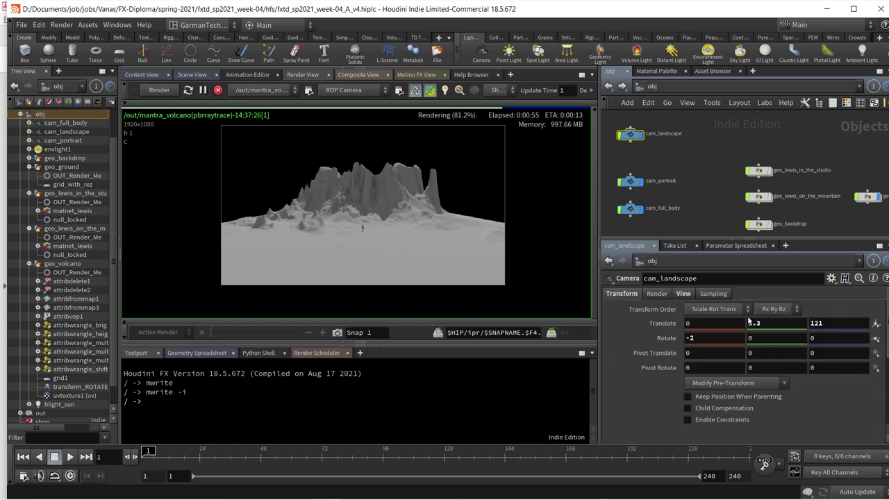
{"action": "left_click", "coordinate": [826, 322]}
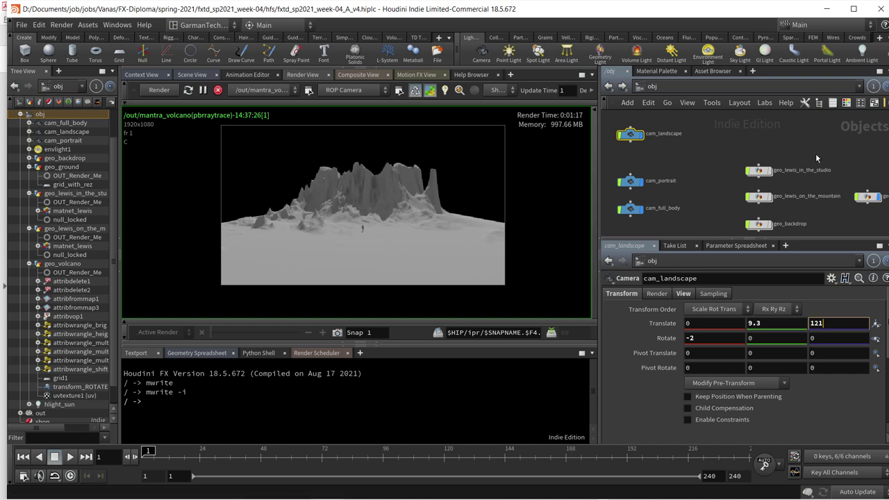
{"action": "middle_click_drag", "start_coordinate": [815, 154], "coordinate": [783, 159]}
Dive into geo_volcano and view OUT_Render_Me's info: 329,672 points, 328,455 polygons.
{"action": "left_click", "coordinate": [814, 197]}
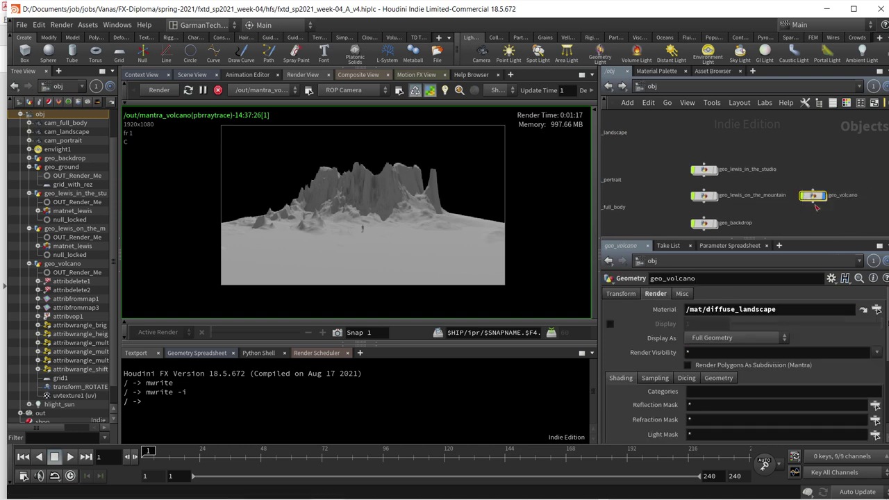
{"action": "mouse_move", "coordinate": [814, 211]}
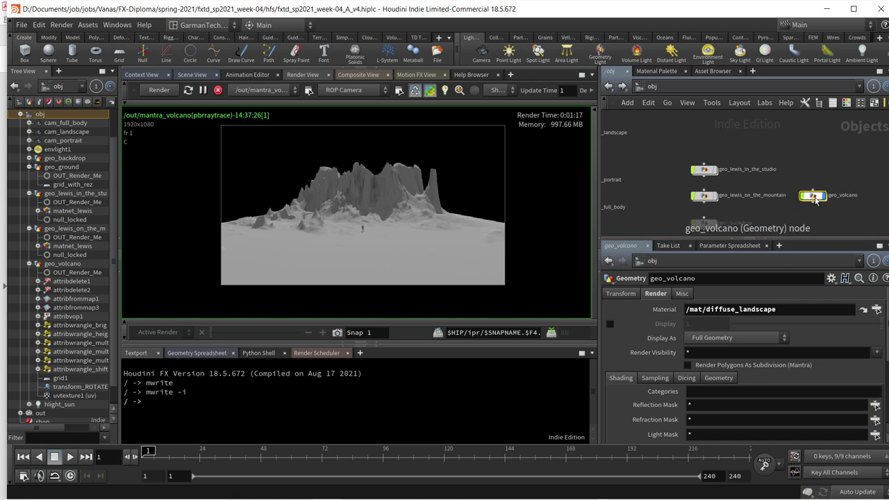
{"action": "double_click", "coordinate": [813, 196]}
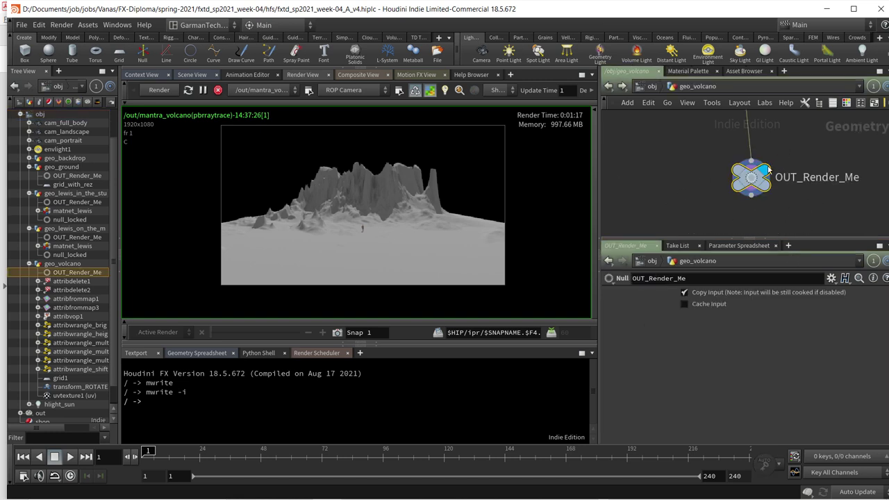
{"action": "mouse_move", "coordinate": [751, 182]}
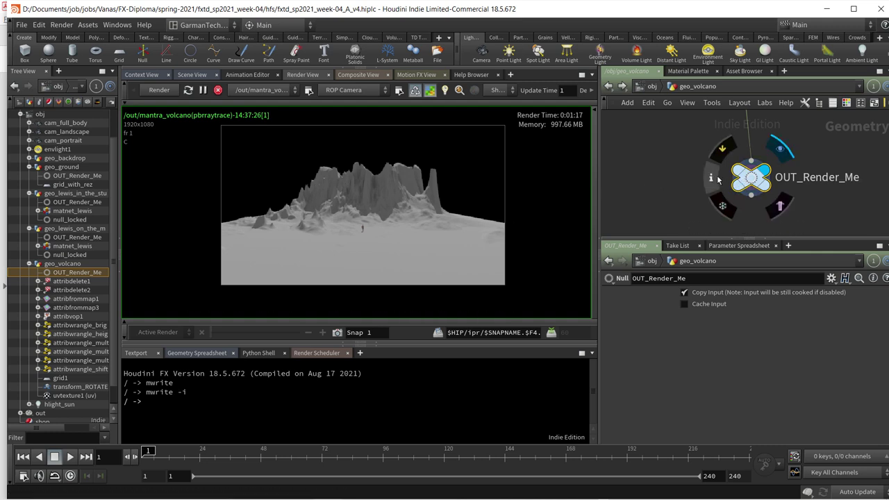
{"action": "left_click", "coordinate": [717, 182]}
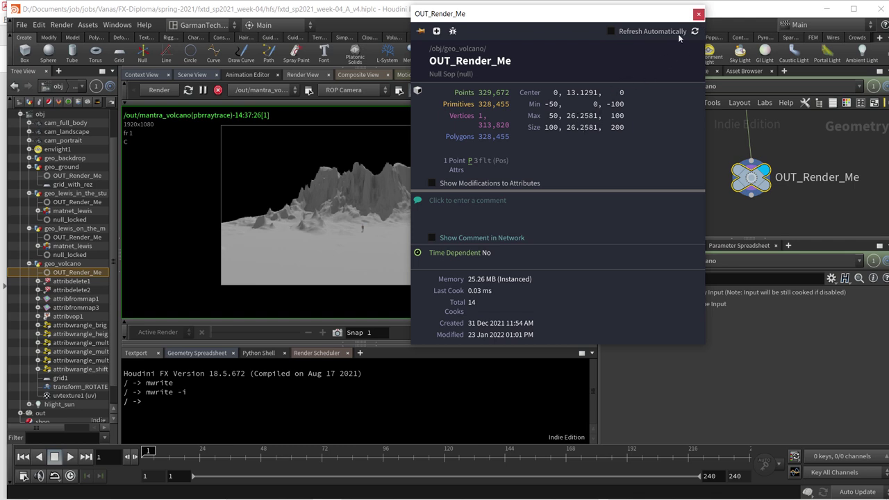
{"action": "left_click", "coordinate": [697, 16]}
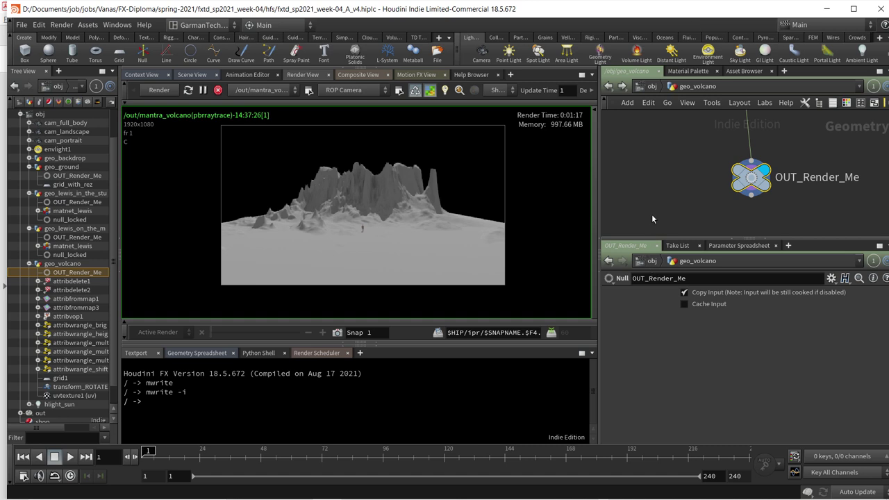
Frame the geo_volcano network and follow the chain to attribwrangle_height, checking My Scale 40.
{"action": "scroll", "coordinate": [663, 200], "scroll_direction": "down", "scroll_amount": 5}
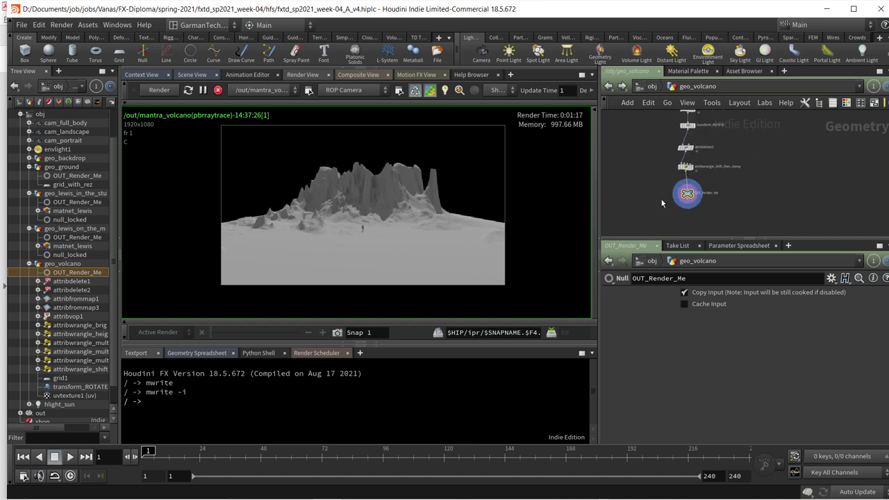
{"action": "key", "text": "h"}
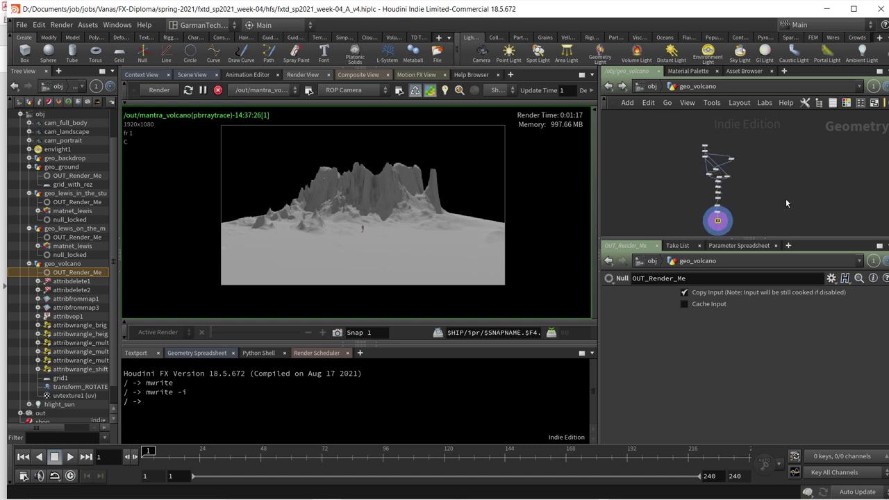
{"action": "scroll", "coordinate": [789, 187], "scroll_direction": "up", "scroll_amount": 3}
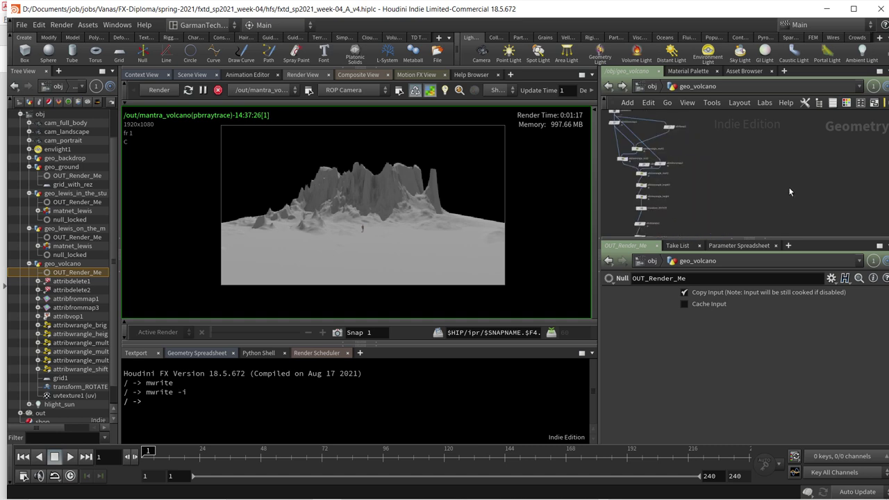
{"action": "scroll", "coordinate": [778, 177], "scroll_direction": "up", "scroll_amount": 3}
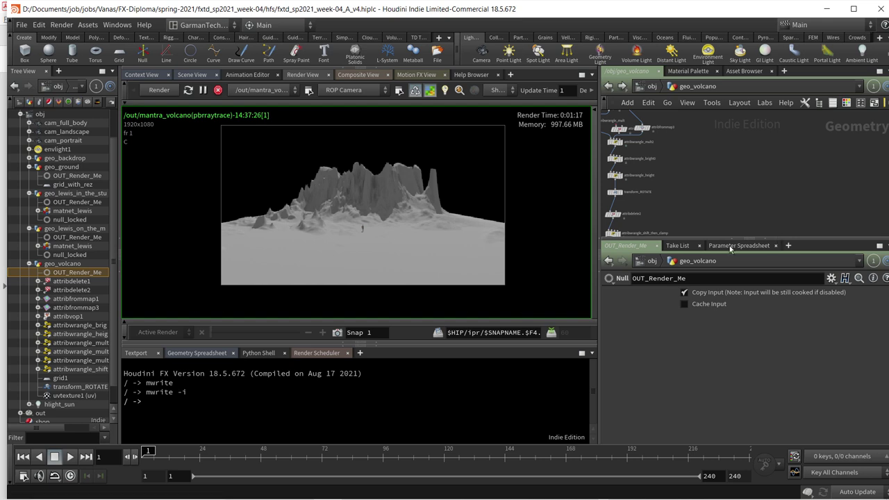
{"action": "middle_click_drag", "start_coordinate": [724, 198], "coordinate": [736, 137]}
{"action": "scroll", "coordinate": [736, 136], "scroll_direction": "up", "scroll_amount": 3}
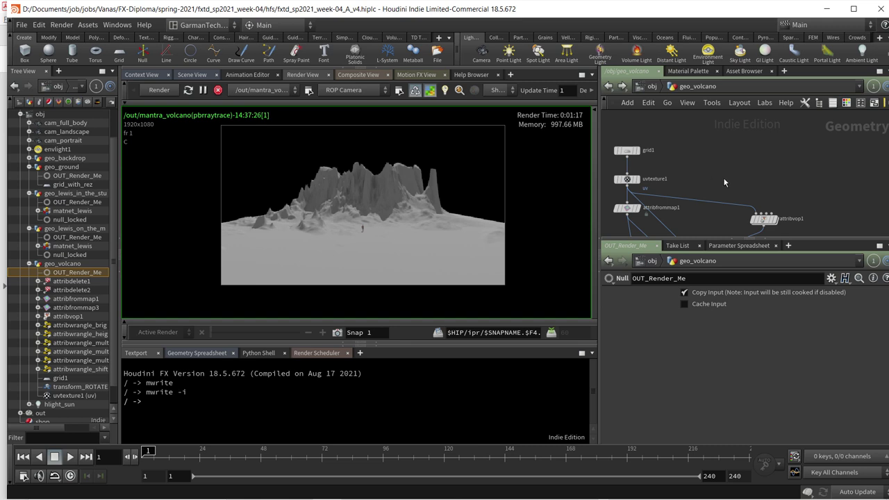
{"action": "middle_click_drag", "start_coordinate": [723, 177], "coordinate": [750, 137]}
{"action": "middle_click_drag", "start_coordinate": [803, 211], "coordinate": [796, 138]}
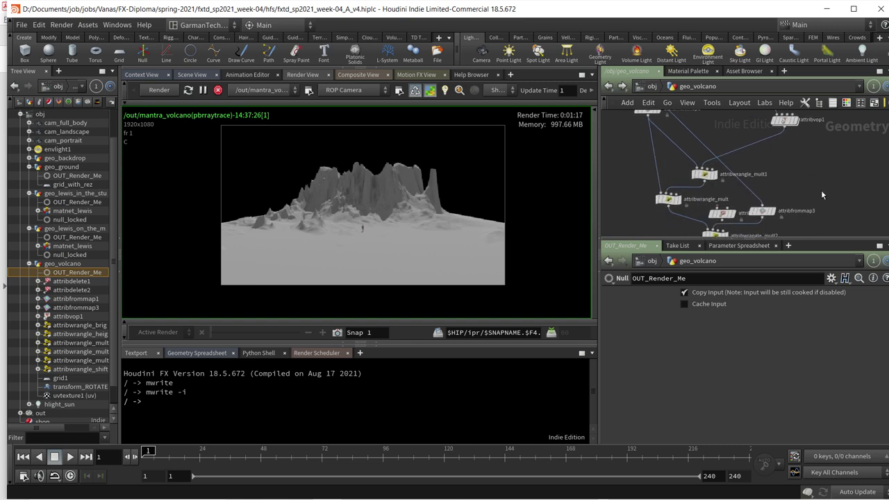
{"action": "middle_click_drag", "start_coordinate": [843, 195], "coordinate": [840, 163]}
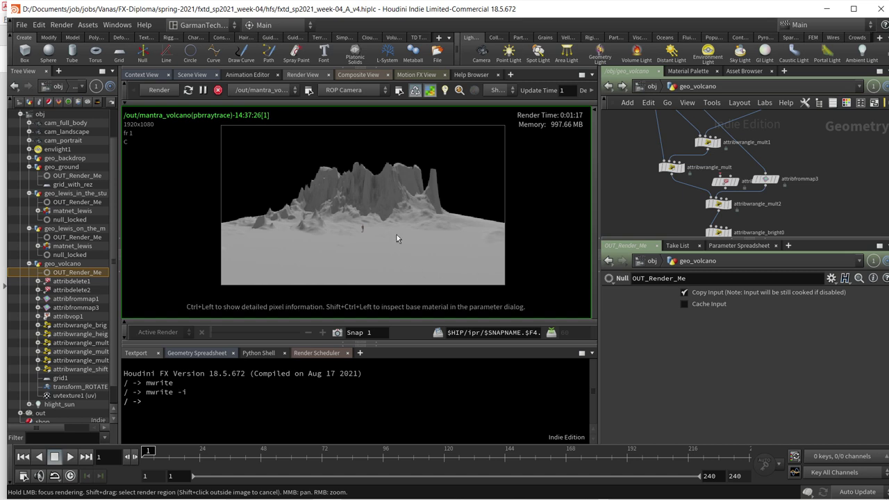
{"action": "middle_click_drag", "start_coordinate": [686, 230], "coordinate": [683, 180]}
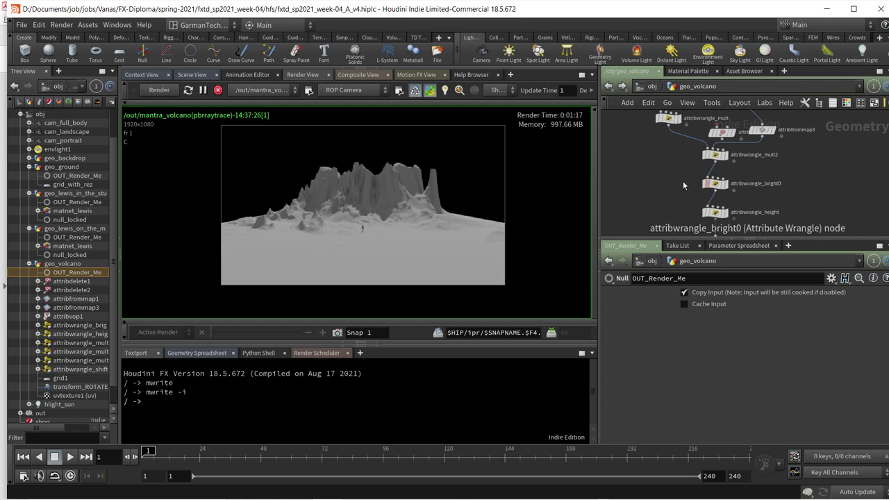
{"action": "left_click", "coordinate": [715, 183]}
{"action": "left_click", "coordinate": [715, 211]}
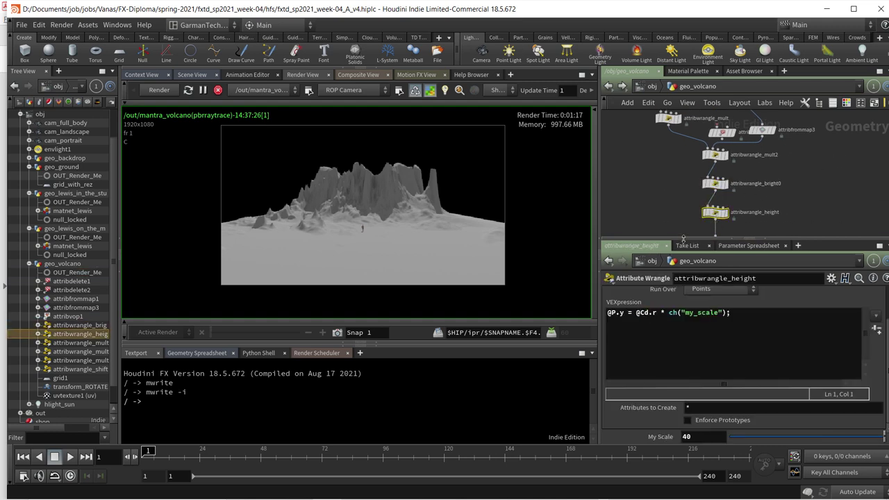
Continue down to OUT_Render_Me, review its node info, then bring up the open-windows list.
{"action": "middle_click_drag", "start_coordinate": [684, 235], "coordinate": [690, 183]}
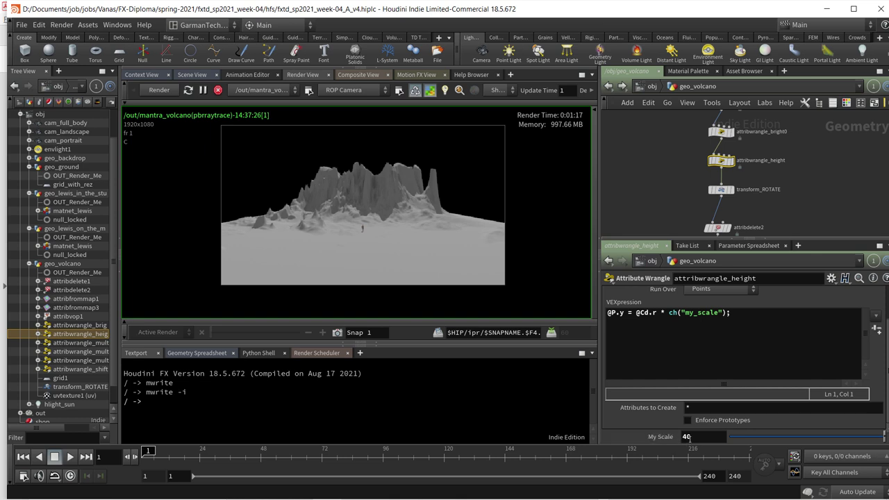
{"action": "middle_click_drag", "start_coordinate": [690, 237], "coordinate": [680, 195]}
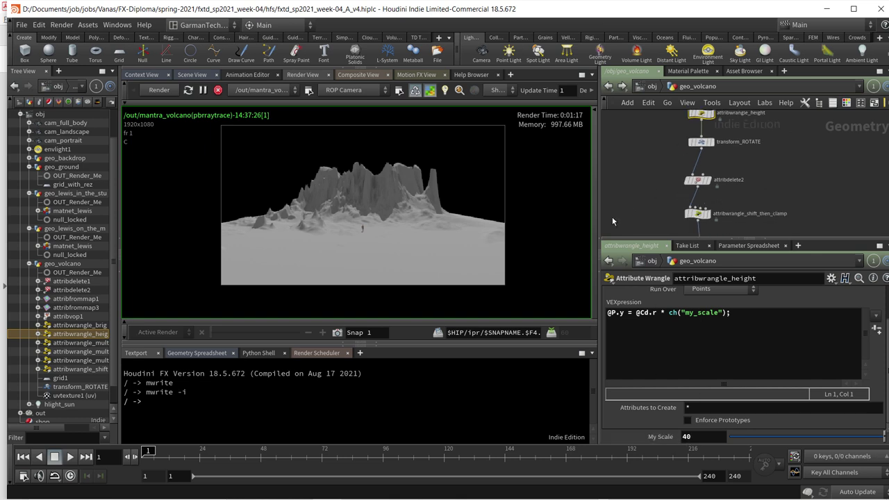
{"action": "middle_click_drag", "start_coordinate": [689, 236], "coordinate": [692, 159]}
{"action": "left_click", "coordinate": [698, 181]}
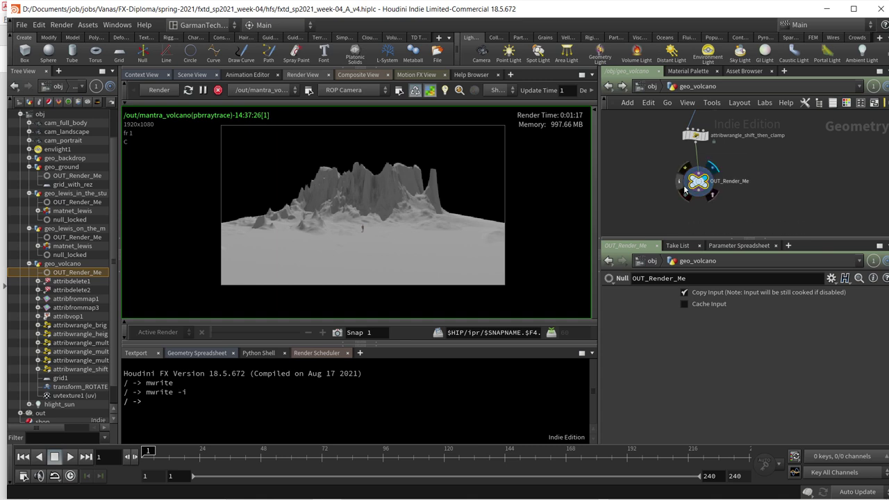
{"action": "left_click", "coordinate": [680, 183]}
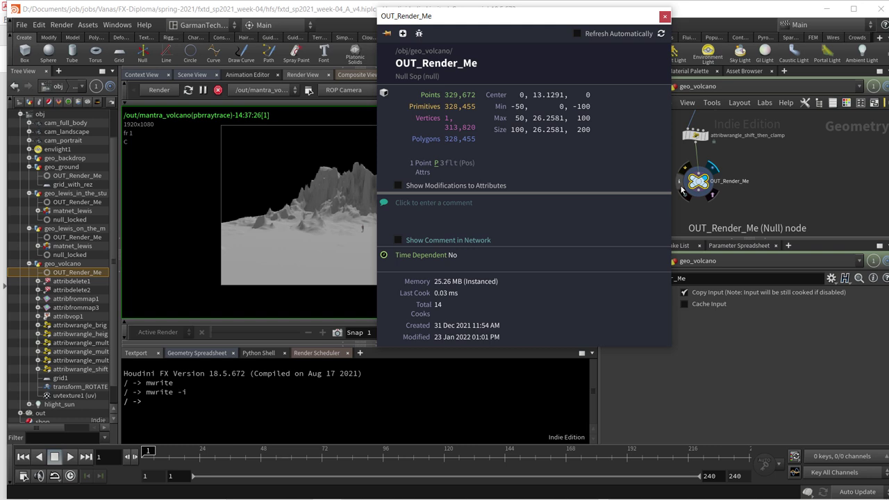
{"action": "left_click", "coordinate": [762, 185]}
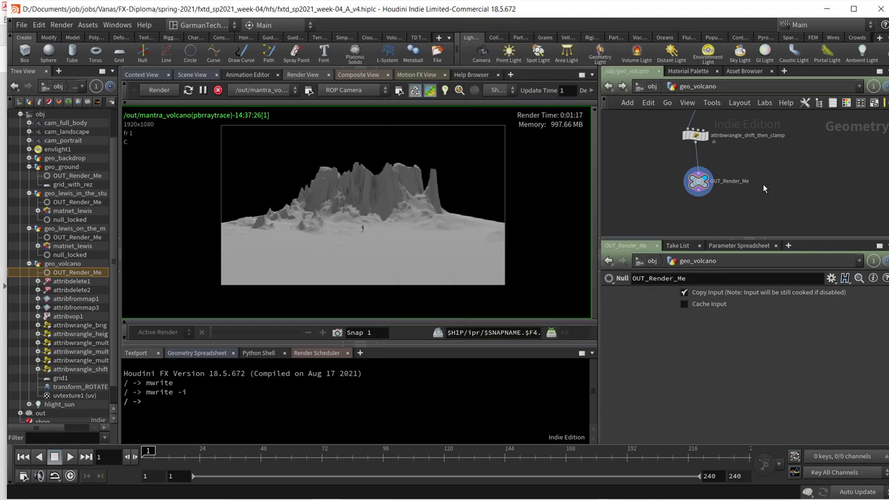
{"action": "key", "text": "alt+Tab"}
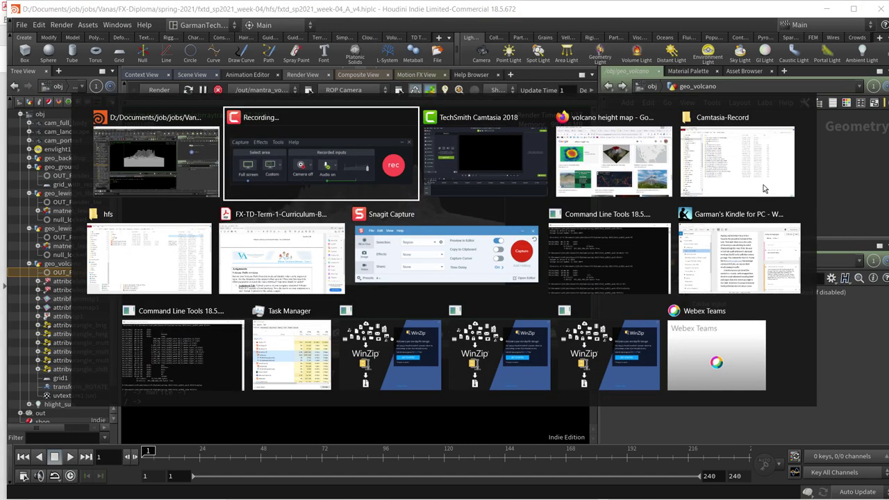
{"action": "key", "text": "alt+Tab"}
{"action": "key", "text": "alt+Tab"}
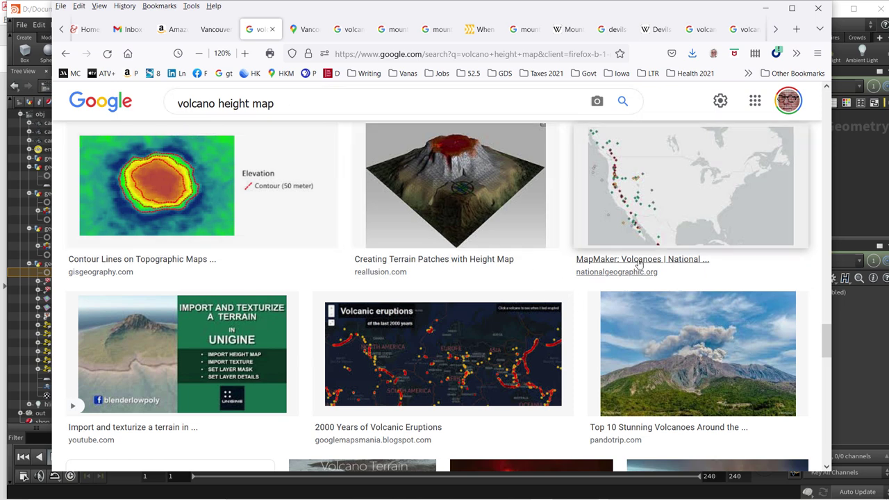
{"action": "scroll", "coordinate": [588, 276], "scroll_direction": "down", "scroll_amount": 2}
{"action": "scroll", "coordinate": [598, 231], "scroll_direction": "up", "scroll_amount": 2}
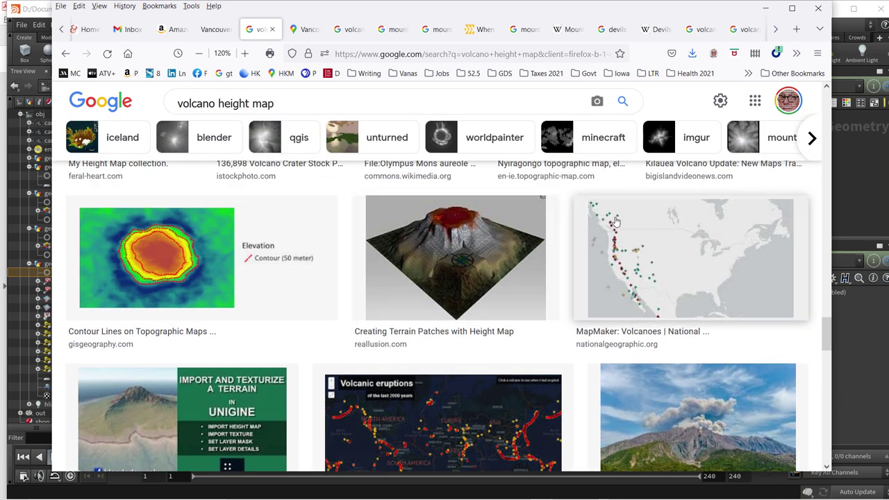
{"action": "scroll", "coordinate": [392, 307], "scroll_direction": "down", "scroll_amount": 5}
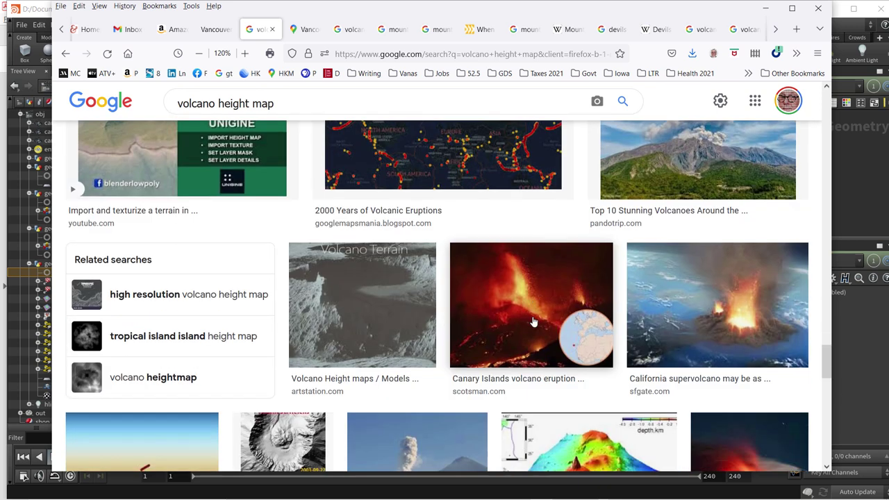
{"action": "scroll", "coordinate": [392, 307], "scroll_direction": "down", "scroll_amount": 13}
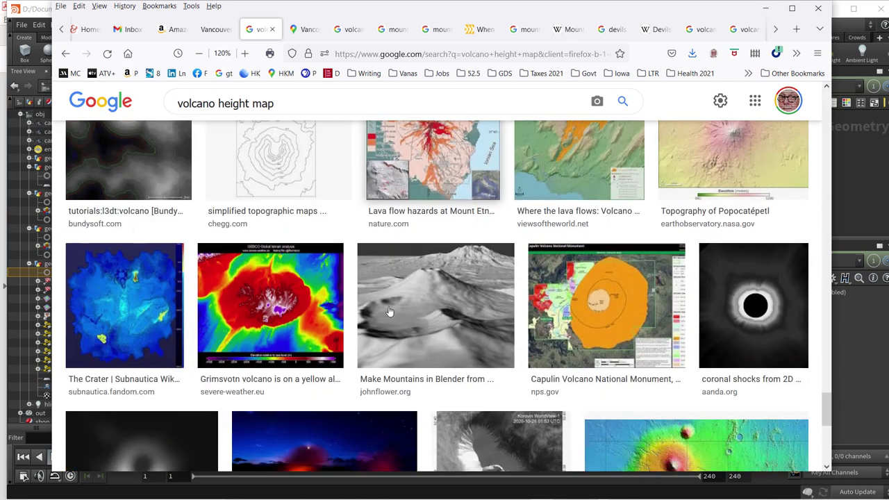
{"action": "scroll", "coordinate": [387, 313], "scroll_direction": "up", "scroll_amount": 1}
{"action": "scroll", "coordinate": [382, 336], "scroll_direction": "down", "scroll_amount": 2}
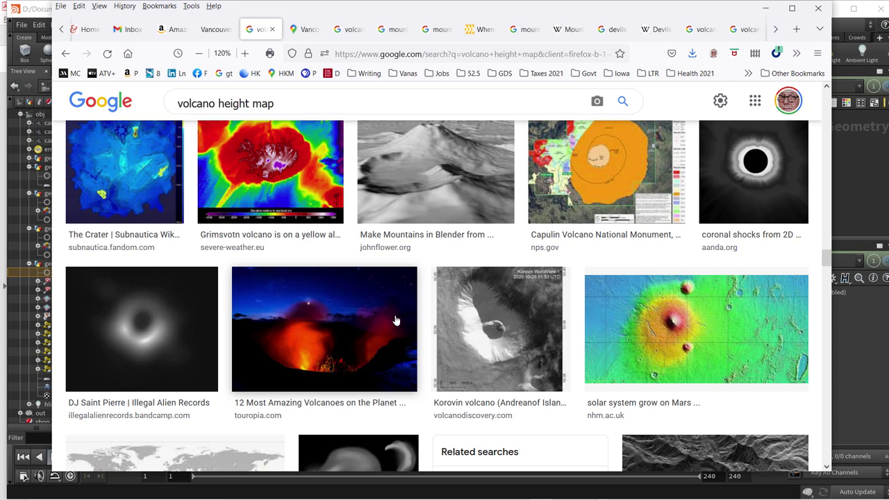
{"action": "scroll", "coordinate": [465, 346], "scroll_direction": "down", "scroll_amount": 2}
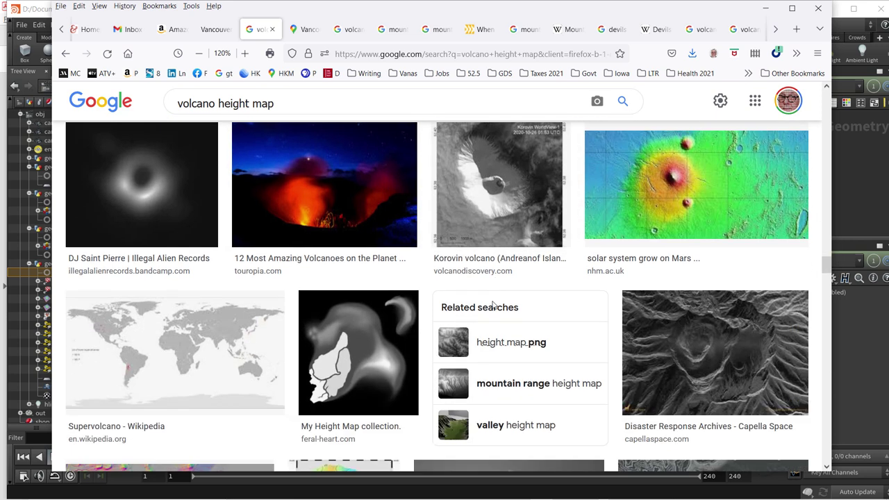
{"action": "scroll", "coordinate": [525, 309], "scroll_direction": "up", "scroll_amount": 1}
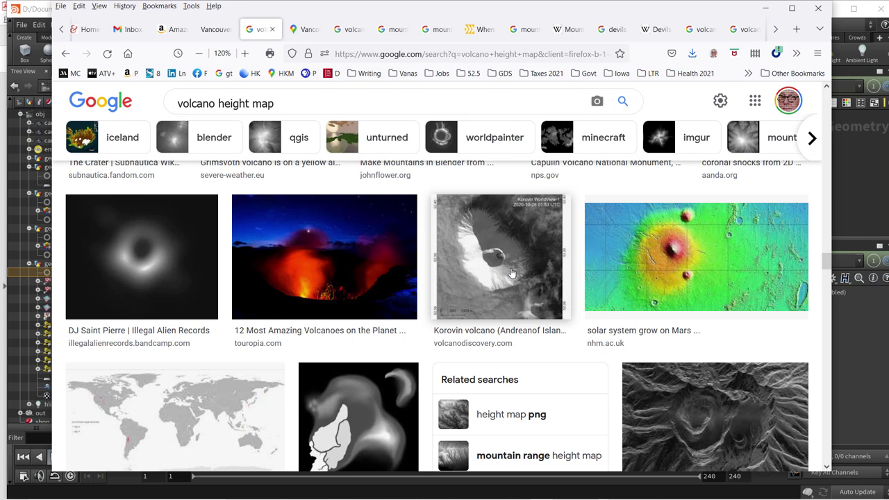
{"action": "scroll", "coordinate": [511, 273], "scroll_direction": "up", "scroll_amount": 1}
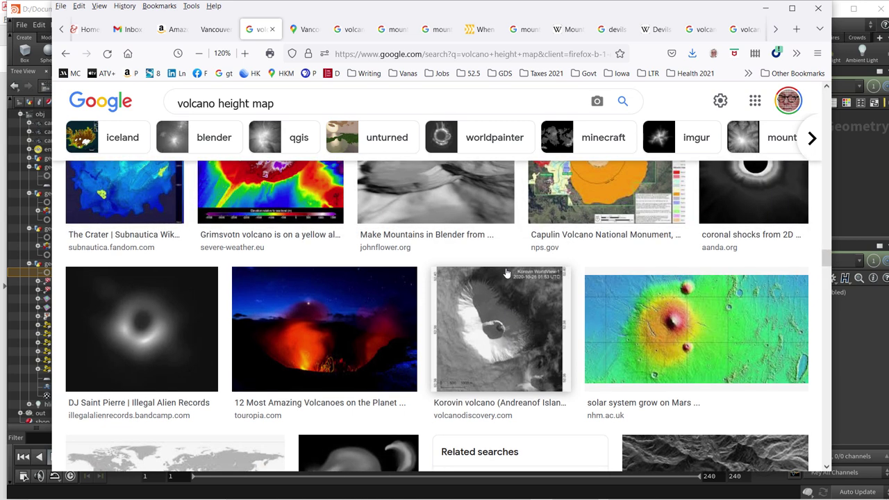
{"action": "scroll", "coordinate": [312, 327], "scroll_direction": "down", "scroll_amount": 1}
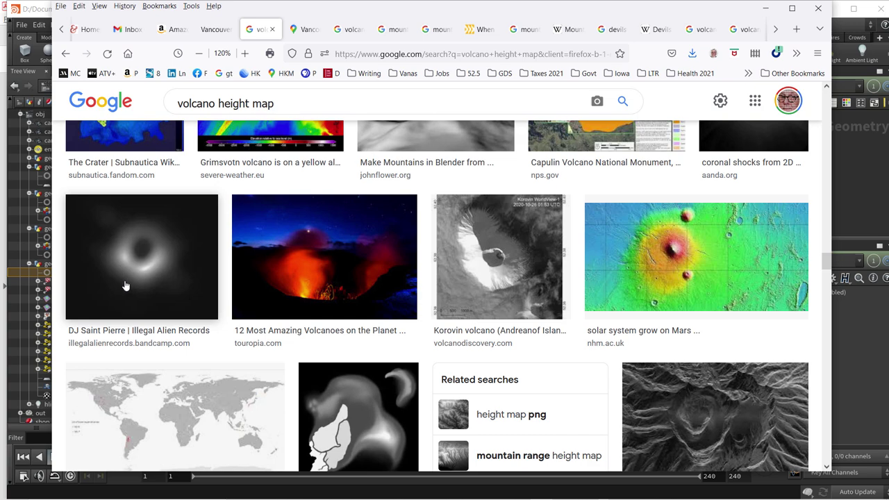
{"action": "scroll", "coordinate": [125, 285], "scroll_direction": "down", "scroll_amount": 3}
{"action": "scroll", "coordinate": [653, 347], "scroll_direction": "down", "scroll_amount": 4}
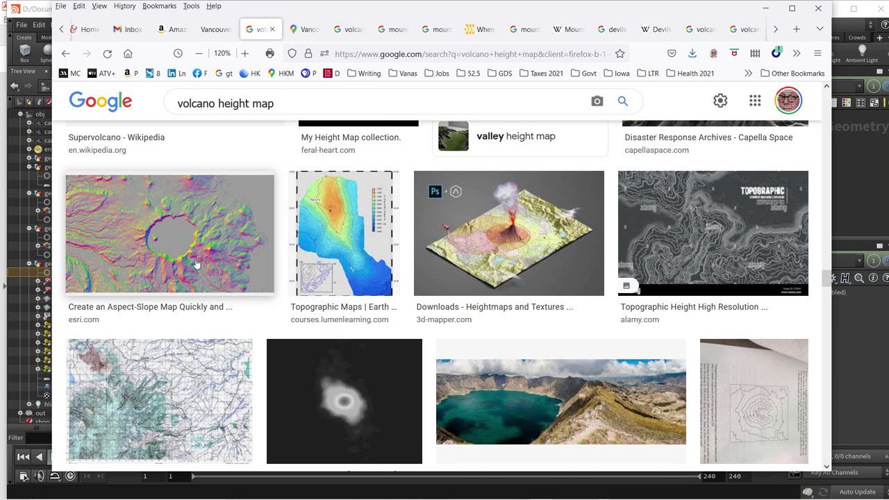
{"action": "scroll", "coordinate": [194, 265], "scroll_direction": "down", "scroll_amount": 2}
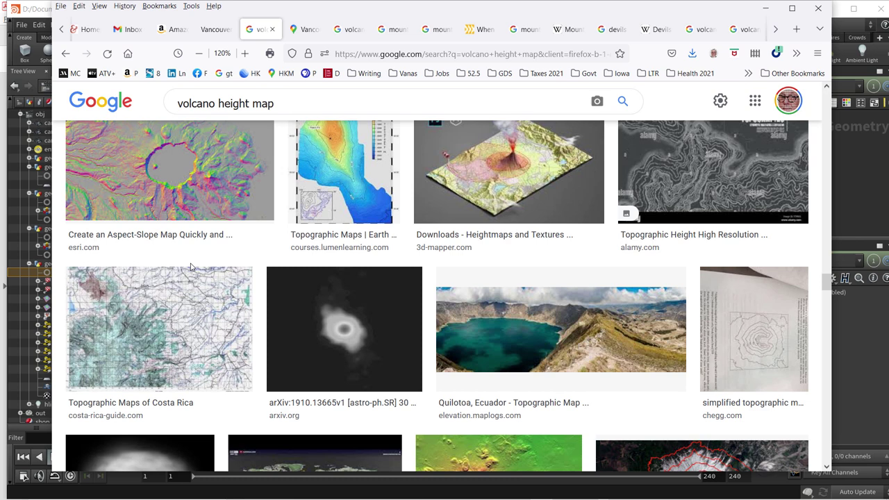
{"action": "scroll", "coordinate": [192, 266], "scroll_direction": "up", "scroll_amount": 2}
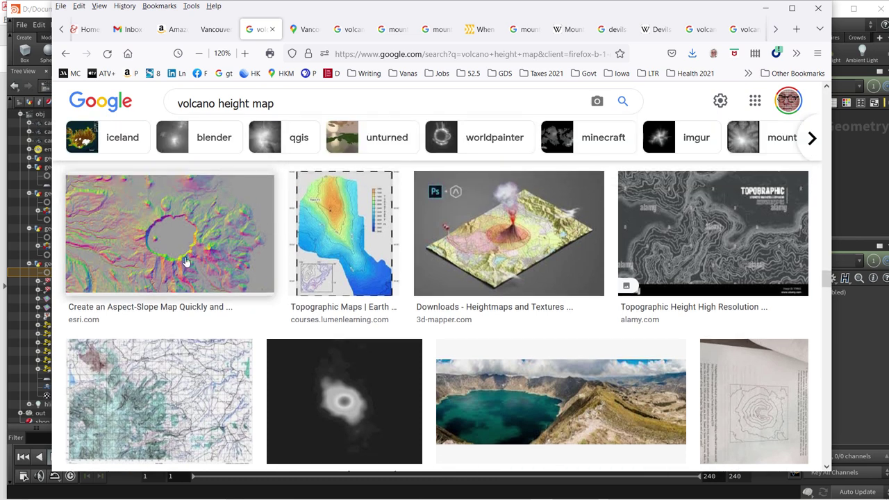
{"action": "scroll", "coordinate": [143, 285], "scroll_direction": "down", "scroll_amount": 2}
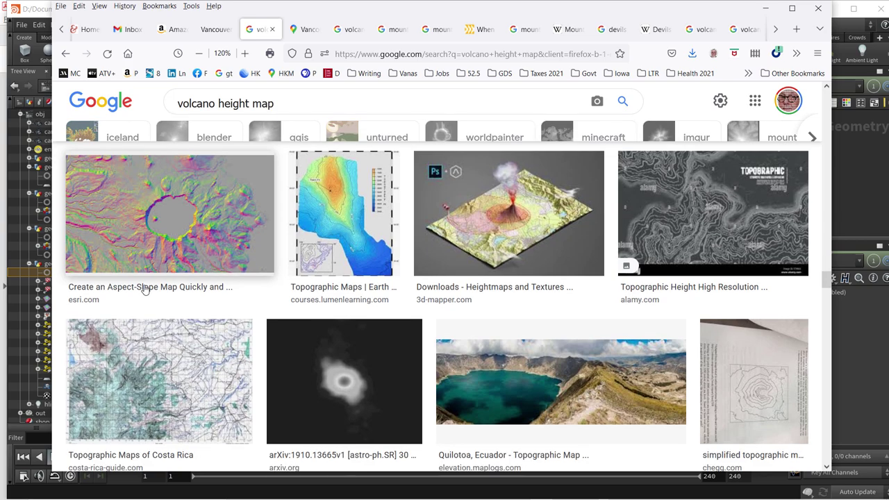
{"action": "scroll", "coordinate": [145, 291], "scroll_direction": "down", "scroll_amount": 3}
{"action": "scroll", "coordinate": [141, 300], "scroll_direction": "down", "scroll_amount": 2}
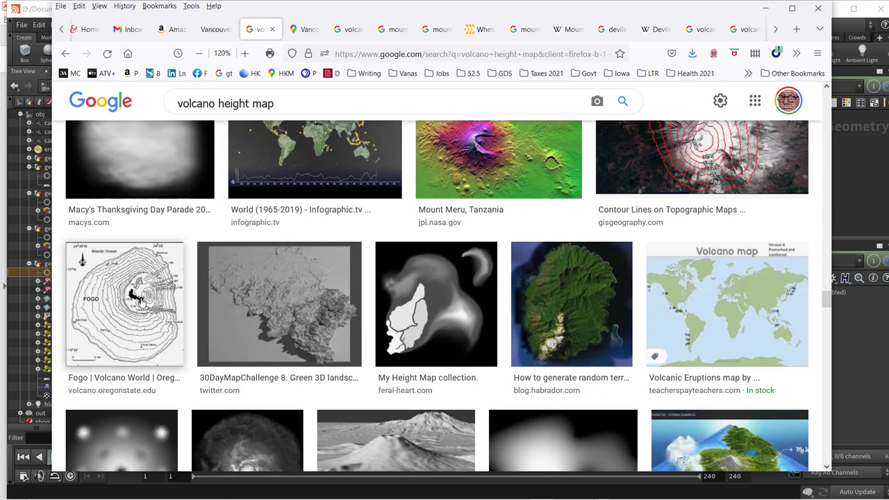
{"action": "scroll", "coordinate": [141, 303], "scroll_direction": "down", "scroll_amount": 9}
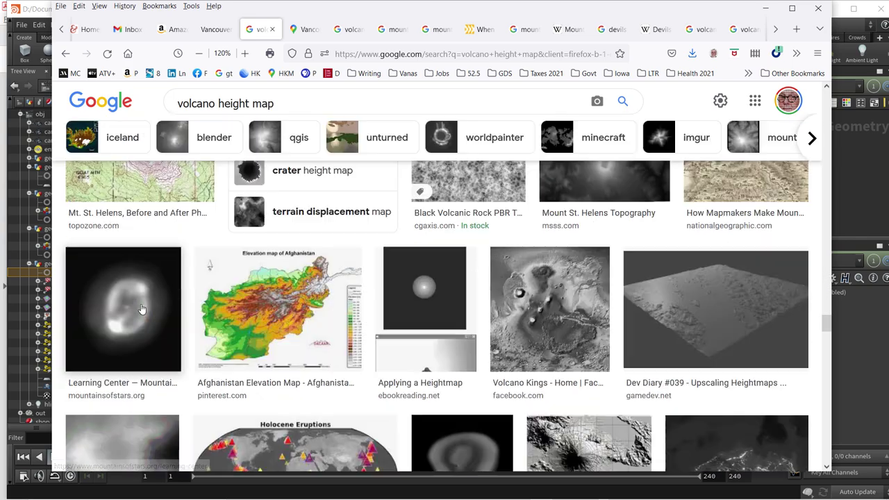
{"action": "scroll", "coordinate": [141, 308], "scroll_direction": "down", "scroll_amount": 5}
Show Vancouver to Mt. Baker Ski Area directions, framing both routes including 2 hr 25 min via WA-542 E.
{"action": "left_click", "coordinate": [306, 29]}
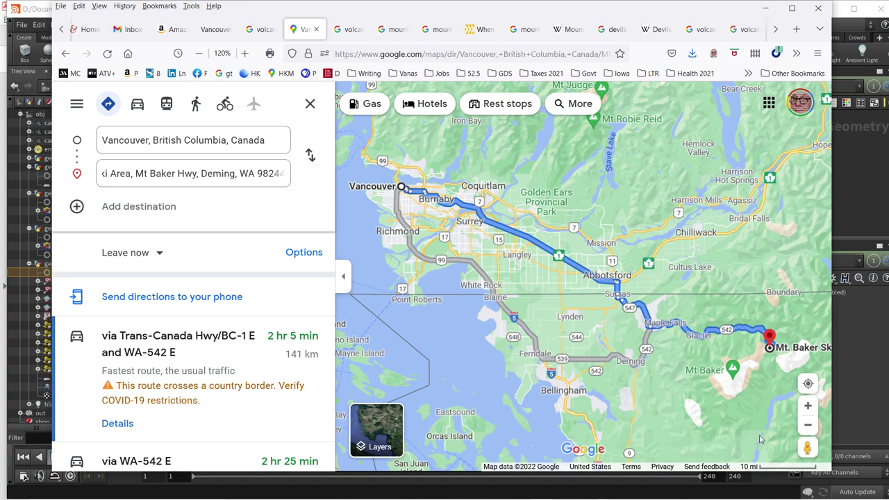
{"action": "scroll", "coordinate": [606, 344], "scroll_direction": "down", "scroll_amount": 2}
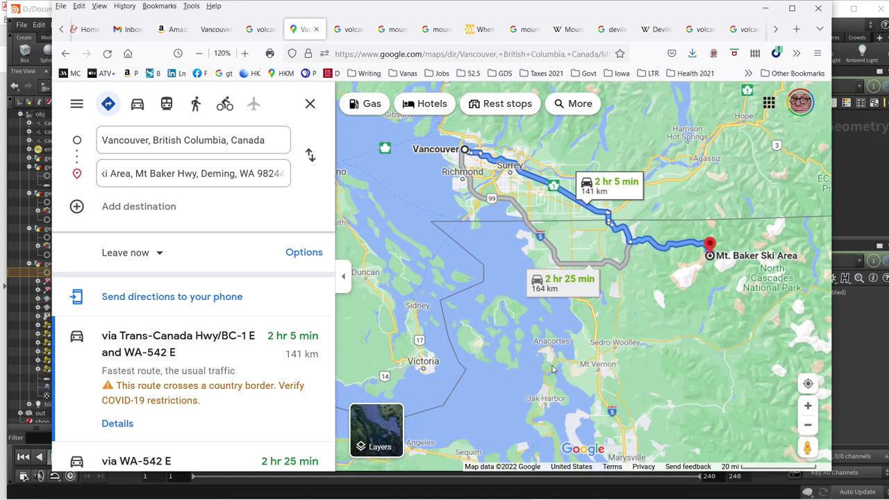
{"action": "scroll", "coordinate": [571, 372], "scroll_direction": "up", "scroll_amount": 2}
{"action": "mouse_move", "coordinate": [578, 402]}
{"action": "left_mouse_down"}
{"action": "mouse_move", "coordinate": [574, 417]}
{"action": "mouse_move", "coordinate": [565, 409]}
{"action": "left_mouse_up"}
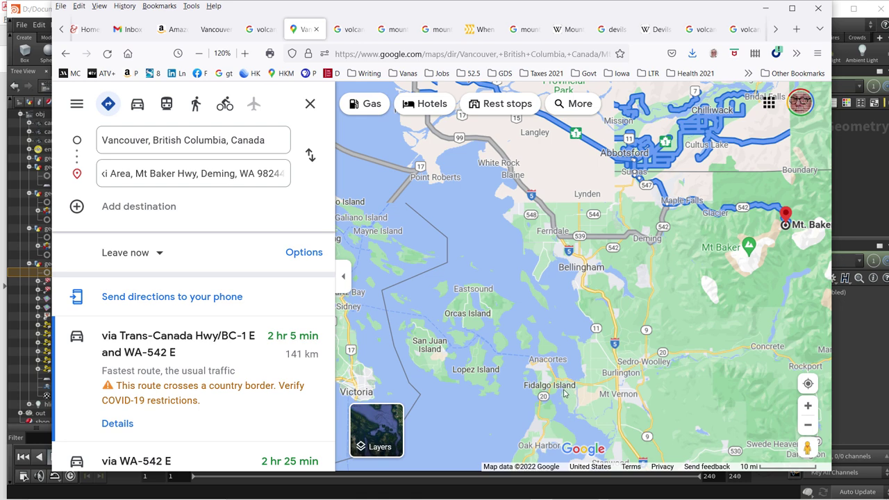
{"action": "left_click_drag", "start_coordinate": [541, 376], "coordinate": [534, 420]}
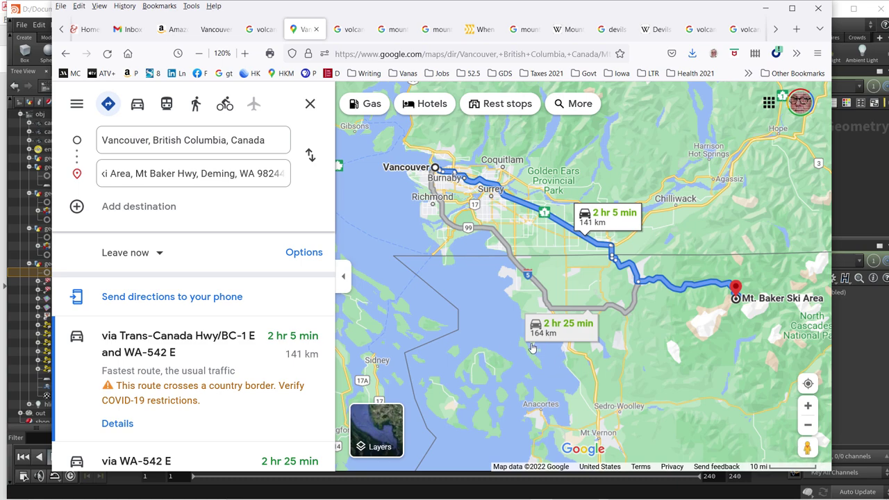
{"action": "scroll", "coordinate": [500, 339], "scroll_direction": "up", "scroll_amount": 1}
{"action": "scroll", "coordinate": [531, 328], "scroll_direction": "down", "scroll_amount": 1}
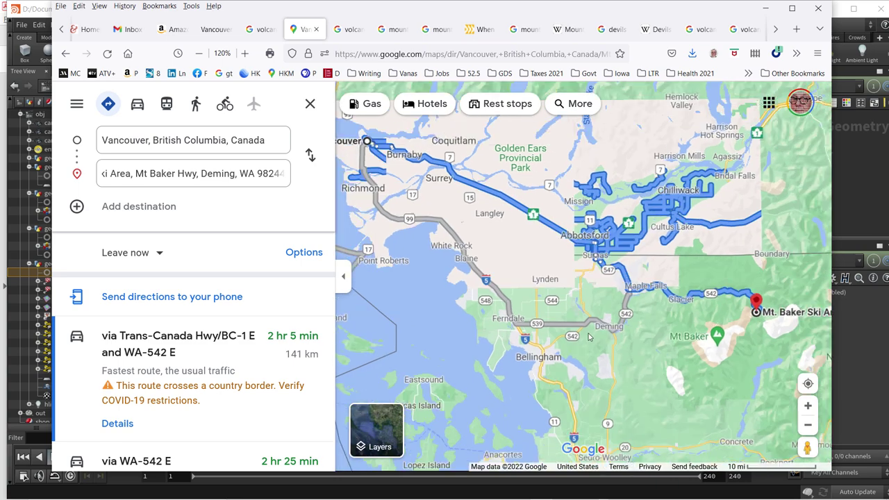
{"action": "scroll", "coordinate": [531, 328], "scroll_direction": "up", "scroll_amount": 1}
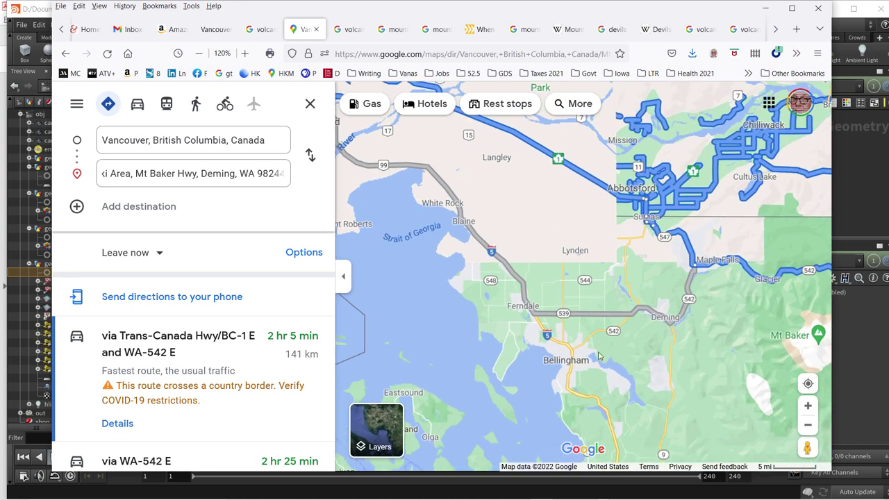
{"action": "scroll", "coordinate": [676, 380], "scroll_direction": "down", "scroll_amount": 1}
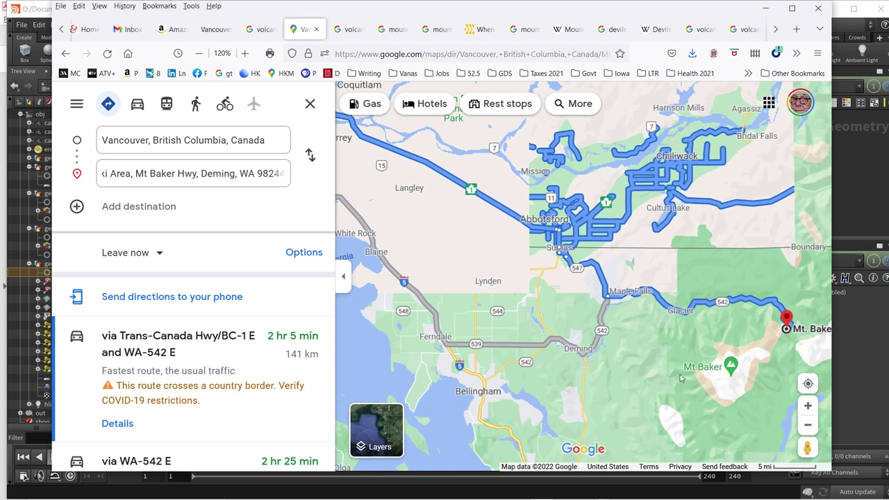
{"action": "scroll", "coordinate": [658, 373], "scroll_direction": "down", "scroll_amount": 1}
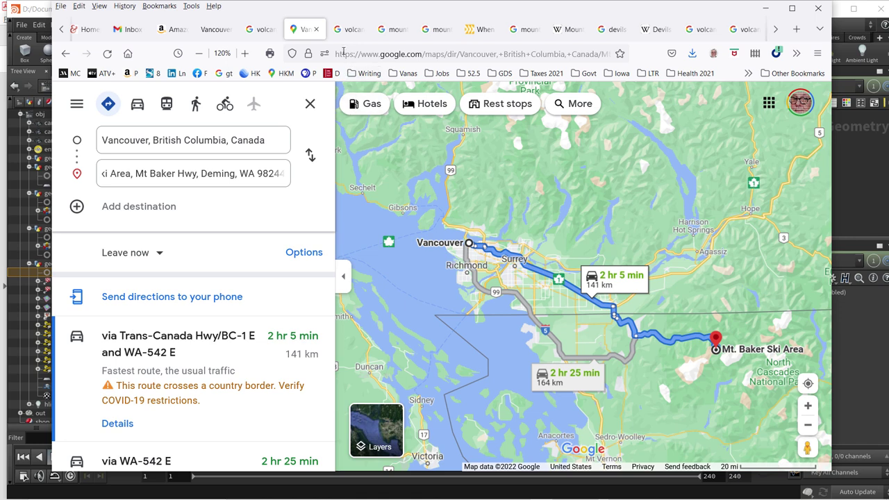
Look over the volcano terrain image preview in its browser tab.
{"action": "left_click", "coordinate": [350, 31]}
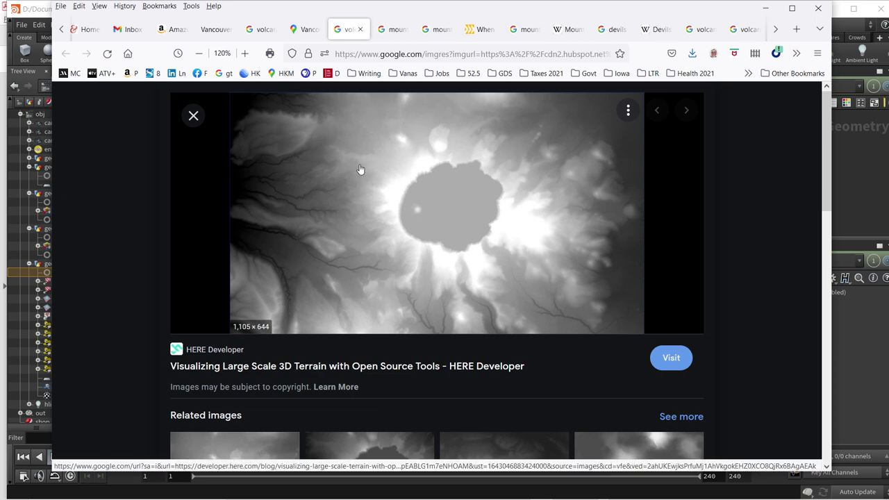
{"action": "scroll", "coordinate": [474, 204], "scroll_direction": "down", "scroll_amount": 3}
{"action": "scroll", "coordinate": [466, 202], "scroll_direction": "up", "scroll_amount": 3}
Return to the 'mount baker' Google Images results and browse further down the photos.
{"action": "left_click", "coordinate": [393, 29]}
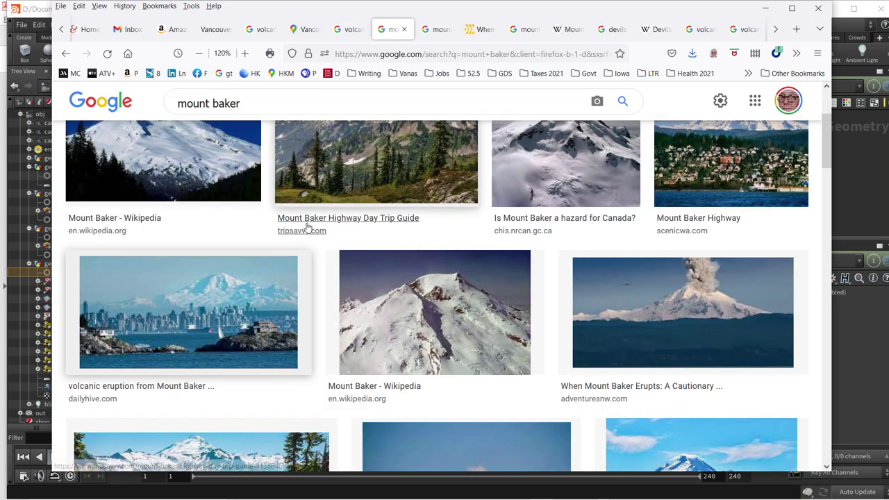
{"action": "scroll", "coordinate": [306, 222], "scroll_direction": "down", "scroll_amount": 2}
{"action": "scroll", "coordinate": [291, 236], "scroll_direction": "up", "scroll_amount": 4}
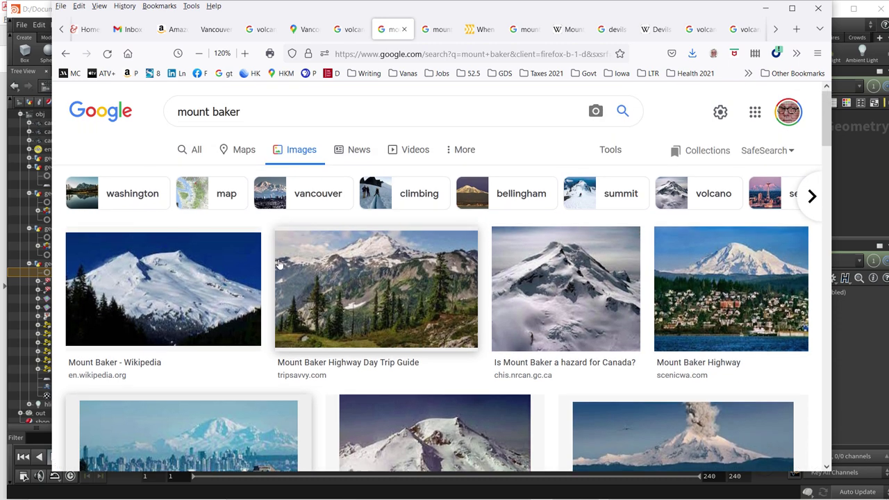
{"action": "scroll", "coordinate": [285, 278], "scroll_direction": "down", "scroll_amount": 2}
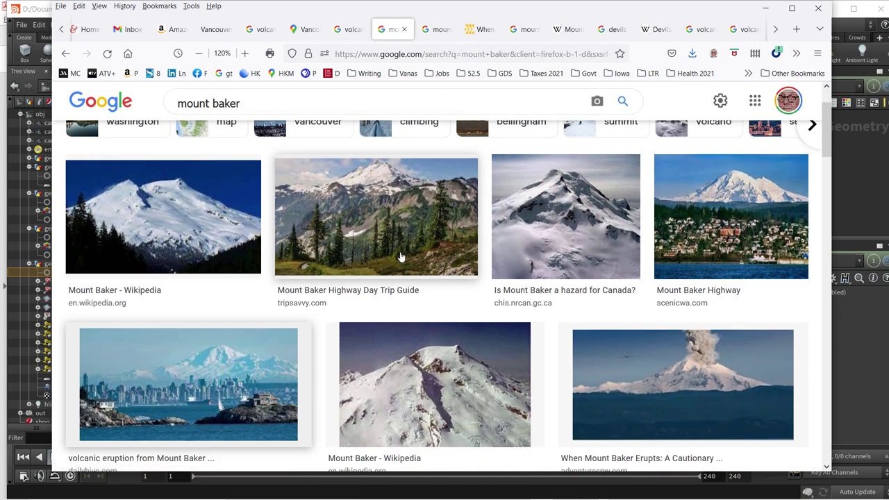
{"action": "scroll", "coordinate": [400, 254], "scroll_direction": "down", "scroll_amount": 4}
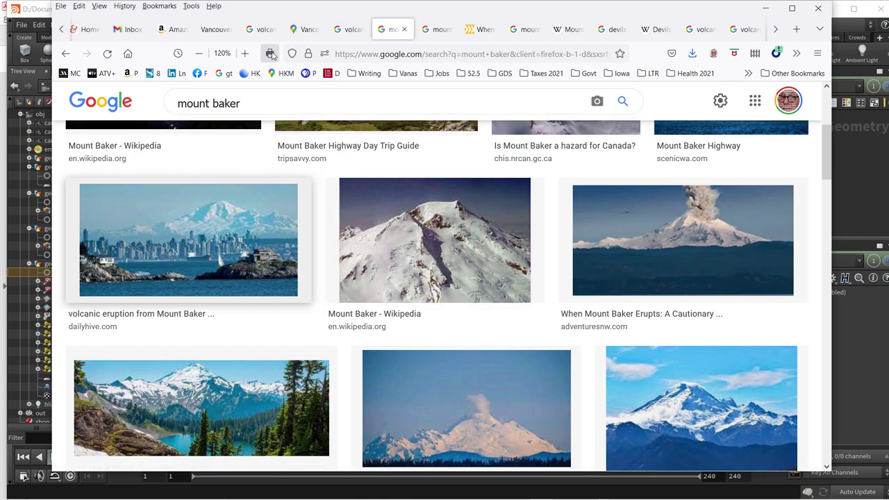
{"action": "left_click", "coordinate": [300, 30]}
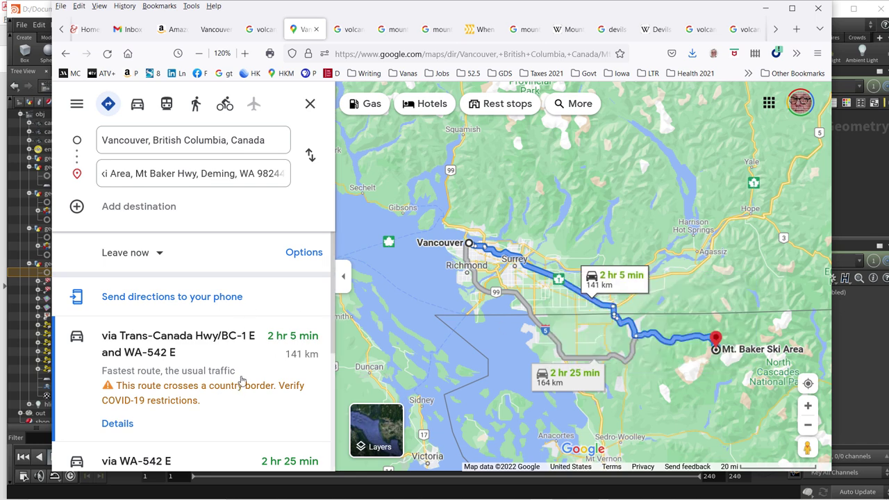
{"action": "scroll", "coordinate": [238, 383], "scroll_direction": "down", "scroll_amount": 2}
{"action": "scroll", "coordinate": [241, 379], "scroll_direction": "up", "scroll_amount": 2}
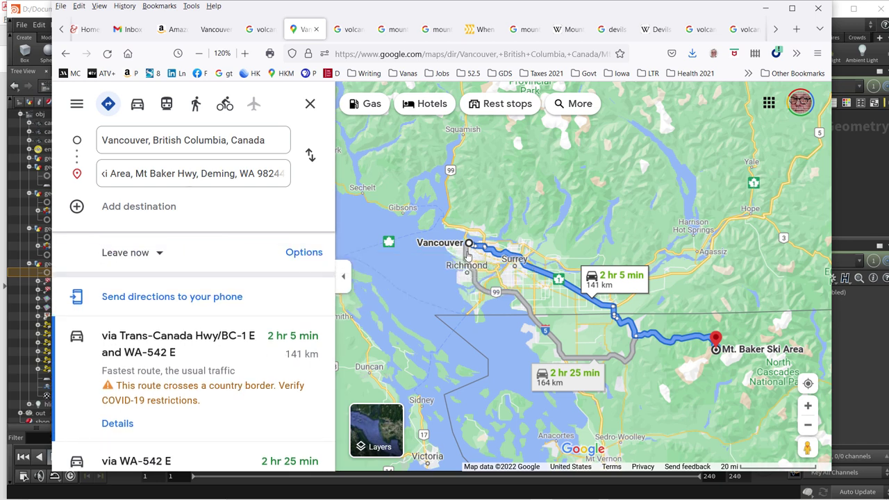
{"action": "scroll", "coordinate": [737, 354], "scroll_direction": "up", "scroll_amount": 1}
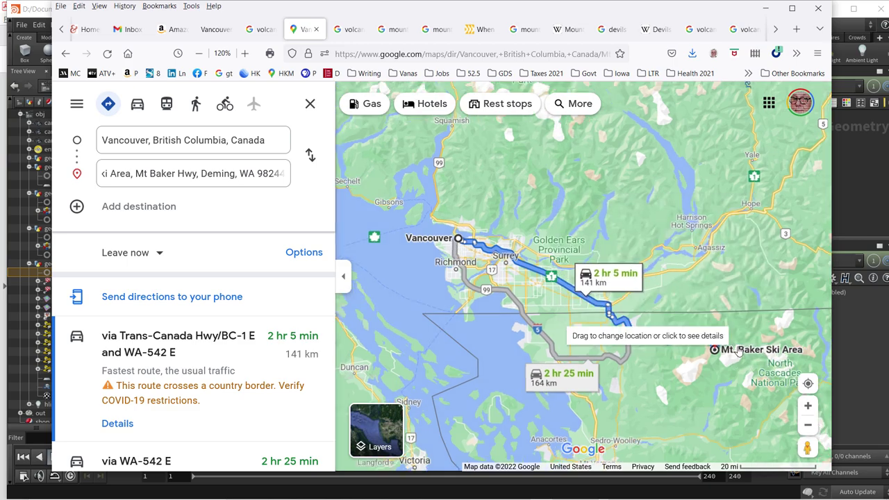
{"action": "scroll", "coordinate": [738, 351], "scroll_direction": "up", "scroll_amount": 5}
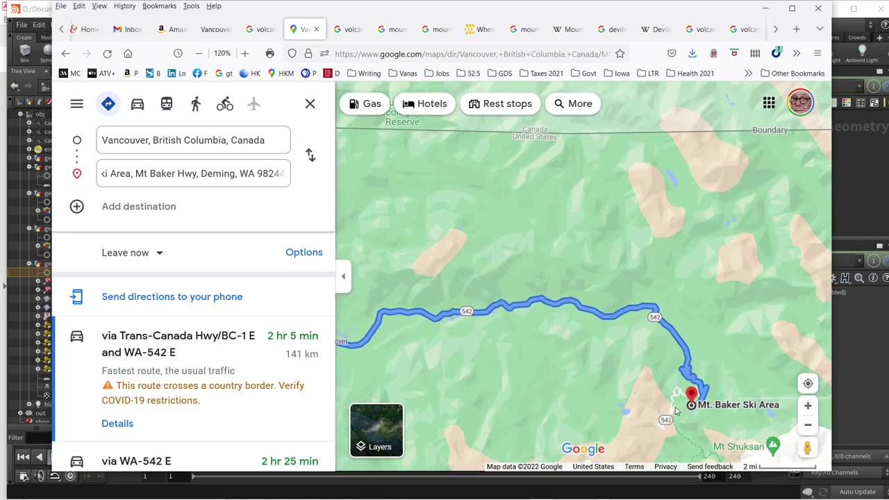
{"action": "scroll", "coordinate": [675, 410], "scroll_direction": "down", "scroll_amount": 5}
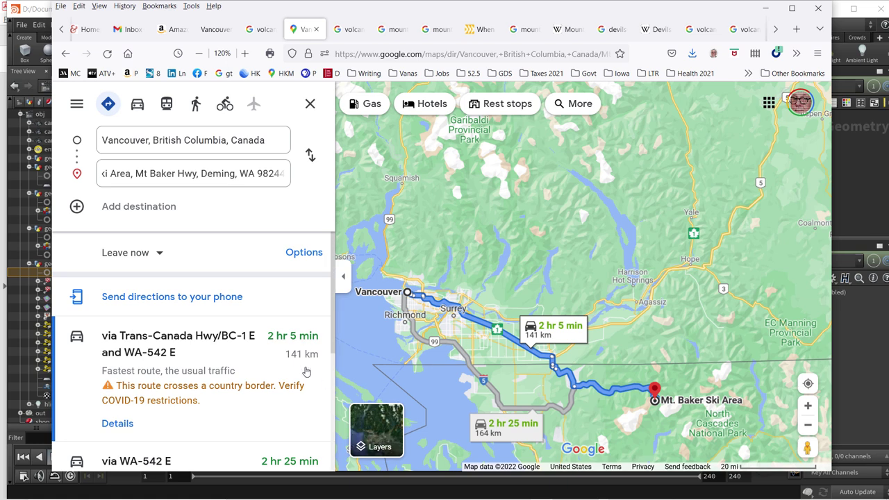
{"action": "left_click", "coordinate": [341, 31]}
{"action": "left_click", "coordinate": [386, 30]}
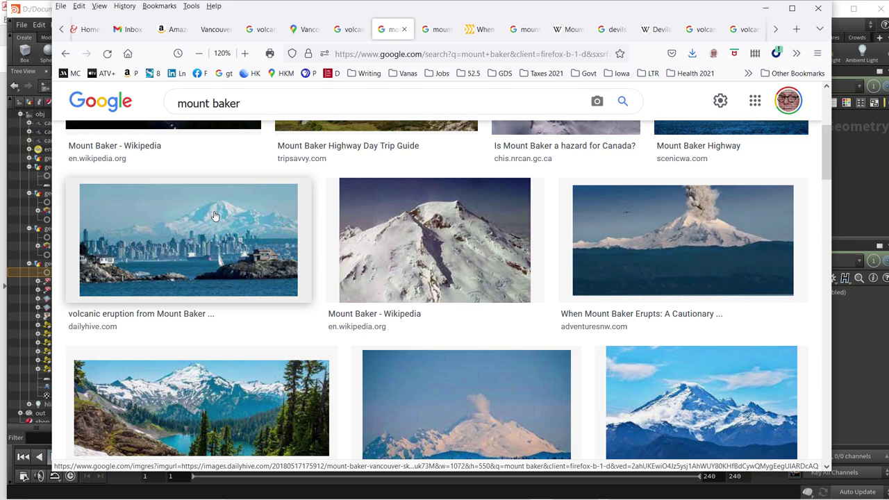
{"action": "left_click", "coordinate": [303, 29]}
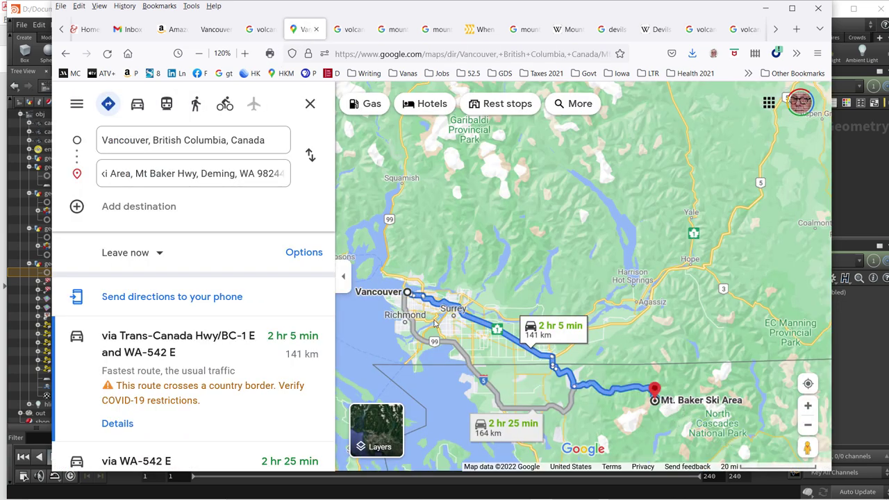
{"action": "left_click_drag", "start_coordinate": [419, 325], "coordinate": [615, 360]}
{"action": "scroll", "coordinate": [590, 334], "scroll_direction": "up", "scroll_amount": 5}
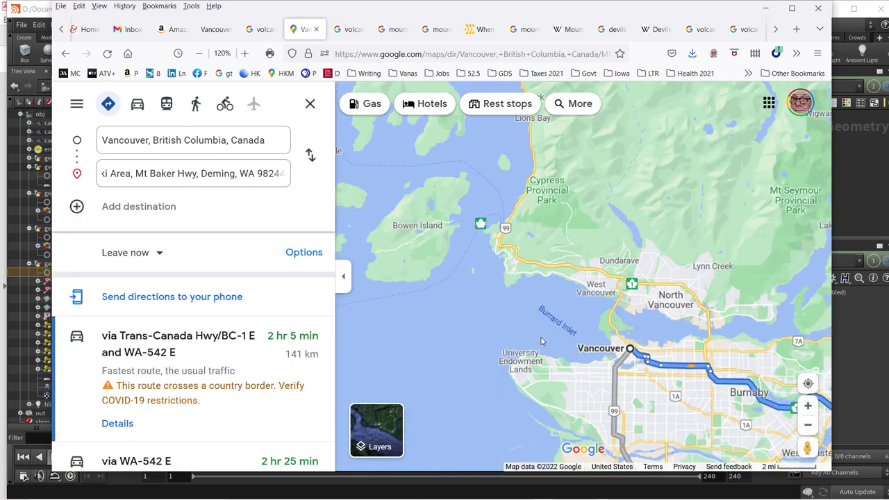
{"action": "scroll", "coordinate": [529, 300], "scroll_direction": "up", "scroll_amount": 1}
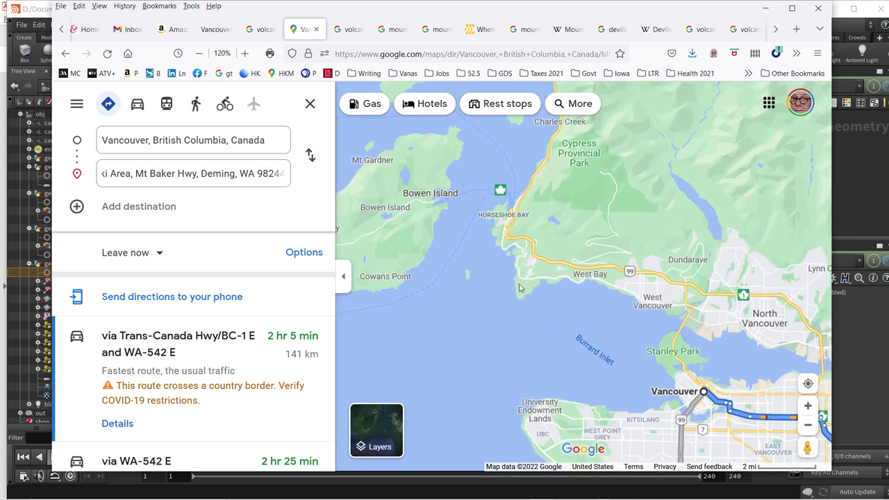
{"action": "scroll", "coordinate": [527, 298], "scroll_direction": "up", "scroll_amount": 1}
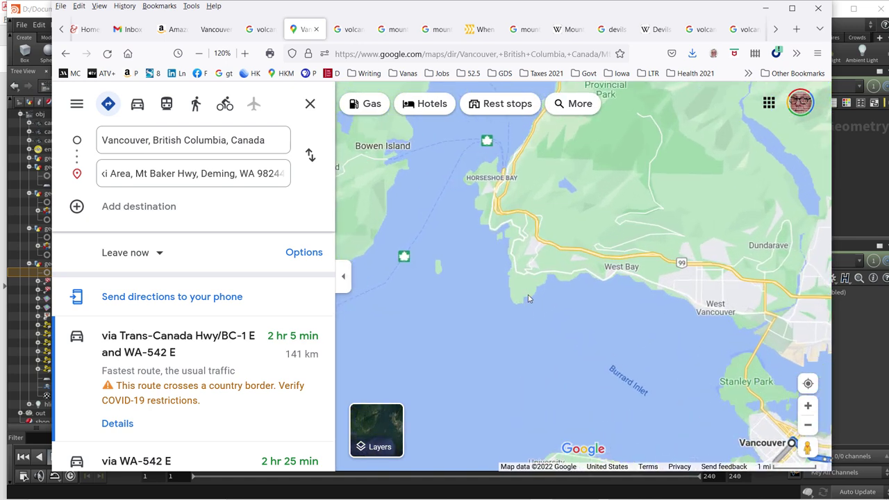
{"action": "scroll", "coordinate": [529, 300], "scroll_direction": "up", "scroll_amount": 1}
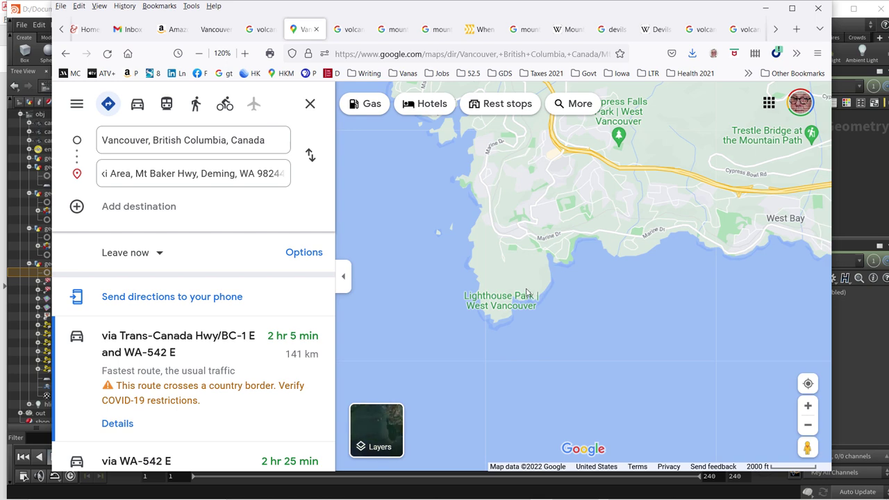
{"action": "scroll", "coordinate": [525, 293], "scroll_direction": "down", "scroll_amount": 2}
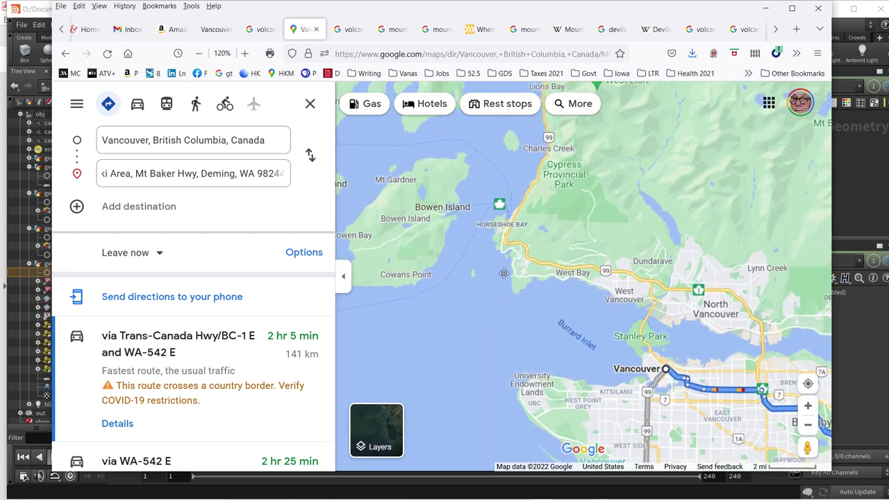
{"action": "scroll", "coordinate": [536, 300], "scroll_direction": "down", "scroll_amount": 1}
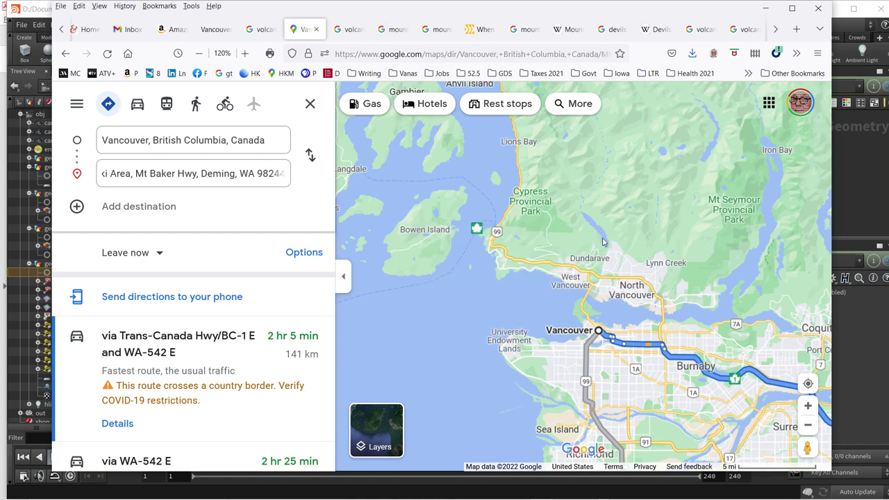
{"action": "scroll", "coordinate": [596, 249], "scroll_direction": "down", "scroll_amount": 1}
{"action": "scroll", "coordinate": [594, 251], "scroll_direction": "down", "scroll_amount": 1}
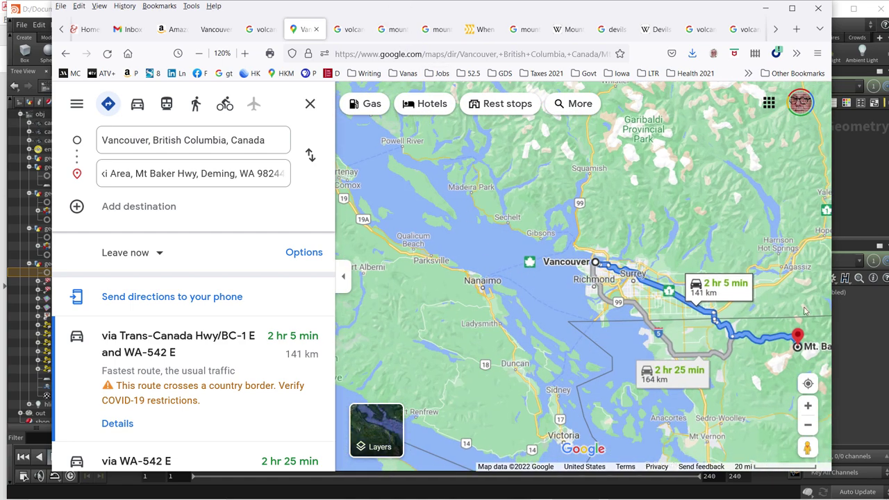
{"action": "left_click", "coordinate": [433, 29]}
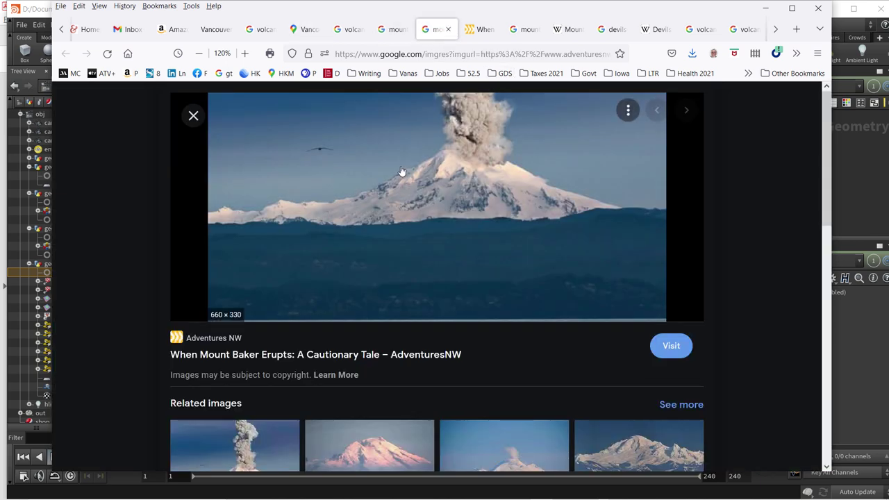
{"action": "left_click", "coordinate": [389, 30]}
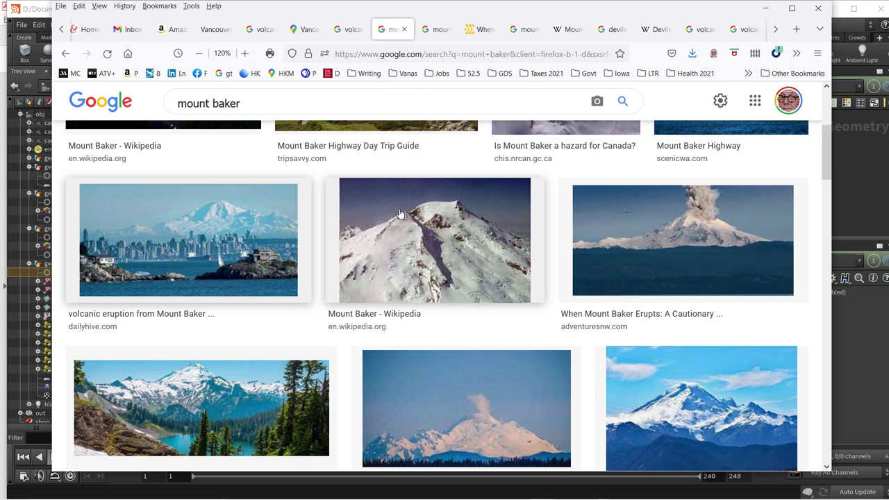
{"action": "scroll", "coordinate": [398, 220], "scroll_direction": "up", "scroll_amount": 3}
{"action": "scroll", "coordinate": [465, 205], "scroll_direction": "down", "scroll_amount": 2}
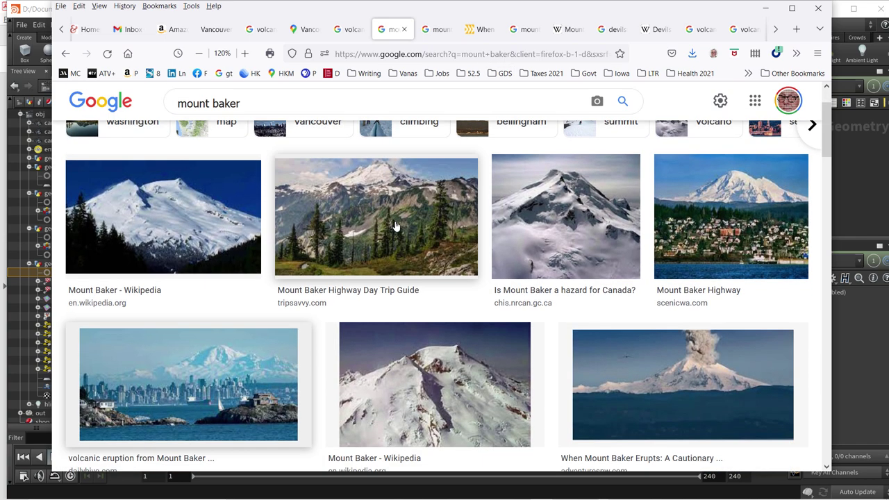
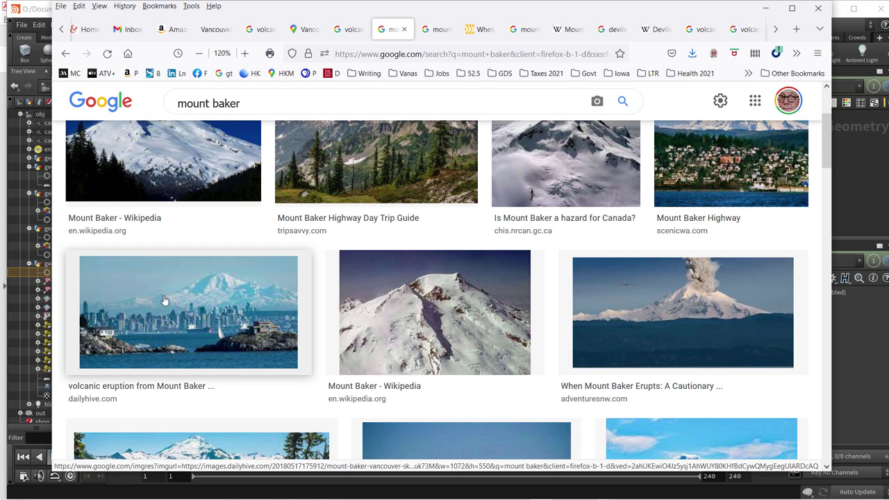
Browse up and down the 'mount baker' image results for the erupting Mount Baker photo.
{"action": "scroll", "coordinate": [298, 306], "scroll_direction": "down", "scroll_amount": 4}
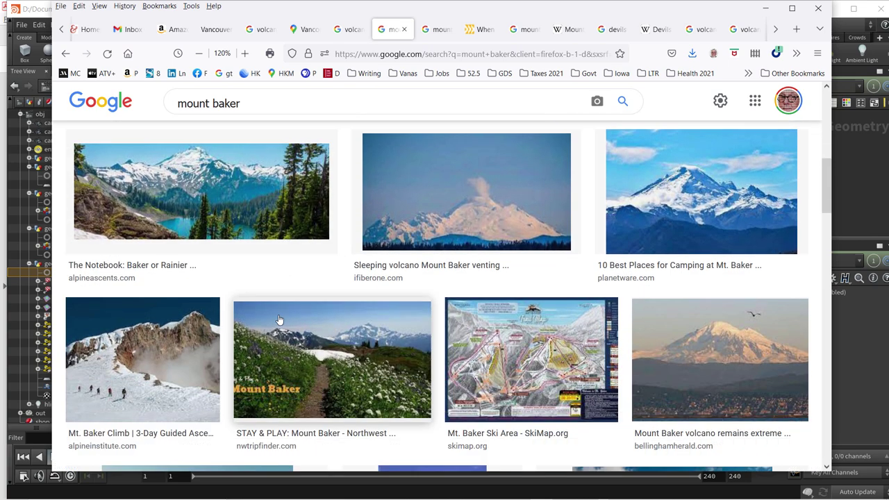
{"action": "scroll", "coordinate": [279, 320], "scroll_direction": "down", "scroll_amount": 2}
{"action": "scroll", "coordinate": [278, 318], "scroll_direction": "down", "scroll_amount": 4}
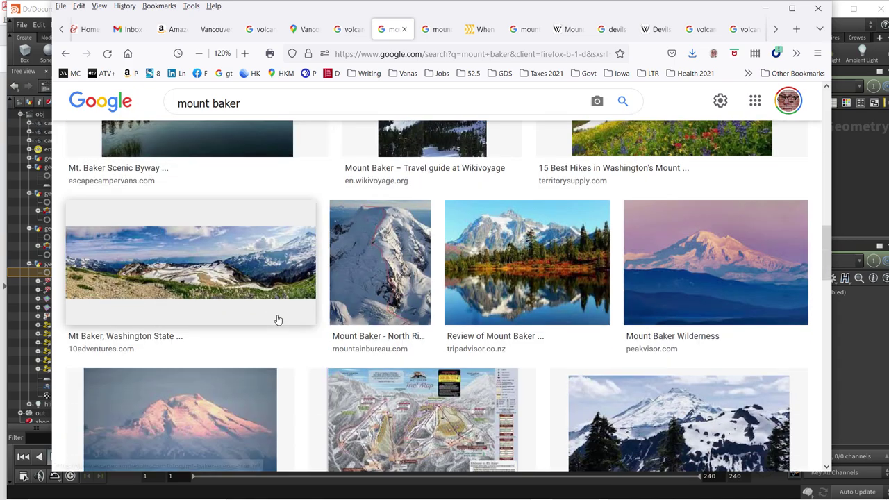
{"action": "scroll", "coordinate": [275, 317], "scroll_direction": "down", "scroll_amount": 12}
{"action": "scroll", "coordinate": [269, 313], "scroll_direction": "up", "scroll_amount": 4}
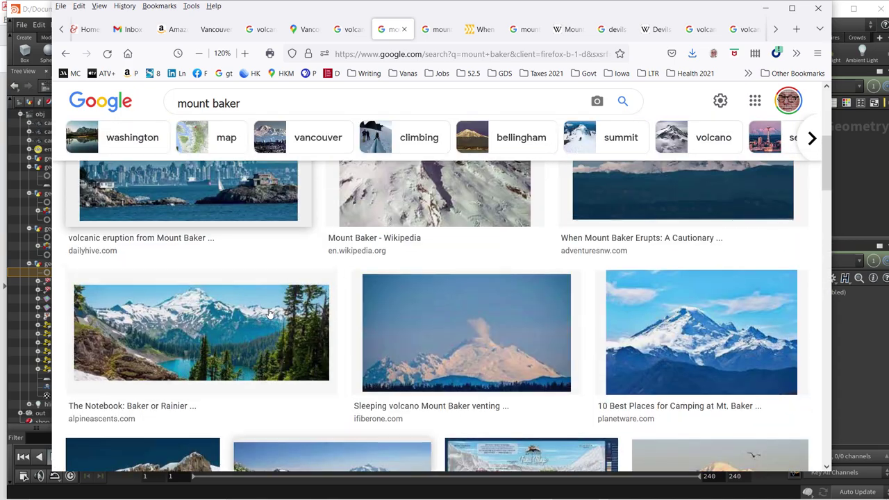
{"action": "scroll", "coordinate": [269, 312], "scroll_direction": "up", "scroll_amount": 3}
{"action": "scroll", "coordinate": [268, 312], "scroll_direction": "up", "scroll_amount": 1}
{"action": "scroll", "coordinate": [257, 313], "scroll_direction": "down", "scroll_amount": 4}
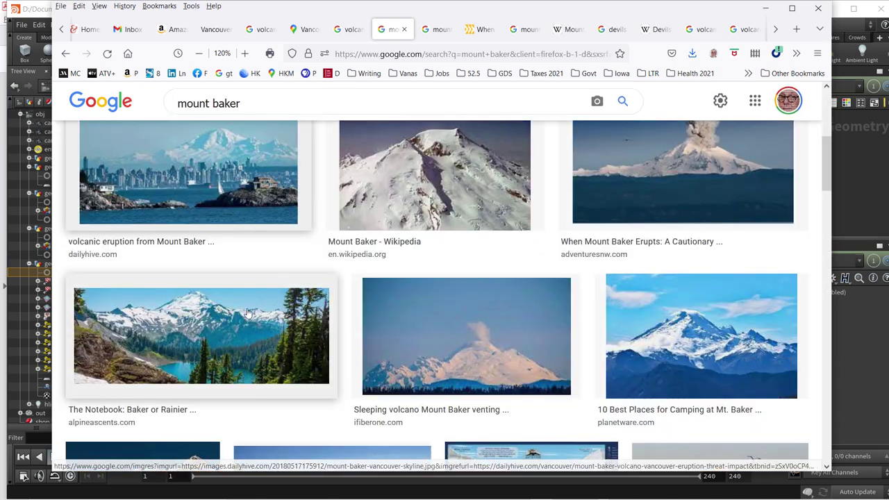
{"action": "scroll", "coordinate": [246, 313], "scroll_direction": "up", "scroll_amount": 3}
{"action": "scroll", "coordinate": [183, 340], "scroll_direction": "down", "scroll_amount": 1}
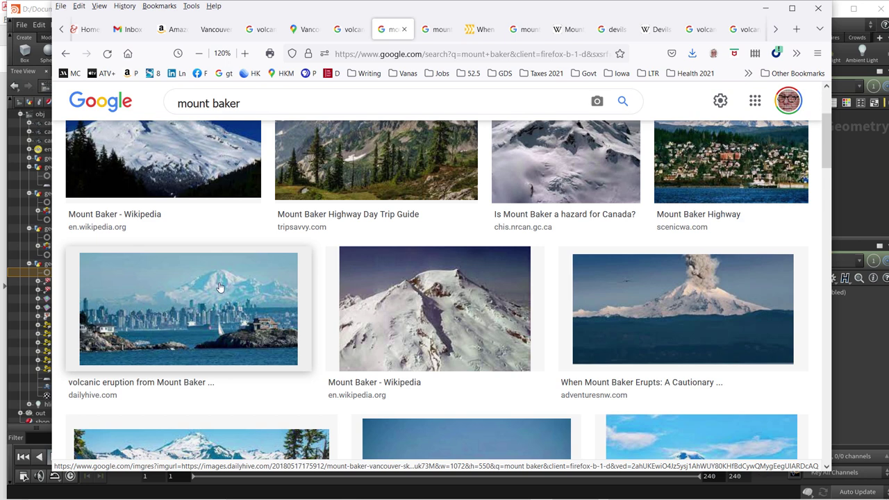
{"action": "left_click", "coordinate": [430, 36]}
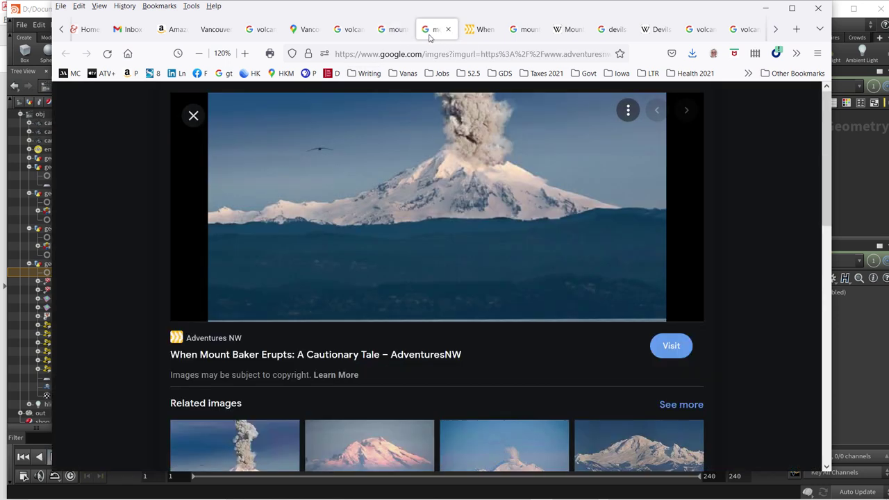
{"action": "left_click", "coordinate": [340, 33]}
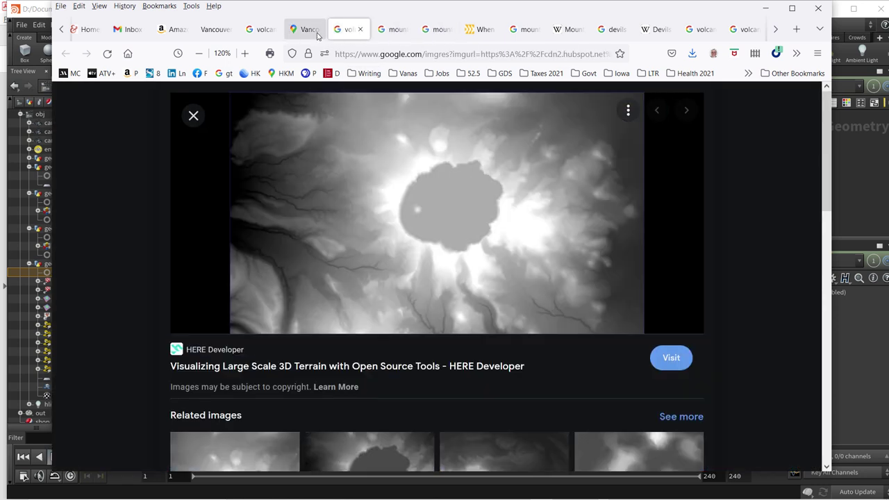
{"action": "left_click", "coordinate": [396, 36]}
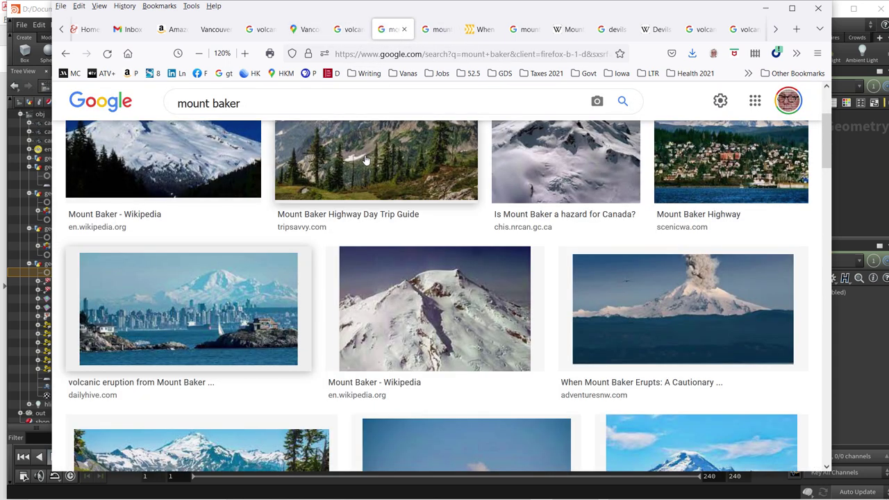
{"action": "scroll", "coordinate": [358, 152], "scroll_direction": "up", "scroll_amount": 3}
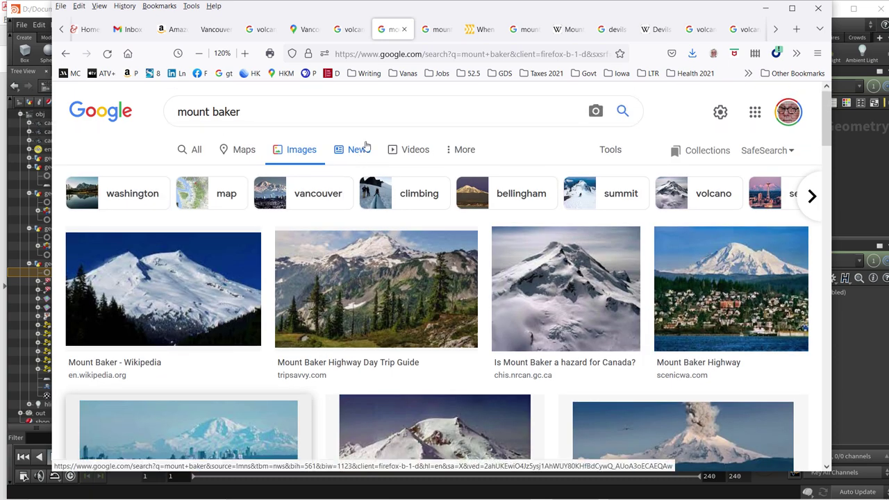
{"action": "left_click", "coordinate": [424, 30]}
{"action": "scroll", "coordinate": [369, 258], "scroll_direction": "down", "scroll_amount": 3}
{"action": "scroll", "coordinate": [376, 219], "scroll_direction": "up", "scroll_amount": 3}
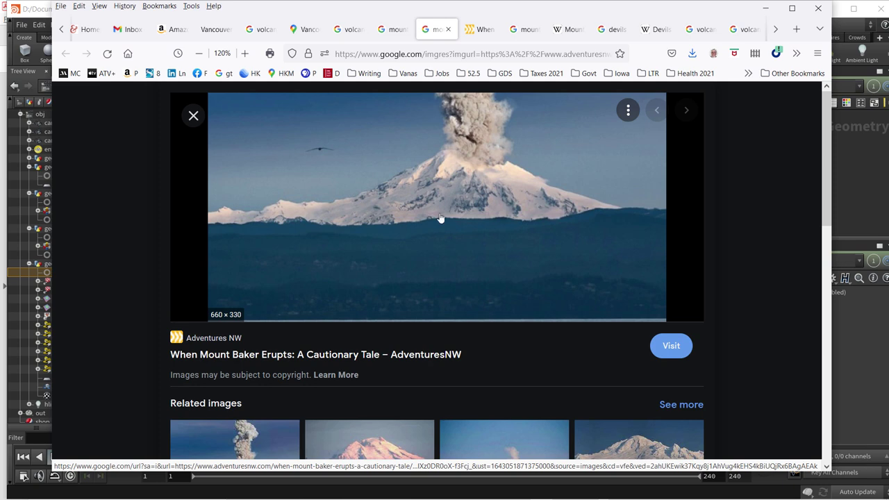
{"action": "scroll", "coordinate": [413, 233], "scroll_direction": "down", "scroll_amount": 3}
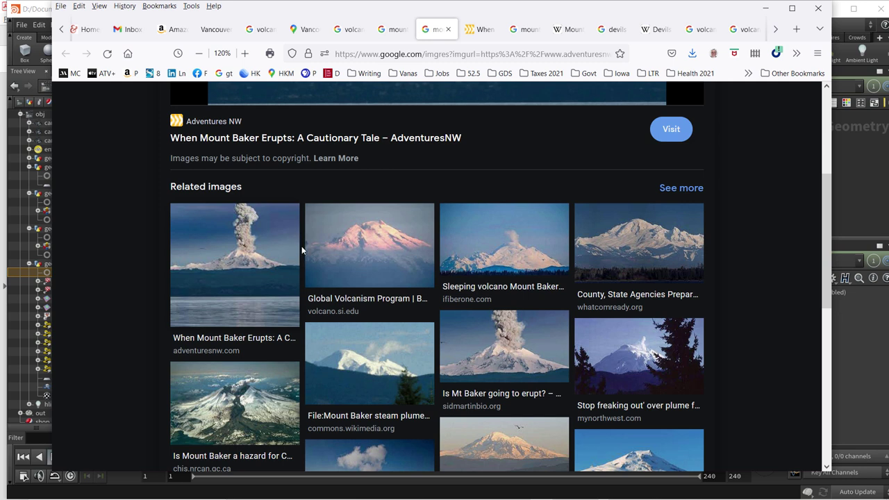
{"action": "scroll", "coordinate": [321, 227], "scroll_direction": "down", "scroll_amount": 3}
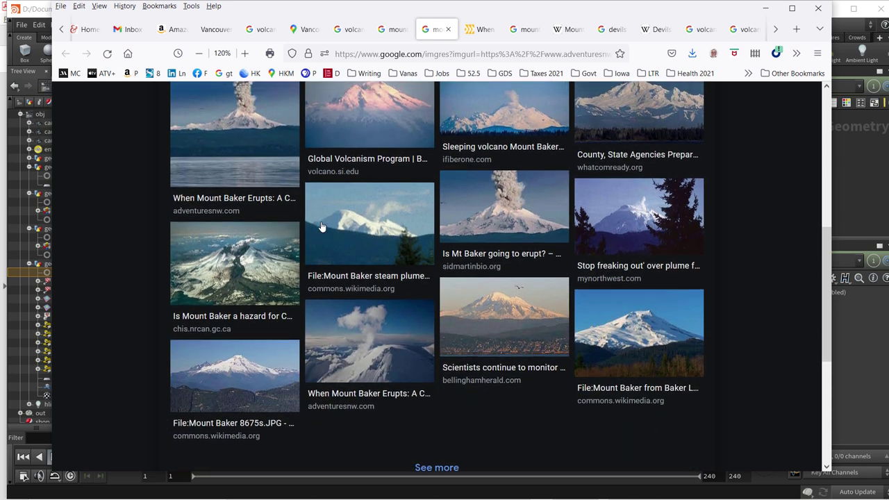
{"action": "scroll", "coordinate": [321, 227], "scroll_direction": "up", "scroll_amount": 2}
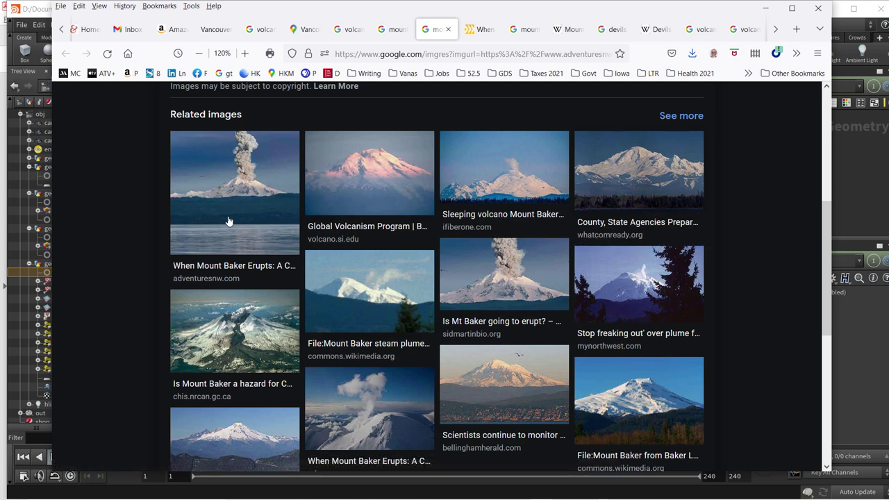
{"action": "scroll", "coordinate": [229, 235], "scroll_direction": "up", "scroll_amount": 5}
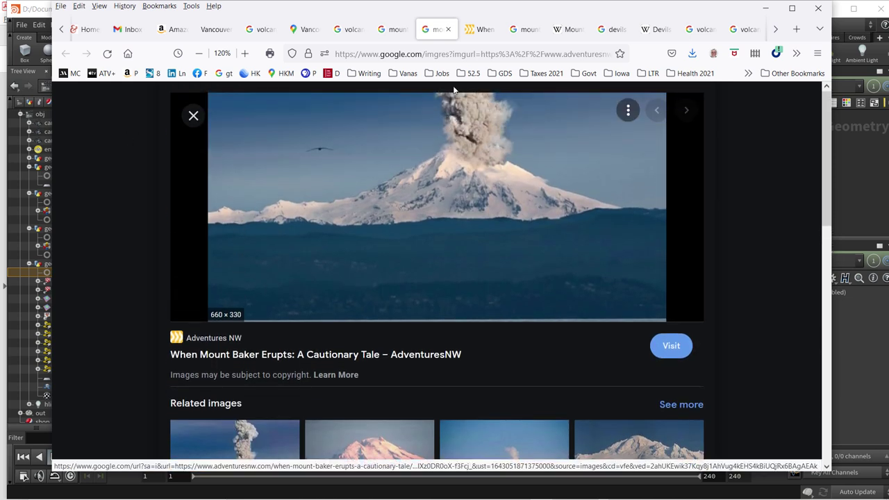
Glance through the 'When Mount Baker Erupts' article.
{"action": "left_click", "coordinate": [479, 29]}
{"action": "scroll", "coordinate": [435, 248], "scroll_direction": "down", "scroll_amount": 5}
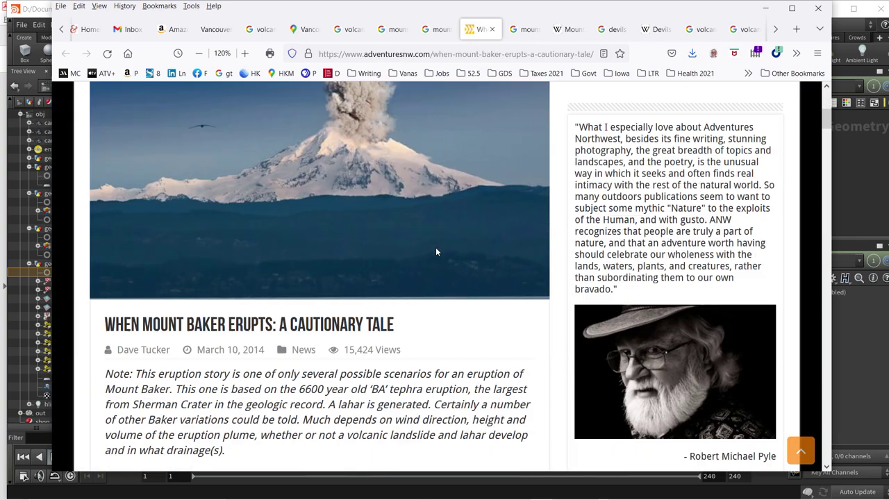
{"action": "scroll", "coordinate": [436, 247], "scroll_direction": "up", "scroll_amount": 4}
{"action": "scroll", "coordinate": [436, 244], "scroll_direction": "up", "scroll_amount": 3}
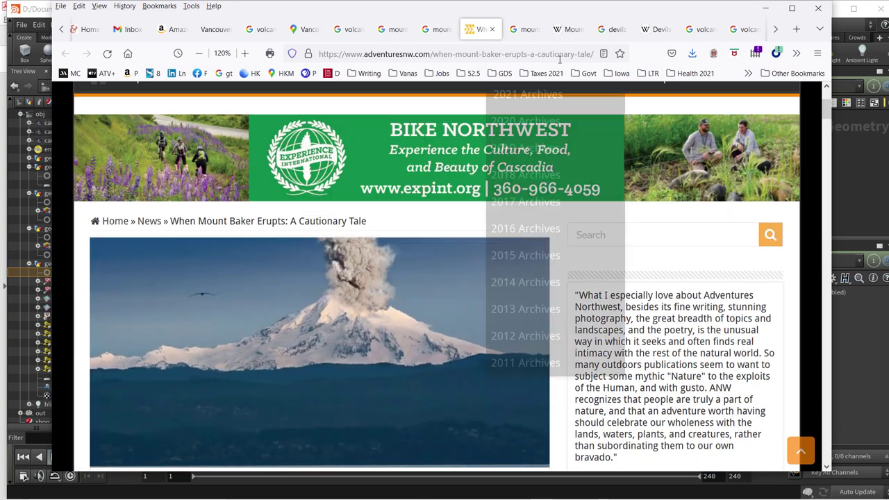
Browse the related images around the Mount Baker skyline preview, then go to its Wikipedia article.
{"action": "left_click", "coordinate": [525, 29]}
{"action": "scroll", "coordinate": [399, 298], "scroll_direction": "down", "scroll_amount": 5}
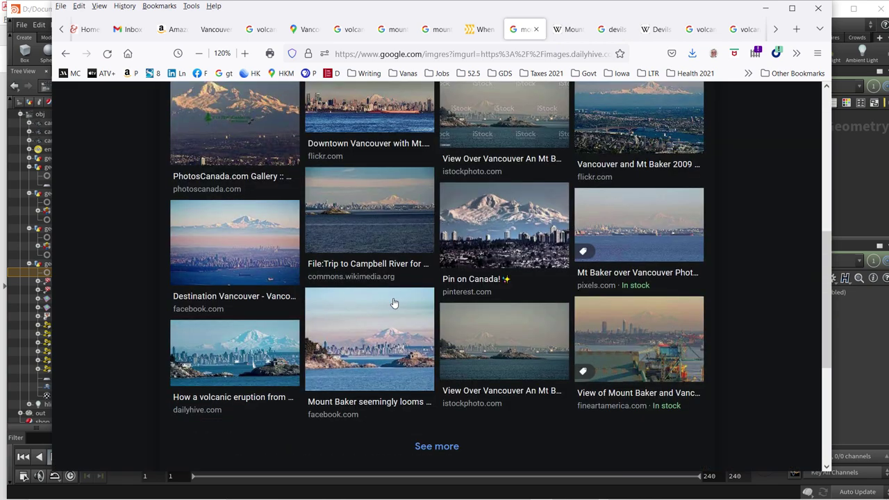
{"action": "scroll", "coordinate": [393, 303], "scroll_direction": "down", "scroll_amount": 2}
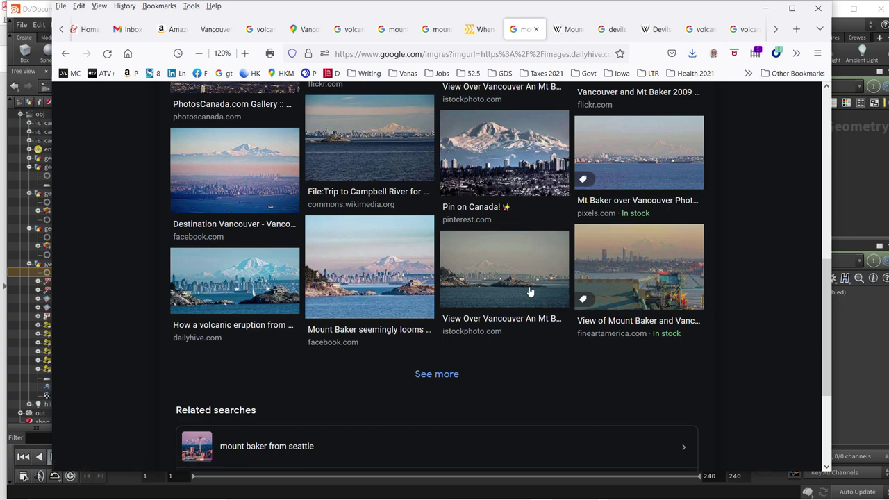
{"action": "scroll", "coordinate": [668, 250], "scroll_direction": "down", "scroll_amount": 3}
{"action": "scroll", "coordinate": [669, 240], "scroll_direction": "up", "scroll_amount": 3}
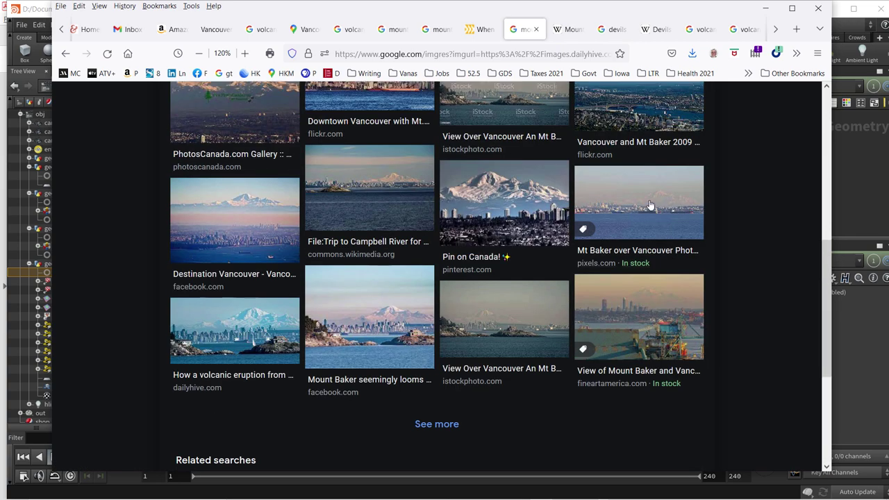
{"action": "scroll", "coordinate": [653, 208], "scroll_direction": "up", "scroll_amount": 2}
{"action": "scroll", "coordinate": [489, 278], "scroll_direction": "up", "scroll_amount": 1}
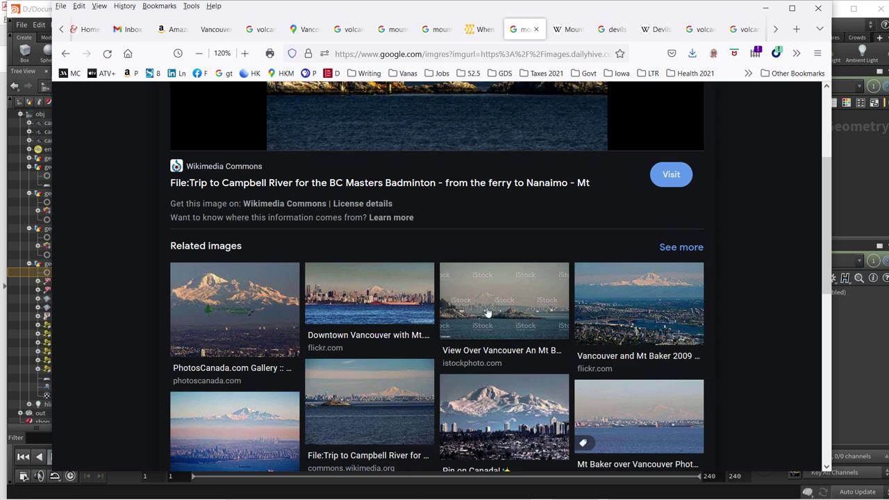
{"action": "scroll", "coordinate": [386, 391], "scroll_direction": "down", "scroll_amount": 2}
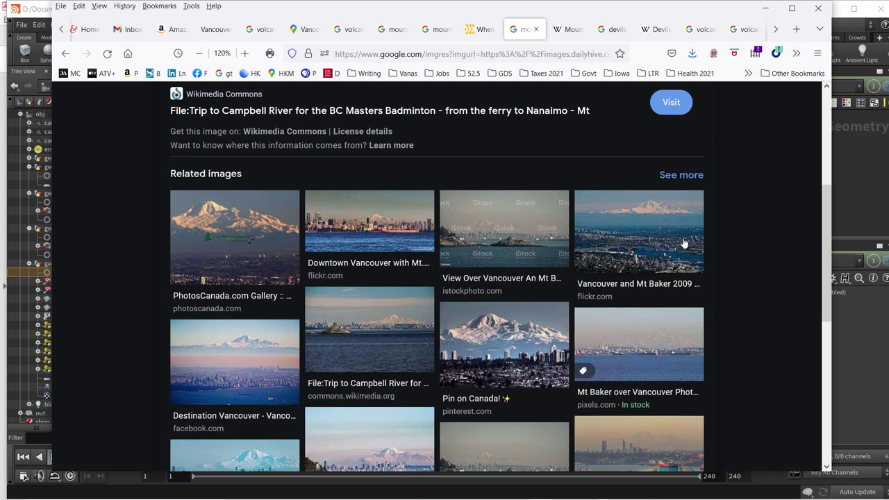
{"action": "scroll", "coordinate": [594, 281], "scroll_direction": "down", "scroll_amount": 2}
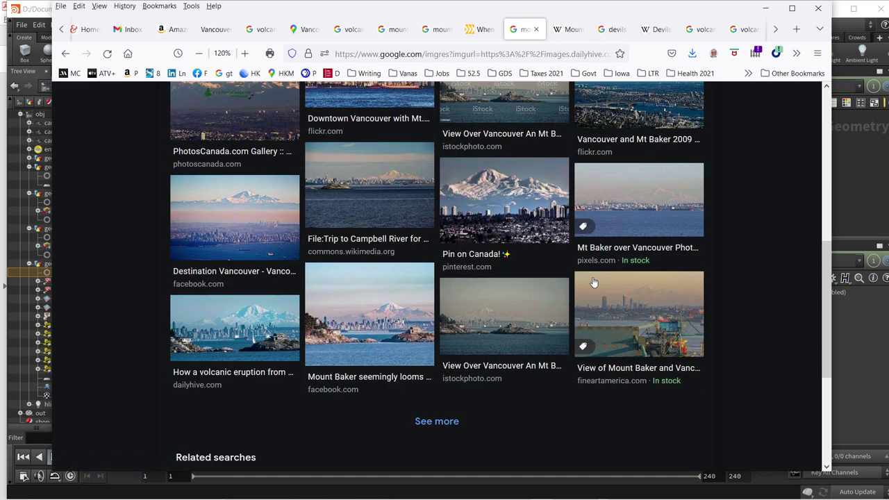
{"action": "scroll", "coordinate": [507, 274], "scroll_direction": "up", "scroll_amount": 4}
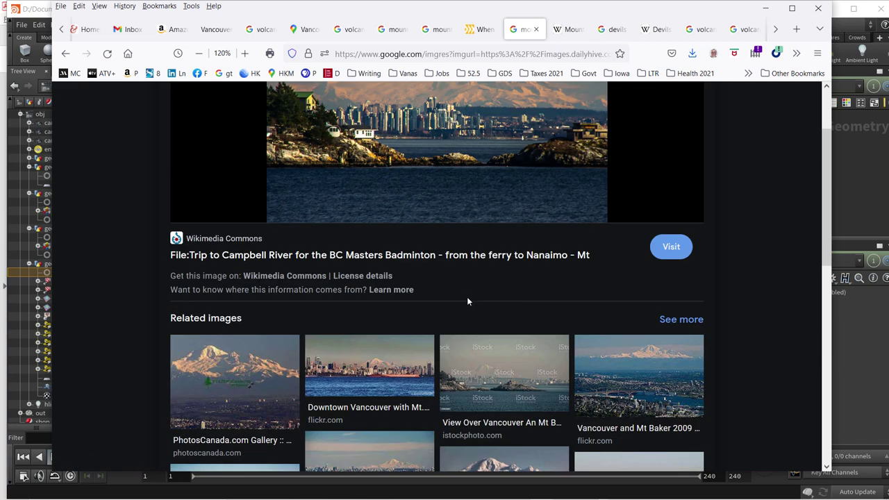
{"action": "scroll", "coordinate": [467, 297], "scroll_direction": "up", "scroll_amount": 2}
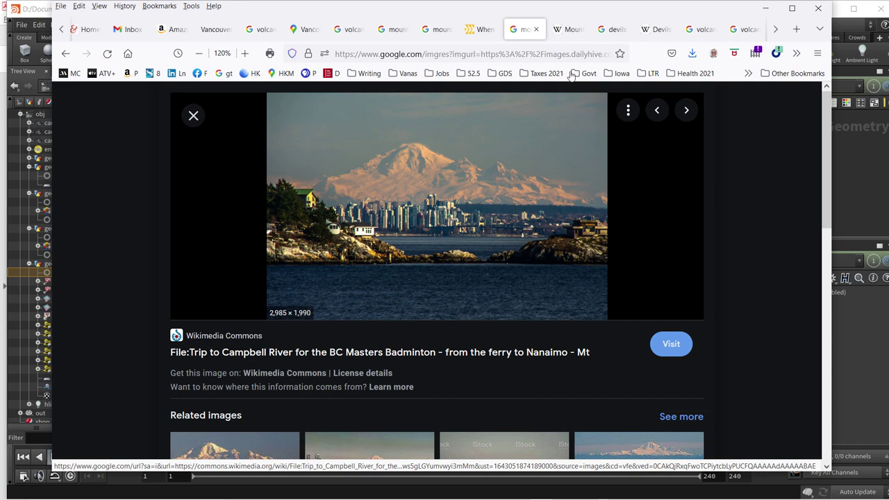
{"action": "left_click", "coordinate": [568, 29]}
Find Mount Baker's 10,786 ft (3,288 m) elevation in the infobox, then return to Houdini.
{"action": "scroll", "coordinate": [428, 199], "scroll_direction": "up", "scroll_amount": 4}
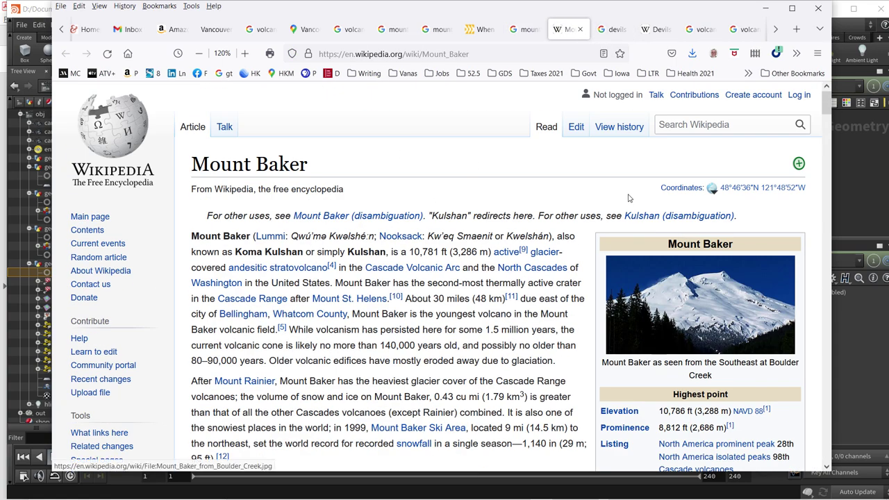
{"action": "scroll", "coordinate": [625, 199], "scroll_direction": "down", "scroll_amount": 2}
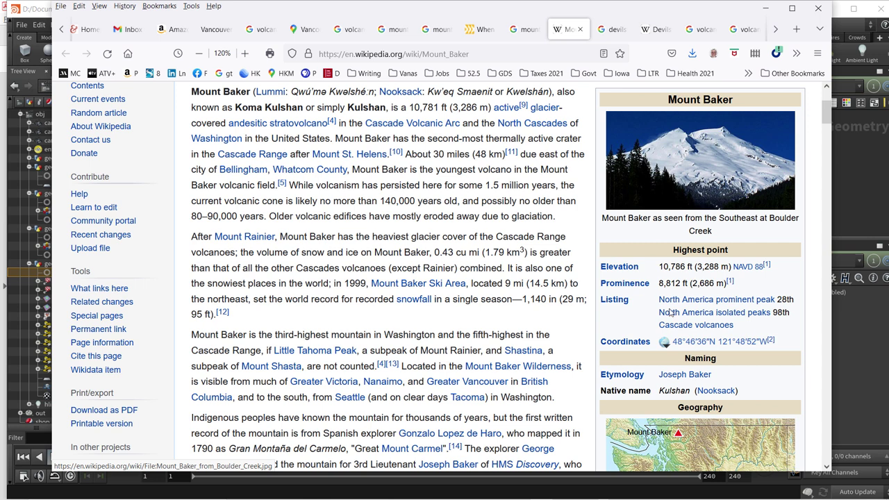
{"action": "scroll", "coordinate": [681, 278], "scroll_direction": "down", "scroll_amount": 1}
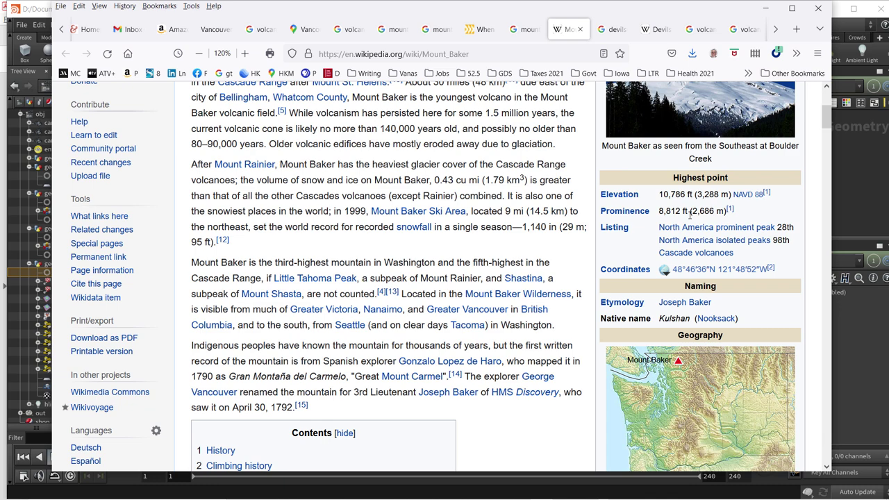
{"action": "scroll", "coordinate": [690, 216], "scroll_direction": "down", "scroll_amount": 3}
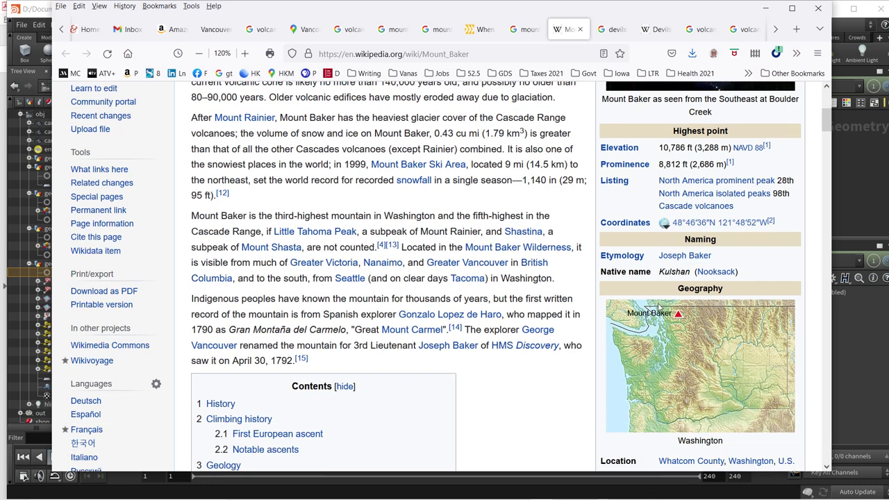
{"action": "scroll", "coordinate": [710, 292], "scroll_direction": "up", "scroll_amount": 5}
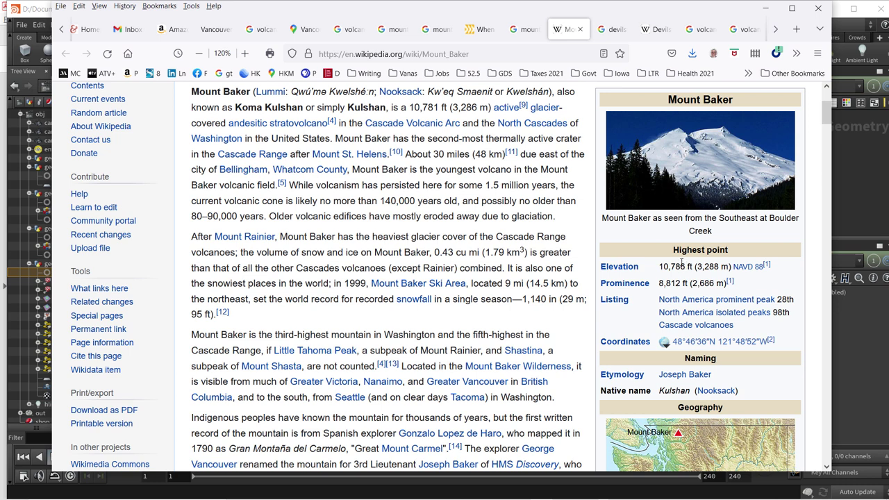
{"action": "key", "text": "alt+Tab"}
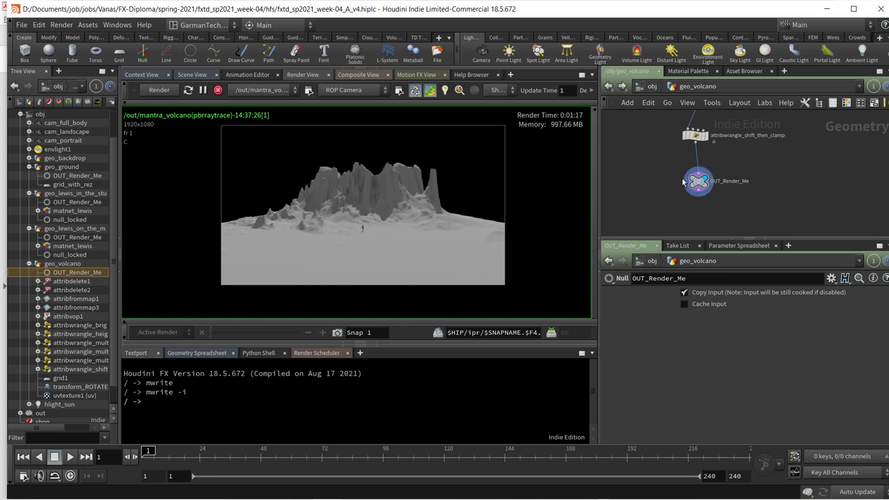
Check the terrain's bounding size in the OUT_Render_Me node info, then switch back to the article.
{"action": "scroll", "coordinate": [677, 182], "scroll_direction": "up", "scroll_amount": 2}
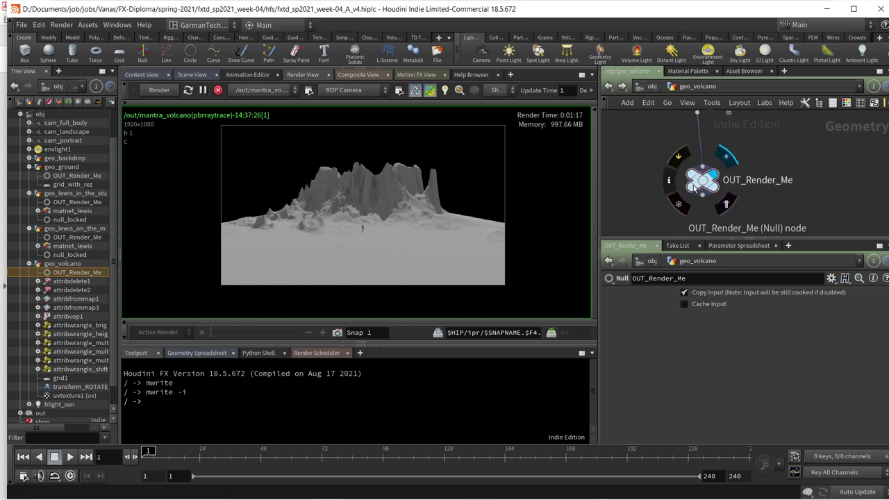
{"action": "left_click", "coordinate": [671, 182]}
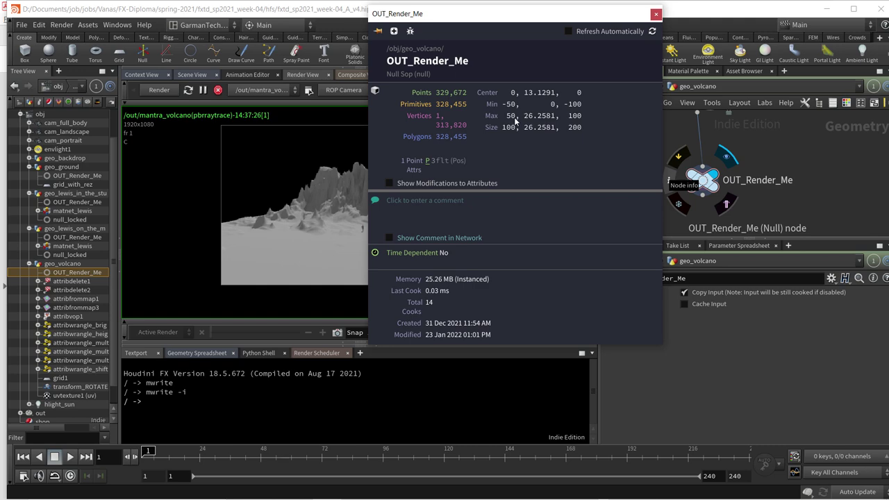
{"action": "key", "text": "alt+Tab"}
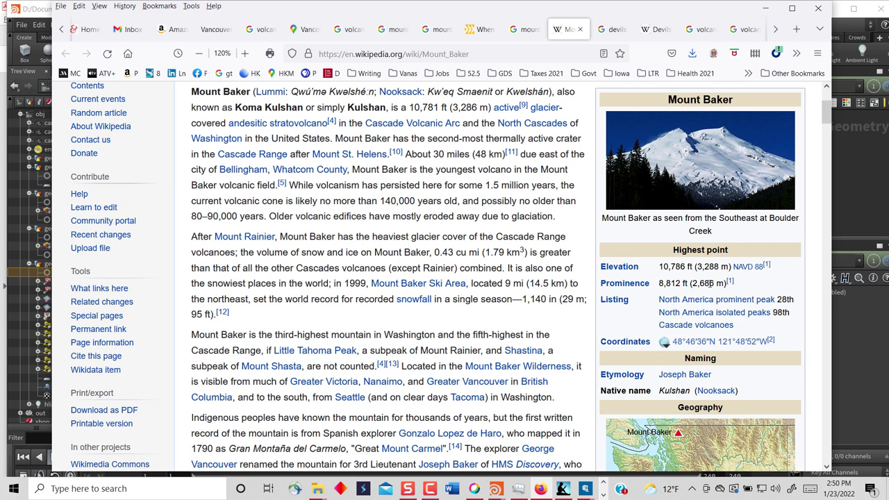
Switch from the Mount Baker article back to the Houdini volcano render.
{"action": "key", "text": "alt+Tab"}
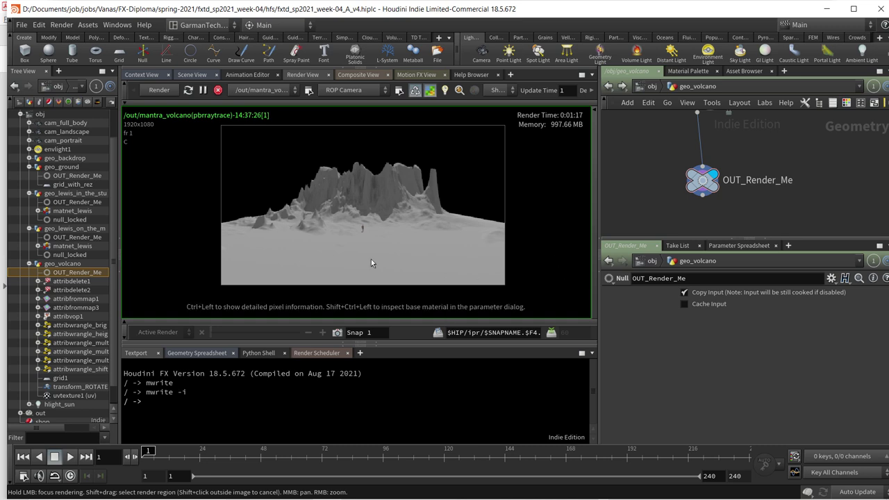
Zoom and pan the Render View onto the small figure before the volcano, then zoom back out.
{"action": "scroll", "coordinate": [355, 232], "scroll_direction": "up", "scroll_amount": 8}
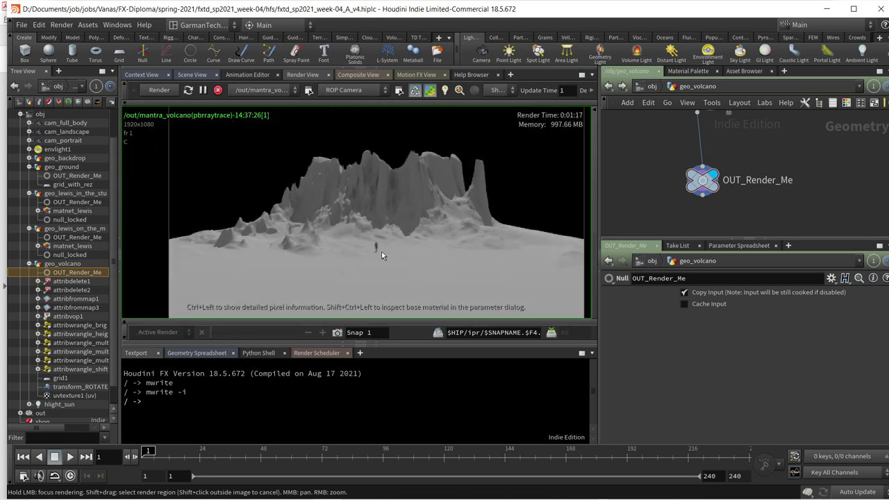
{"action": "right_click_drag", "start_coordinate": [397, 250], "coordinate": [350, 278]}
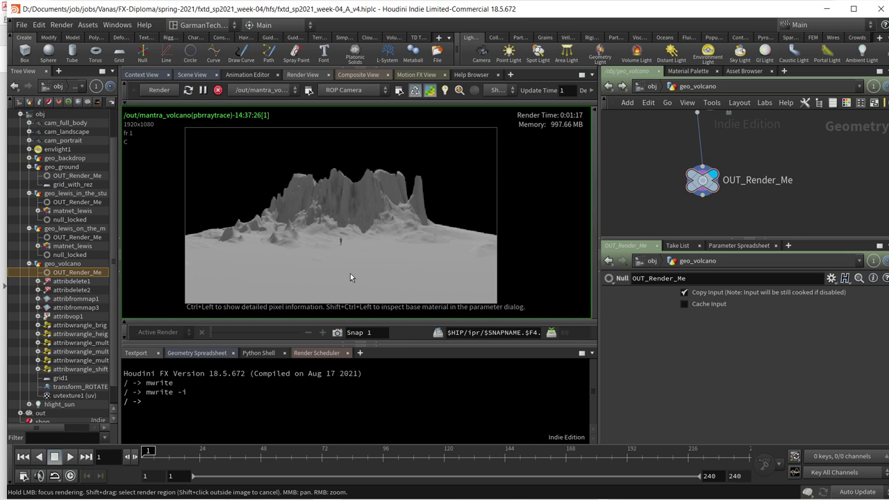
{"action": "scroll", "coordinate": [350, 273], "scroll_direction": "up", "scroll_amount": 8}
{"action": "scroll", "coordinate": [322, 232], "scroll_direction": "up", "scroll_amount": 4}
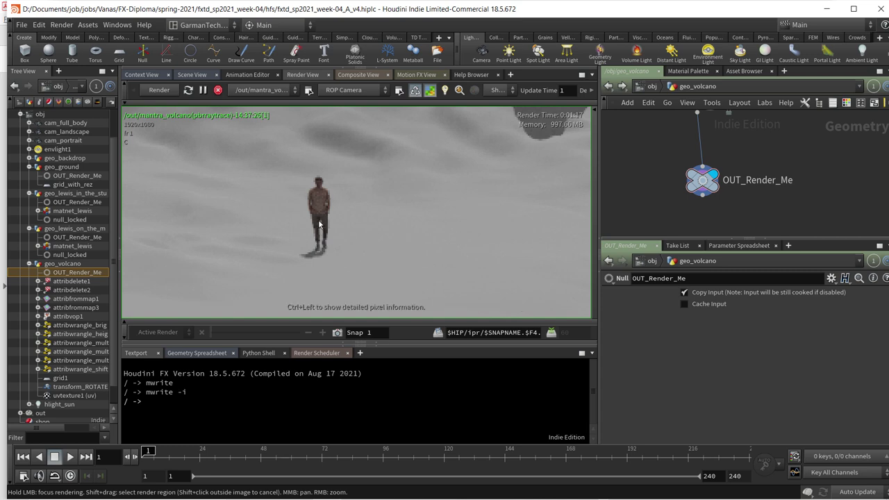
{"action": "scroll", "coordinate": [362, 180], "scroll_direction": "down", "scroll_amount": 6}
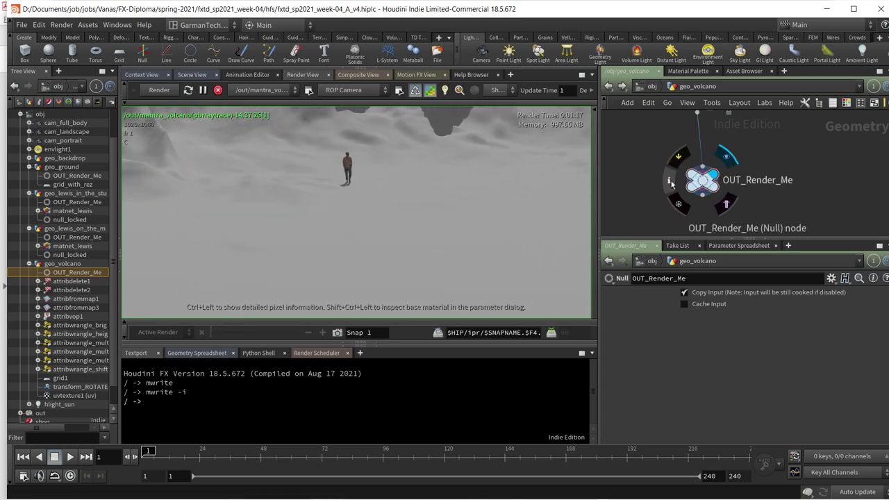
Reopen the OUT_Render_Me node info for the terrain size, then bring up the Mount Baker article.
{"action": "left_click", "coordinate": [671, 181]}
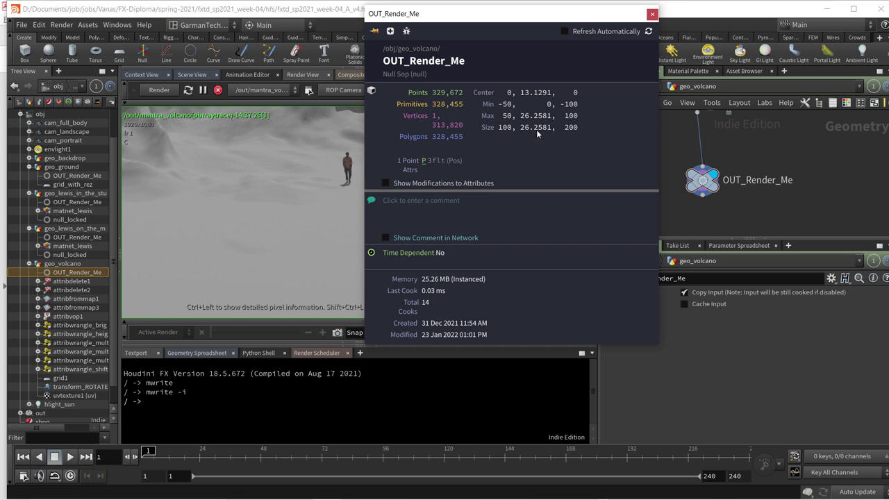
{"action": "key", "text": "alt+Tab"}
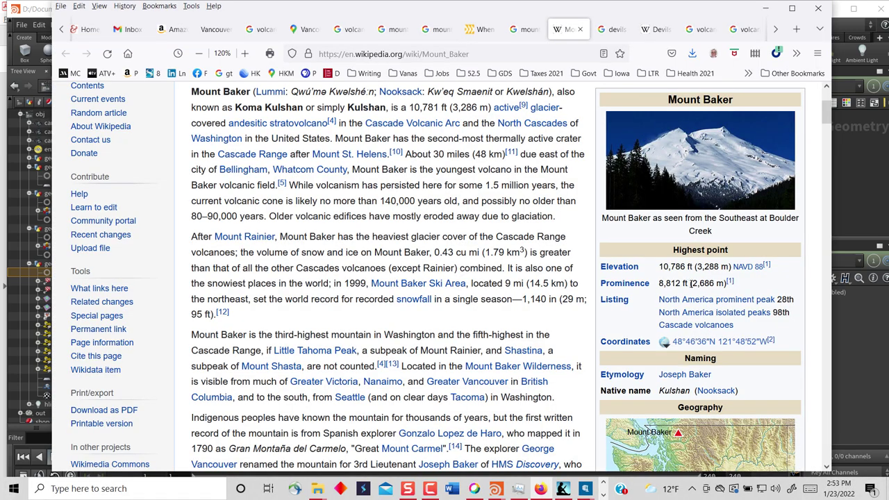
{"action": "left_click_drag", "start_coordinate": [691, 284], "coordinate": [719, 289]}
{"action": "key", "text": "alt+Tab"}
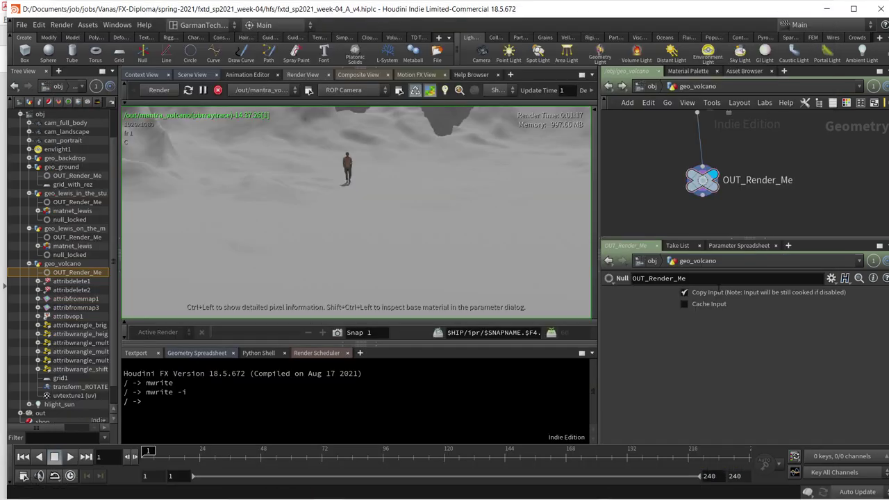
{"action": "scroll", "coordinate": [406, 200], "scroll_direction": "down", "scroll_amount": 5}
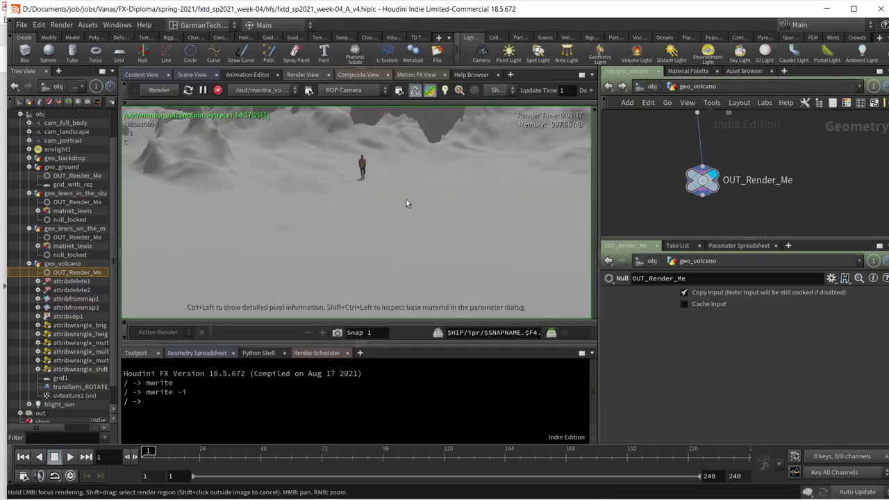
{"action": "middle_click_drag", "start_coordinate": [407, 178], "coordinate": [400, 239]}
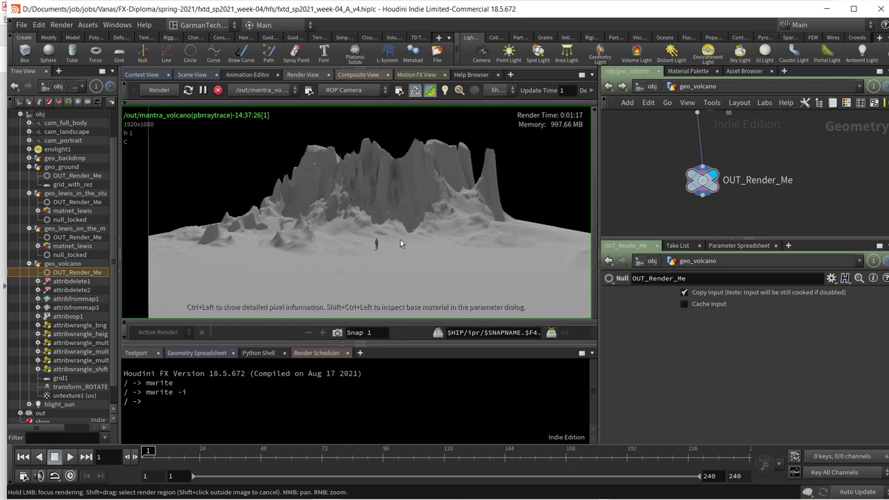
{"action": "scroll", "coordinate": [400, 239], "scroll_direction": "up", "scroll_amount": 5}
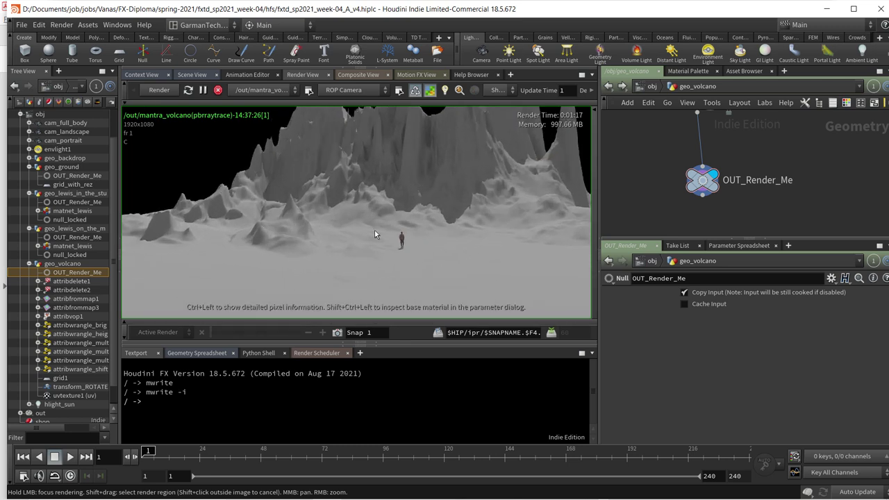
{"action": "scroll", "coordinate": [382, 266], "scroll_direction": "up", "scroll_amount": 8}
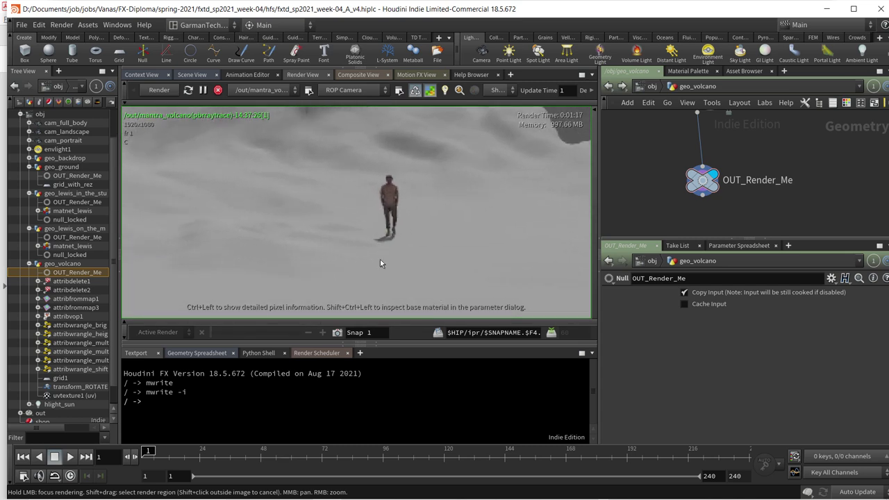
{"action": "scroll", "coordinate": [386, 254], "scroll_direction": "up", "scroll_amount": 5}
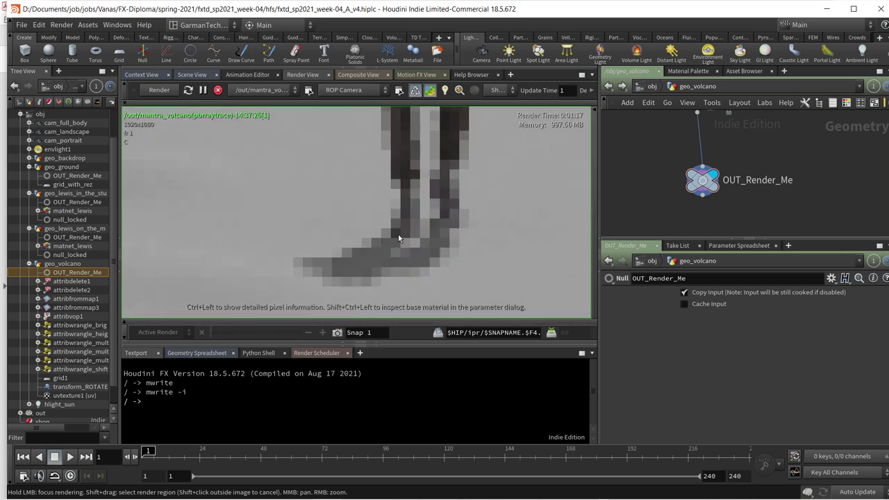
{"action": "scroll", "coordinate": [403, 234], "scroll_direction": "up", "scroll_amount": 1}
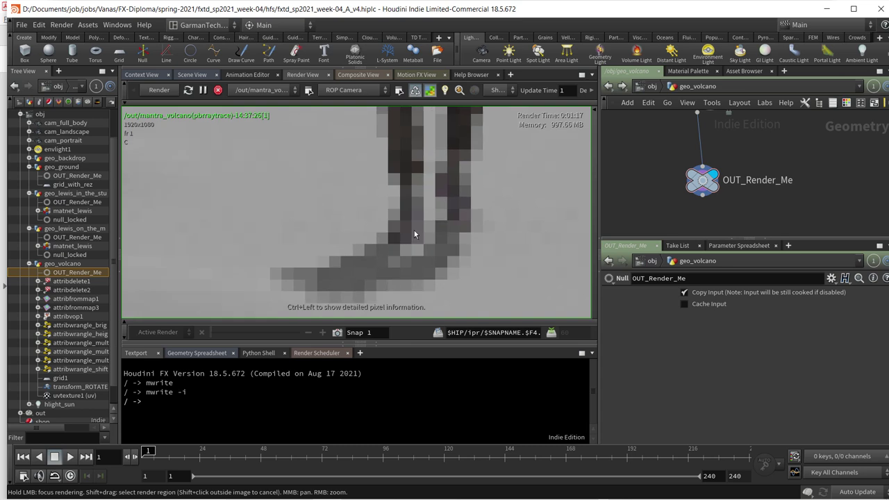
{"action": "scroll", "coordinate": [410, 226], "scroll_direction": "down", "scroll_amount": 8}
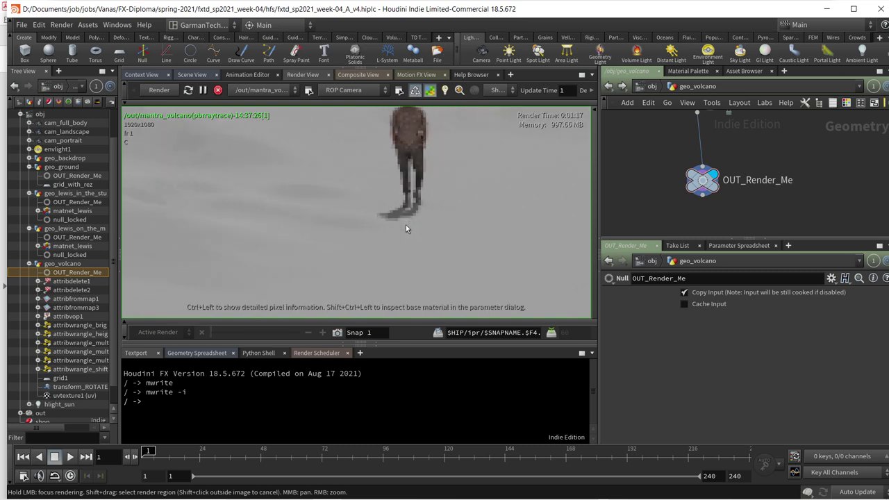
{"action": "scroll", "coordinate": [407, 227], "scroll_direction": "up", "scroll_amount": 8}
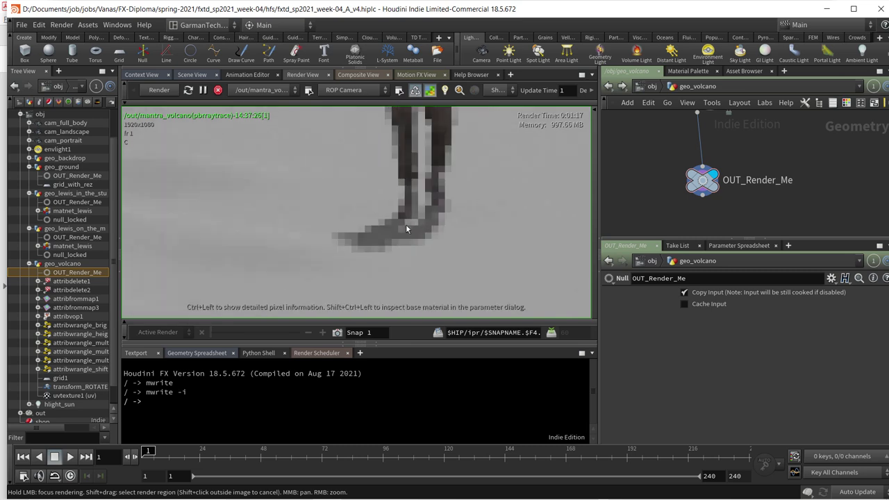
{"action": "scroll", "coordinate": [406, 227], "scroll_direction": "up", "scroll_amount": 4}
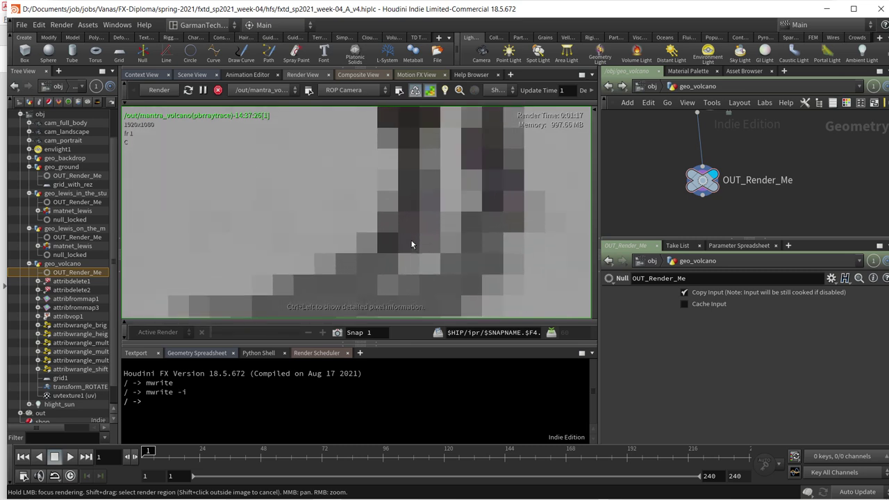
{"action": "scroll", "coordinate": [411, 238], "scroll_direction": "down", "scroll_amount": 8}
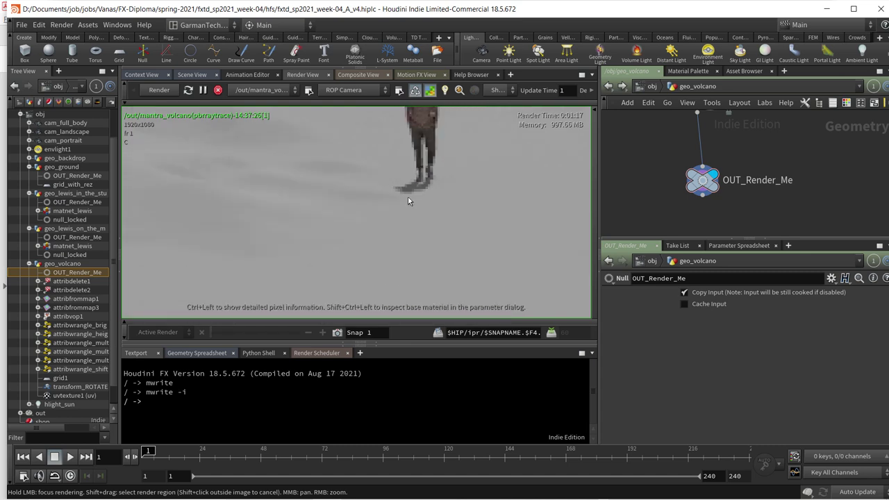
{"action": "scroll", "coordinate": [408, 202], "scroll_direction": "down", "scroll_amount": 8}
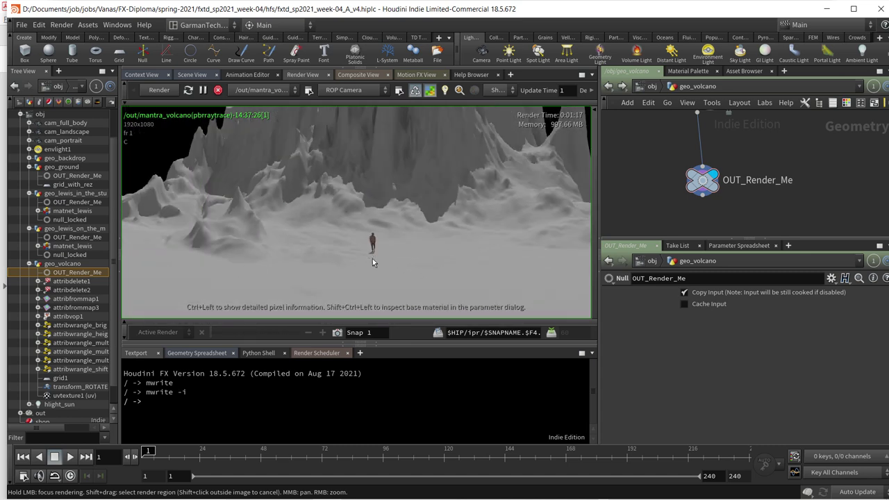
{"action": "scroll", "coordinate": [361, 267], "scroll_direction": "down", "scroll_amount": 2}
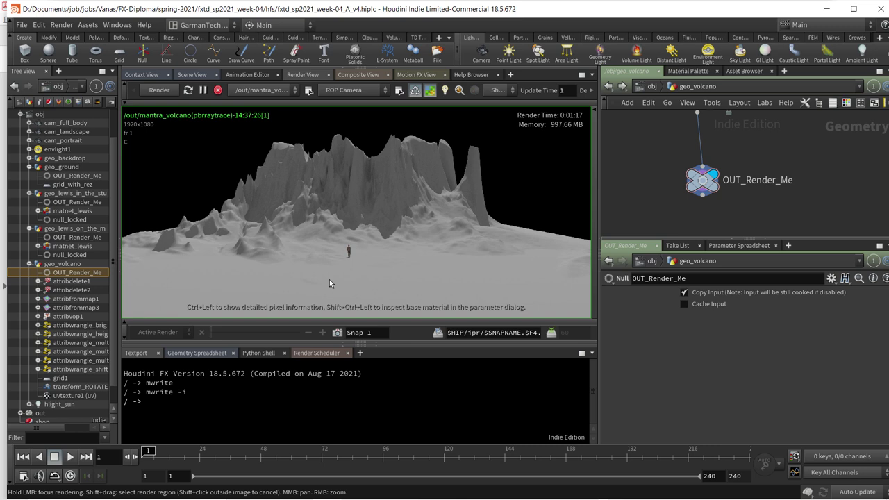
Zoom out and shift the finished mantra_volcano render to see the whole frame.
{"action": "right_click_drag", "start_coordinate": [487, 254], "coordinate": [451, 266]}
{"action": "middle_click_drag", "start_coordinate": [451, 267], "coordinate": [408, 279]}
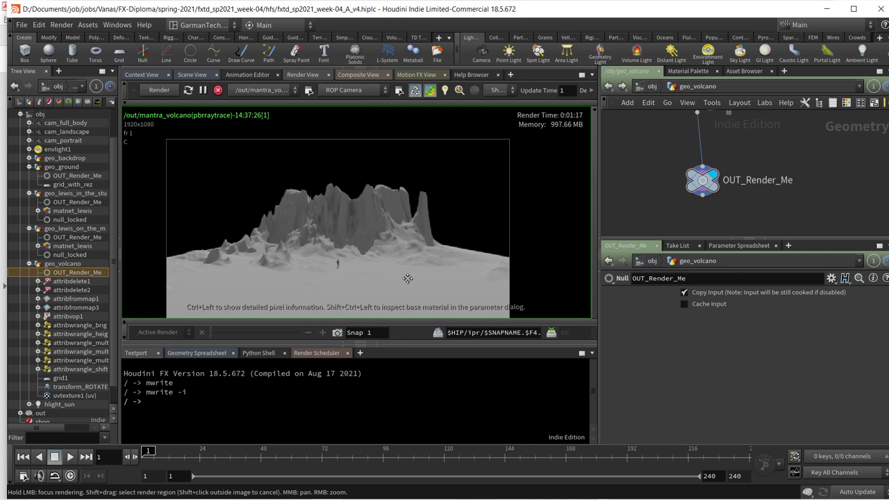
Zoom the Render View in on the 1920x1080 mantra_volcano render.
{"action": "scroll", "coordinate": [349, 259], "scroll_direction": "up", "scroll_amount": 3}
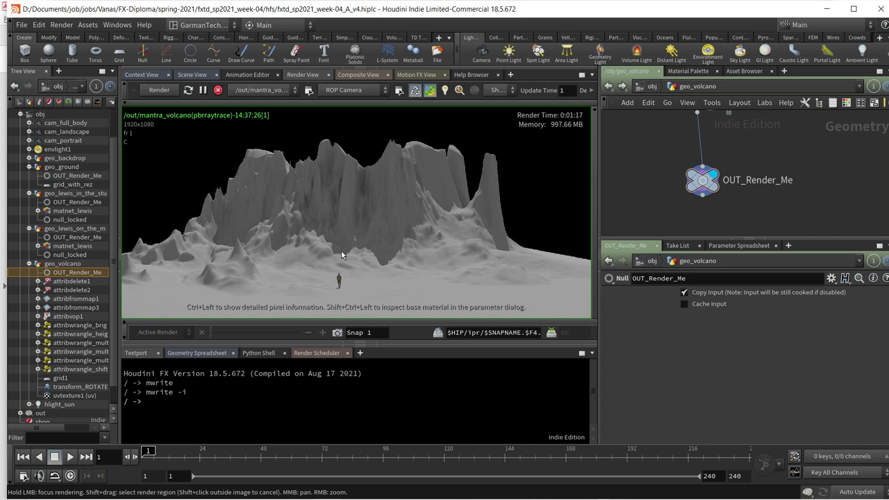
Zoom out to the full frame, then zoom in on the lone figure below the volcano.
{"action": "scroll", "coordinate": [332, 233], "scroll_direction": "down", "scroll_amount": 4}
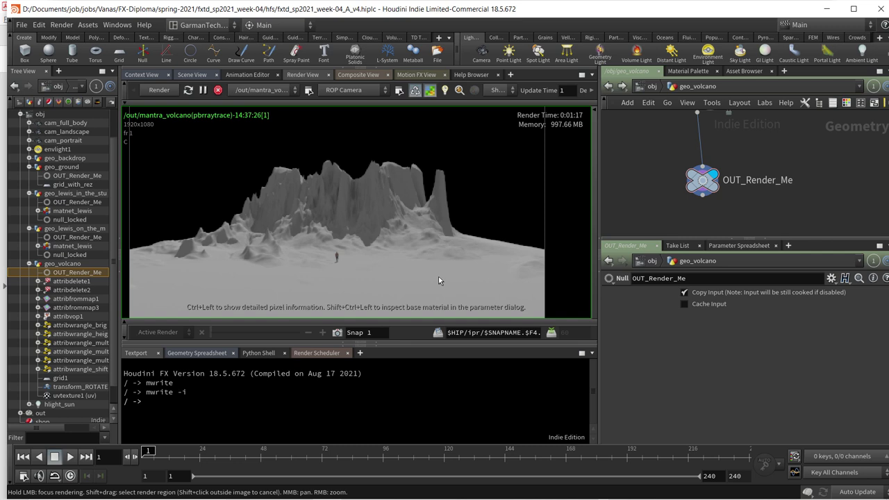
{"action": "scroll", "coordinate": [387, 210], "scroll_direction": "down", "scroll_amount": 5}
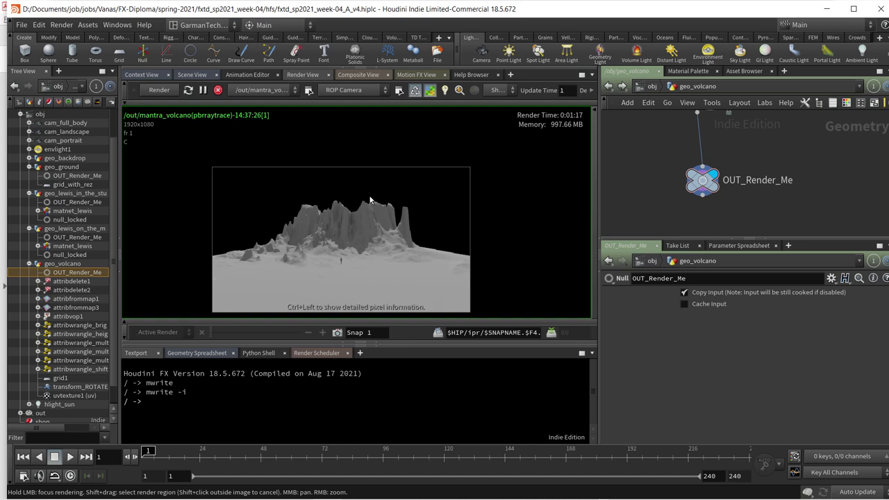
{"action": "scroll", "coordinate": [318, 232], "scroll_direction": "up", "scroll_amount": 1}
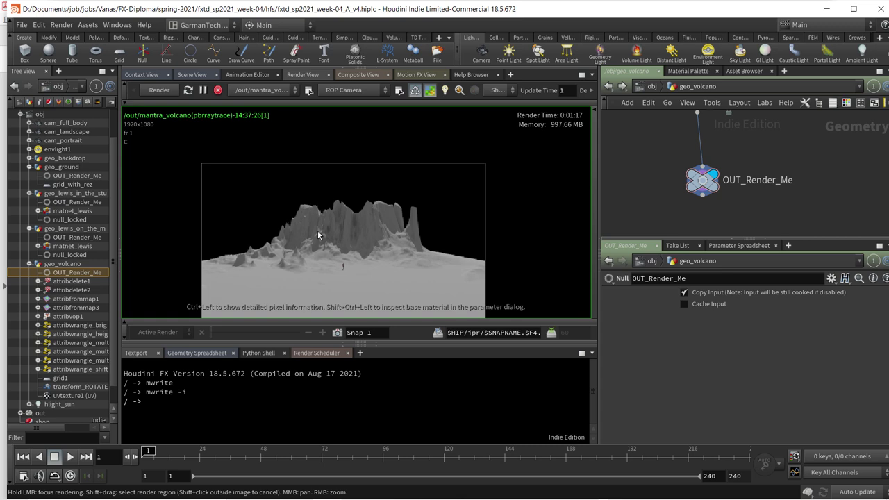
{"action": "scroll", "coordinate": [370, 269], "scroll_direction": "up", "scroll_amount": 5}
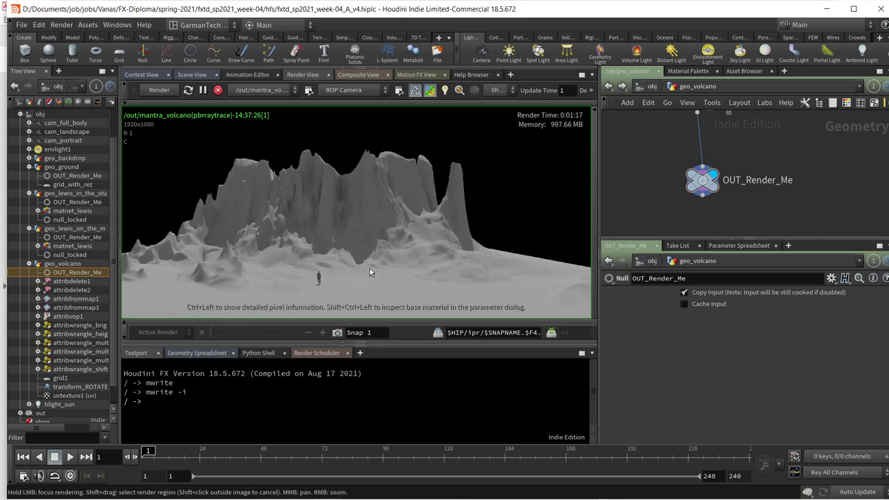
{"action": "scroll", "coordinate": [347, 251], "scroll_direction": "up", "scroll_amount": 2}
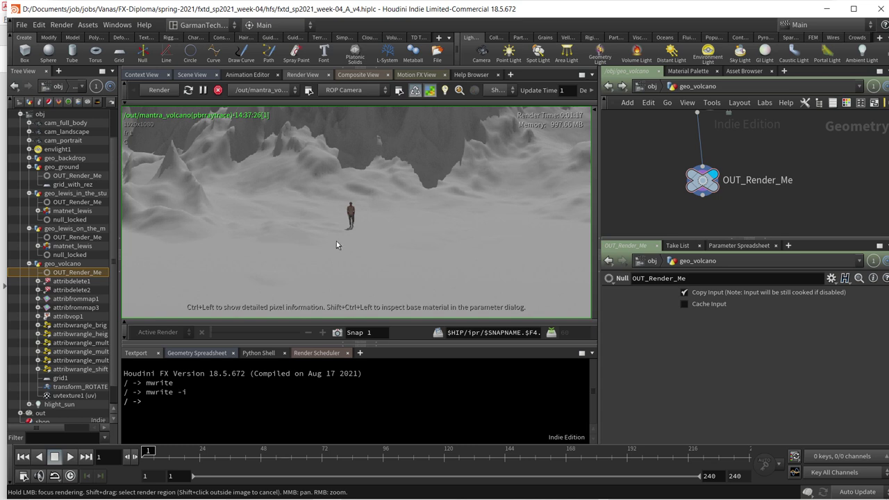
Zoom the render in on the pixelated figure, then back out to show the surrounding volcano and mountains.
{"action": "scroll", "coordinate": [336, 241], "scroll_direction": "up", "scroll_amount": 5}
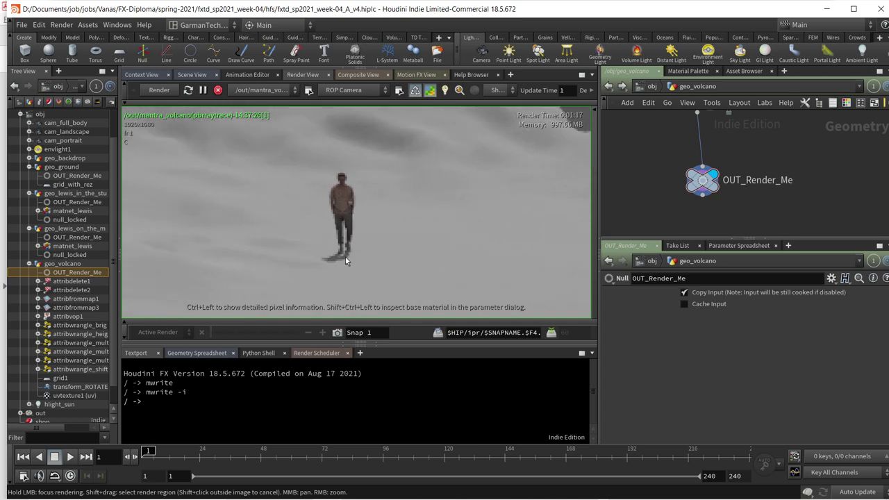
{"action": "scroll", "coordinate": [346, 261], "scroll_direction": "up", "scroll_amount": 2}
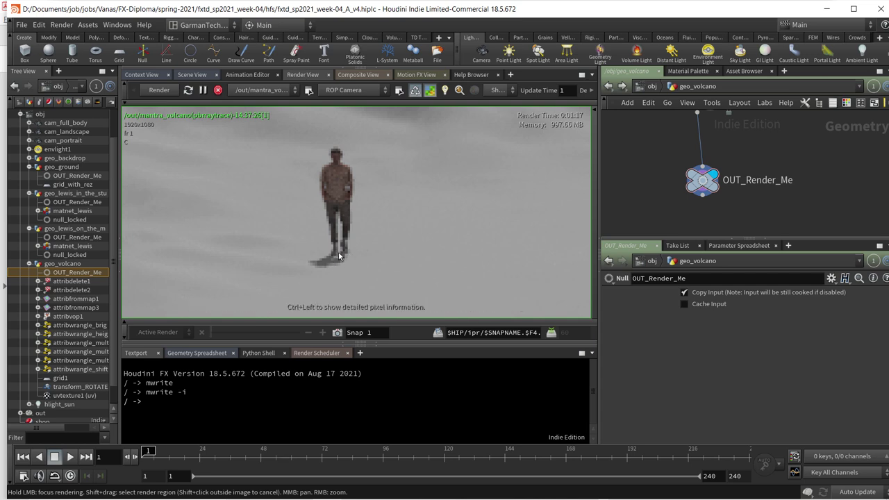
{"action": "scroll", "coordinate": [339, 257], "scroll_direction": "down", "scroll_amount": 7}
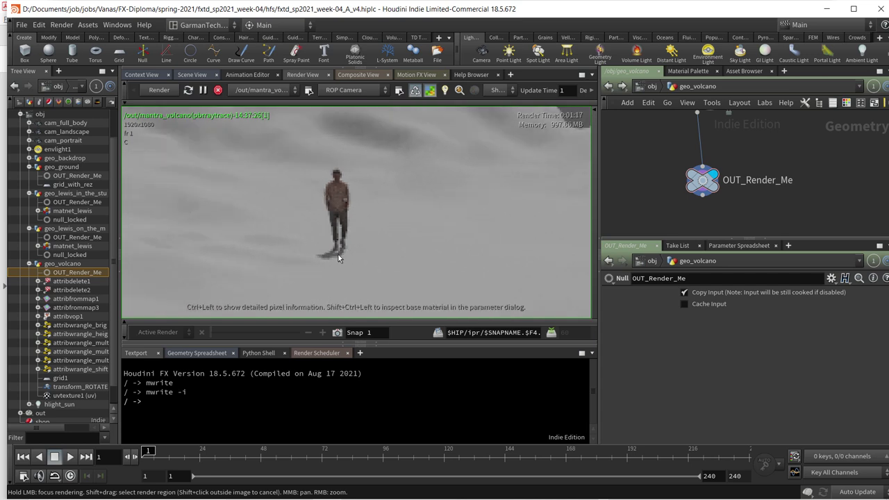
{"action": "scroll", "coordinate": [334, 258], "scroll_direction": "down", "scroll_amount": 4}
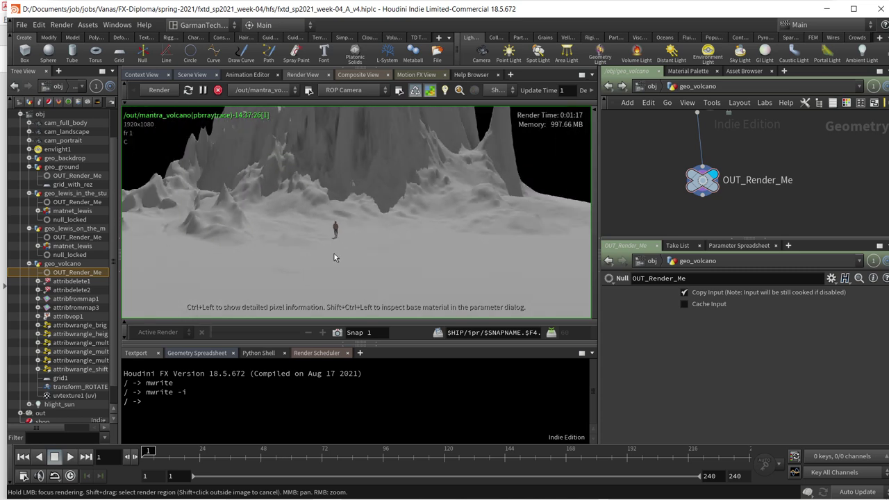
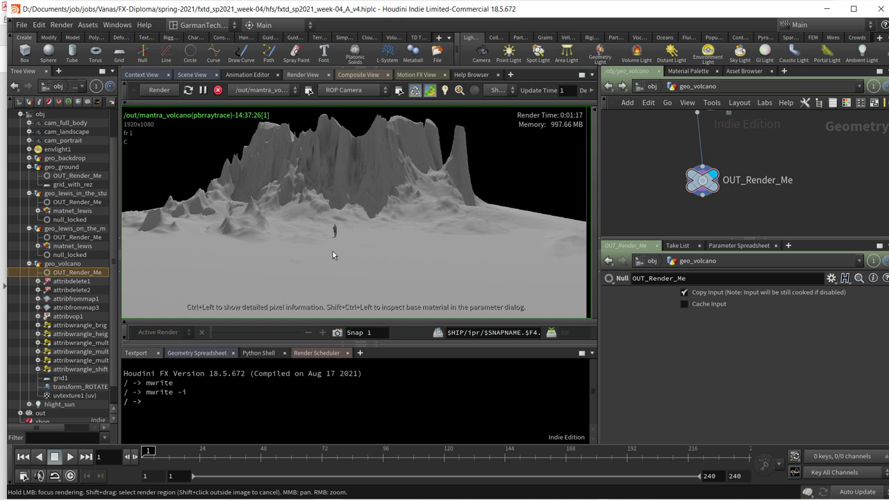
Zoom out in the Render View until the full volcano render and its edges are visible.
{"action": "scroll", "coordinate": [337, 255], "scroll_direction": "down", "scroll_amount": 1}
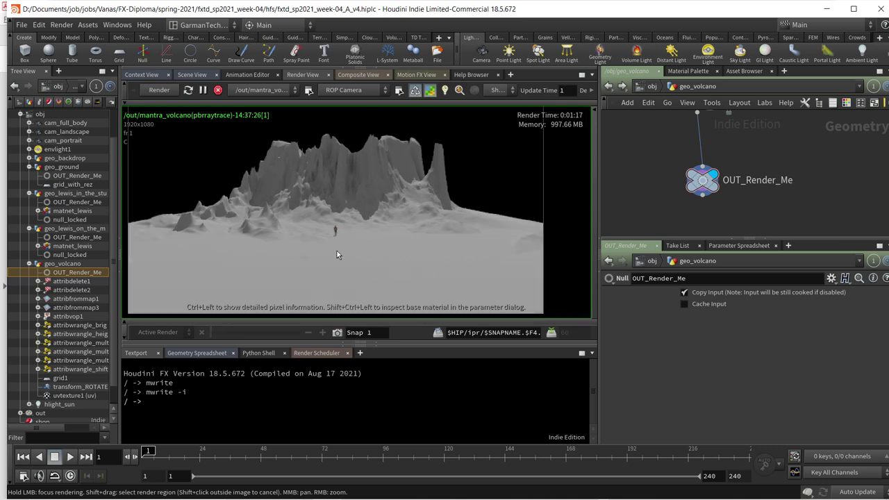